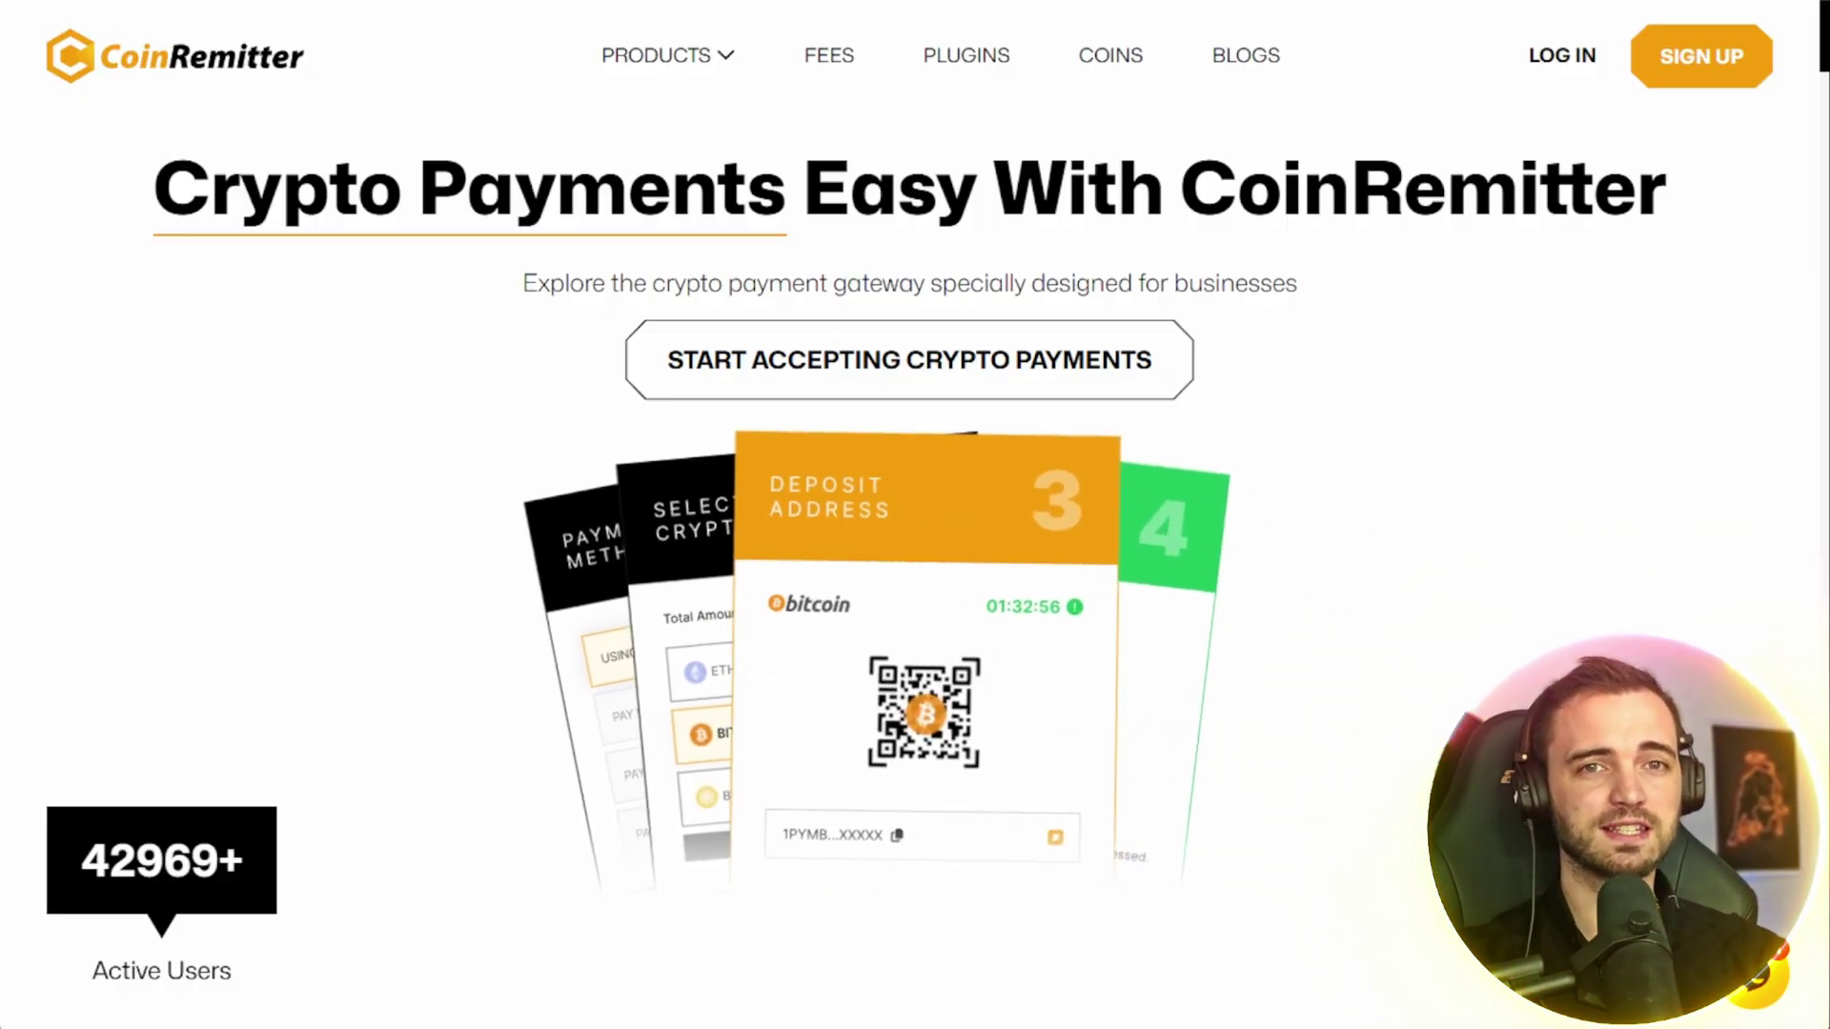
- Scroll the homepage down to the 'Easy To Use Crypto Payments Widgets' section showing the Pricing Widget
{"action": "scroll", "coordinate": [915, 514], "scroll_direction": "down", "scroll_amount": 1}
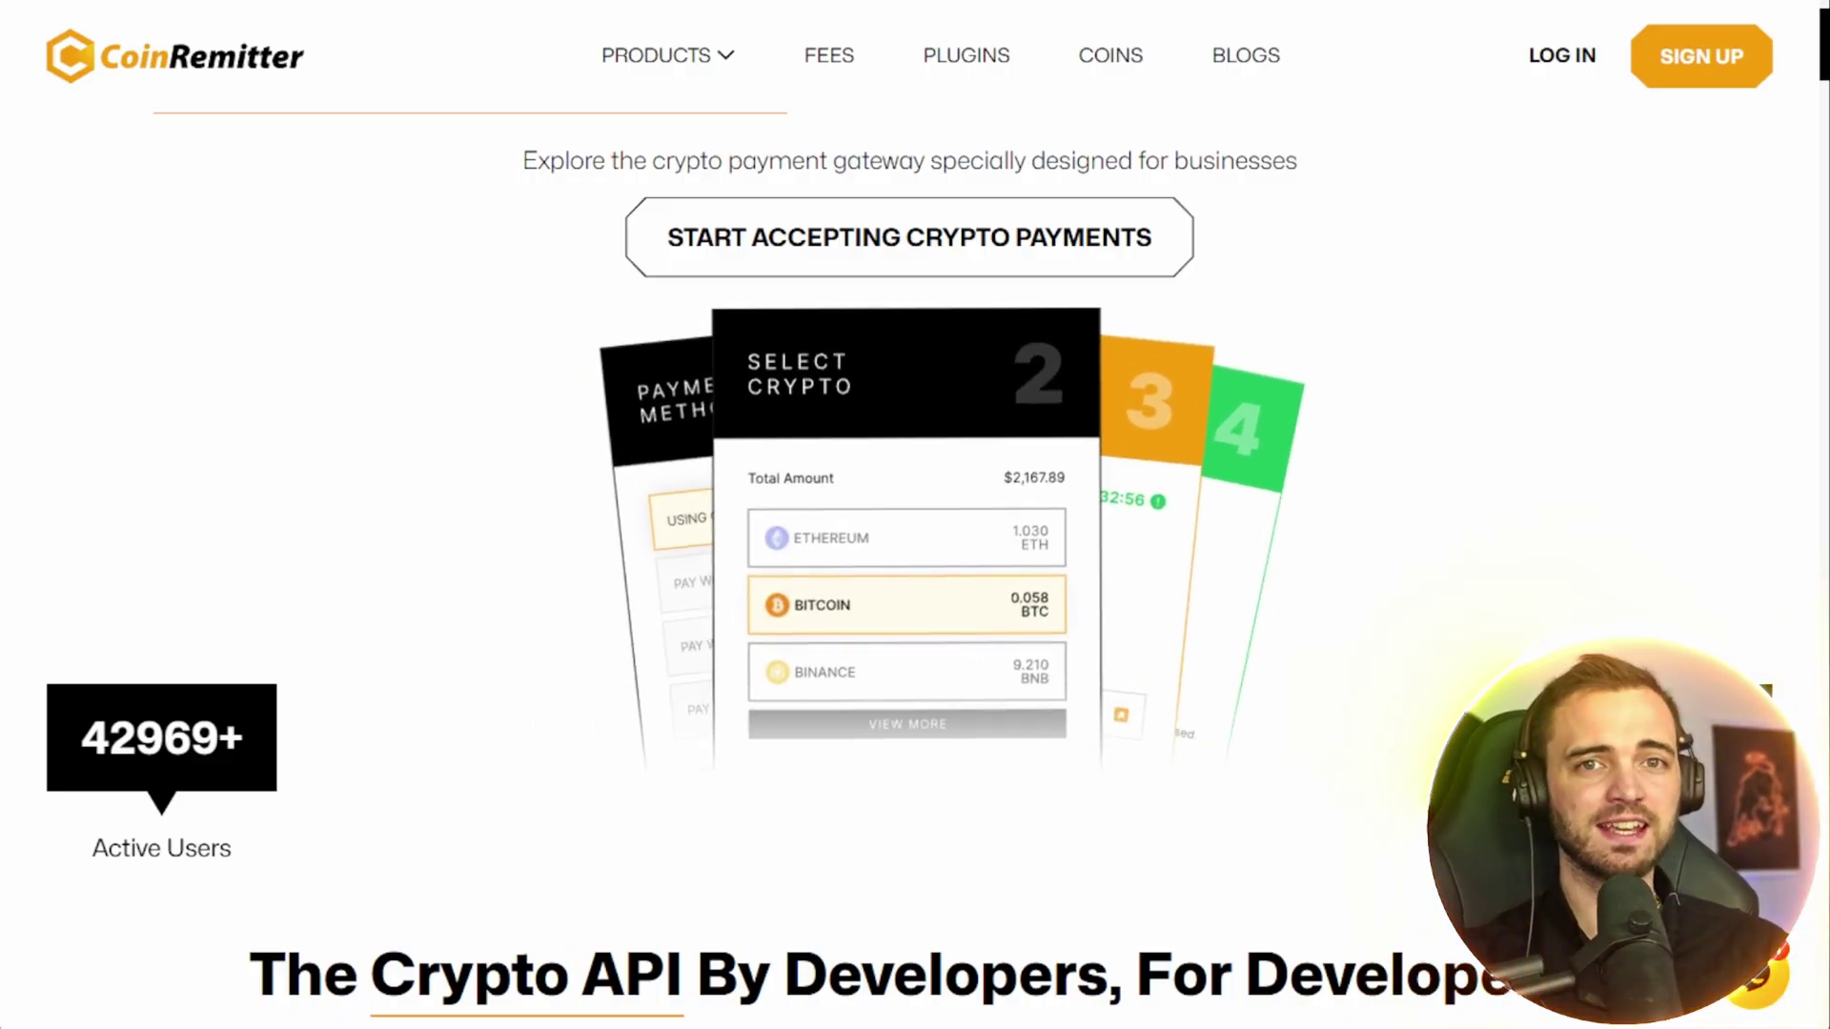
{"action": "scroll", "coordinate": [915, 515], "scroll_direction": "down", "scroll_amount": 2}
{"action": "scroll", "coordinate": [915, 515], "scroll_direction": "down", "scroll_amount": 1}
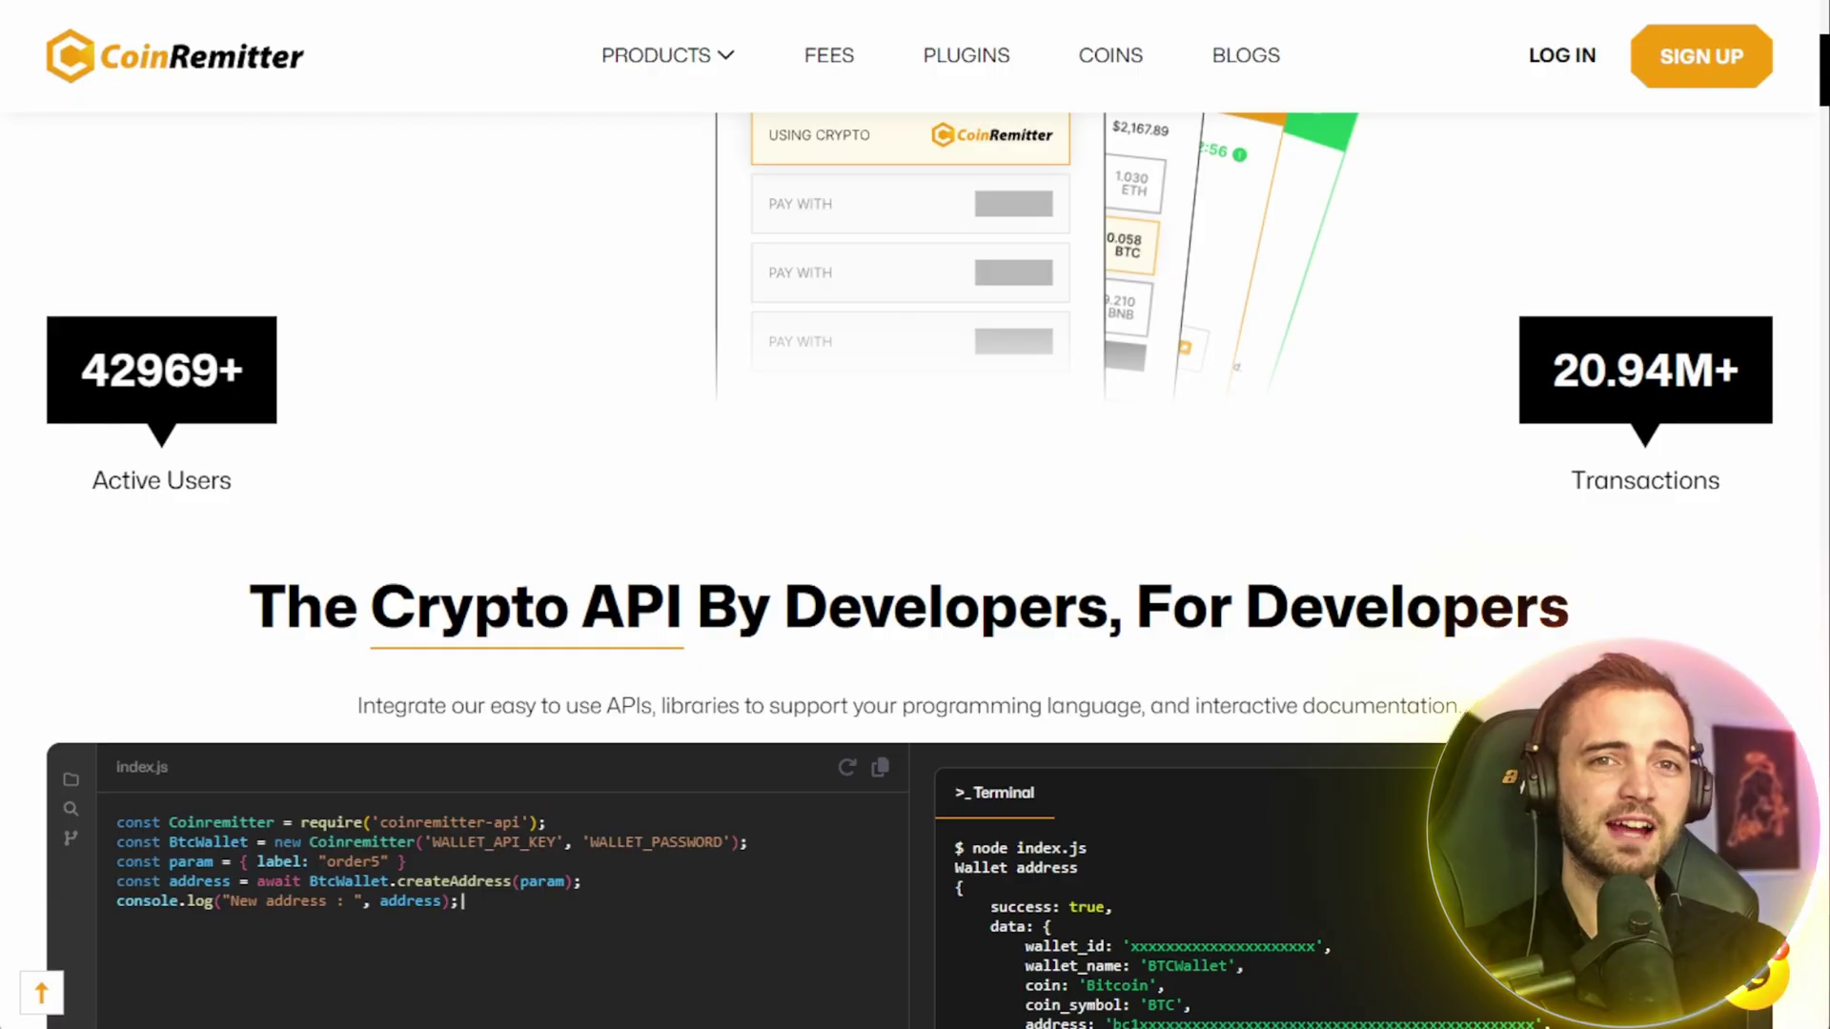
{"action": "scroll", "coordinate": [915, 515], "scroll_direction": "down", "scroll_amount": 2}
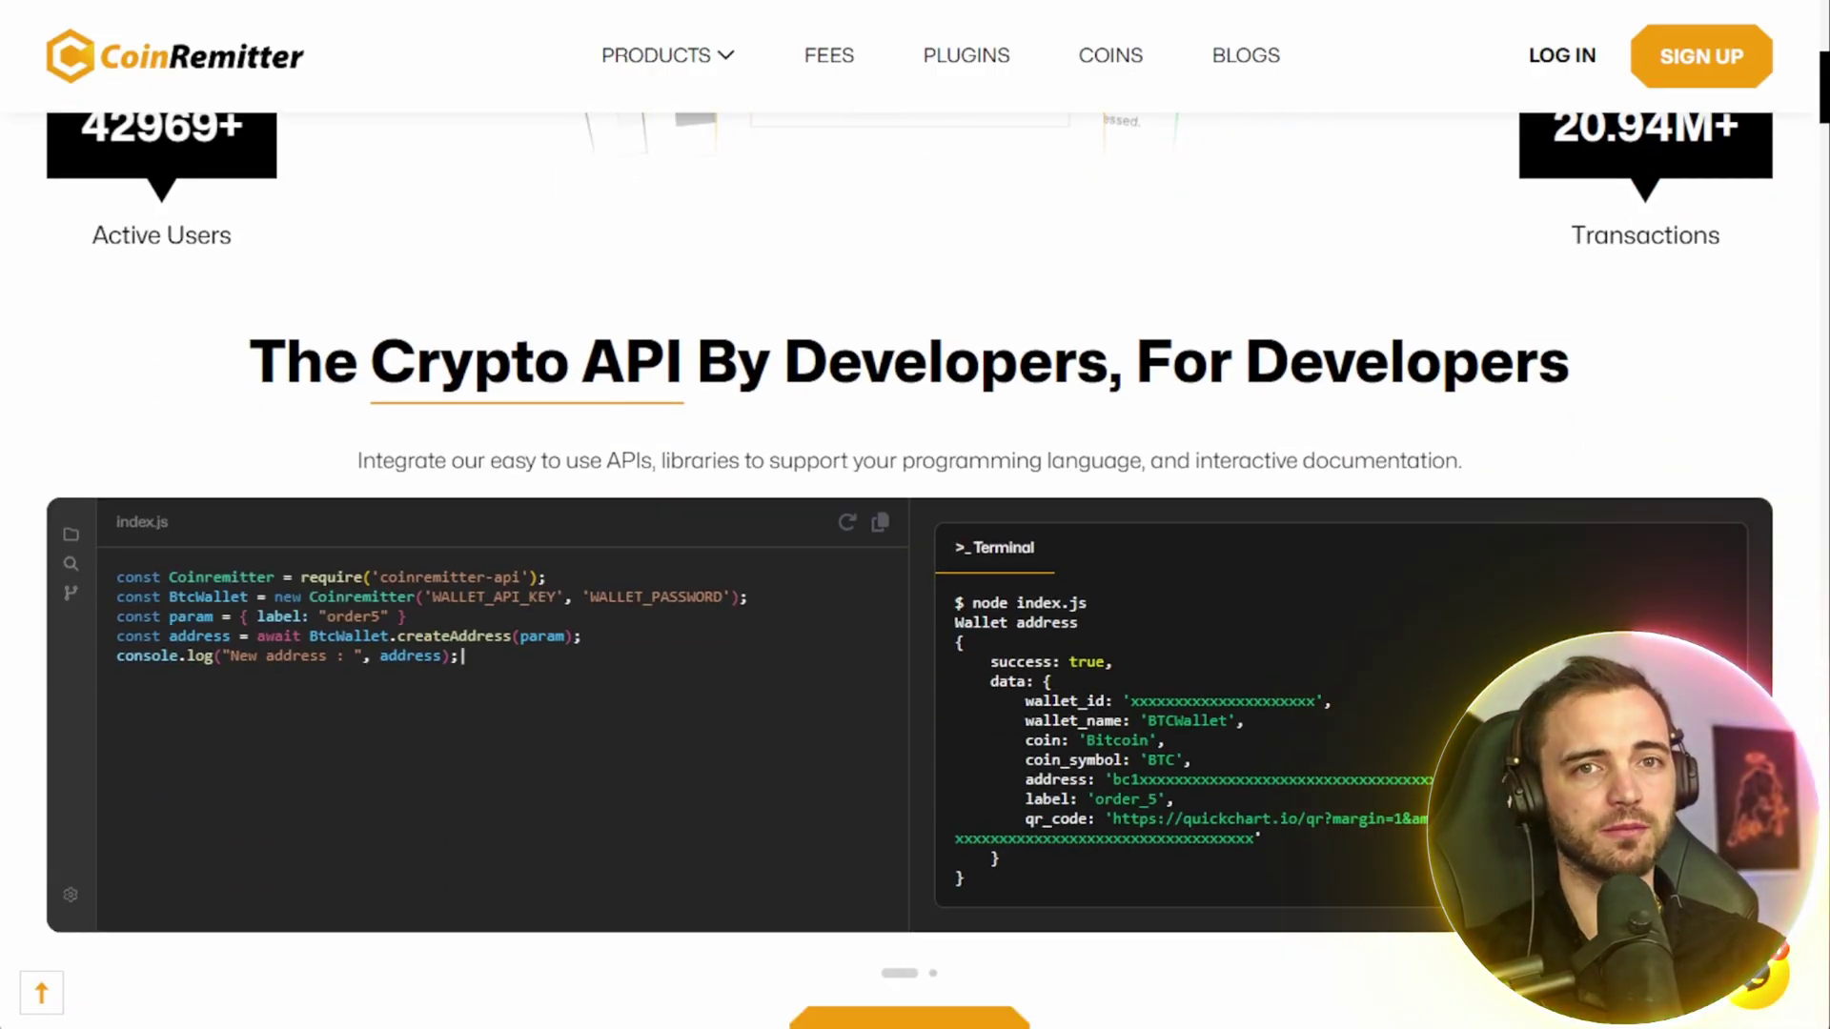
{"action": "scroll", "coordinate": [915, 514], "scroll_direction": "down", "scroll_amount": 2}
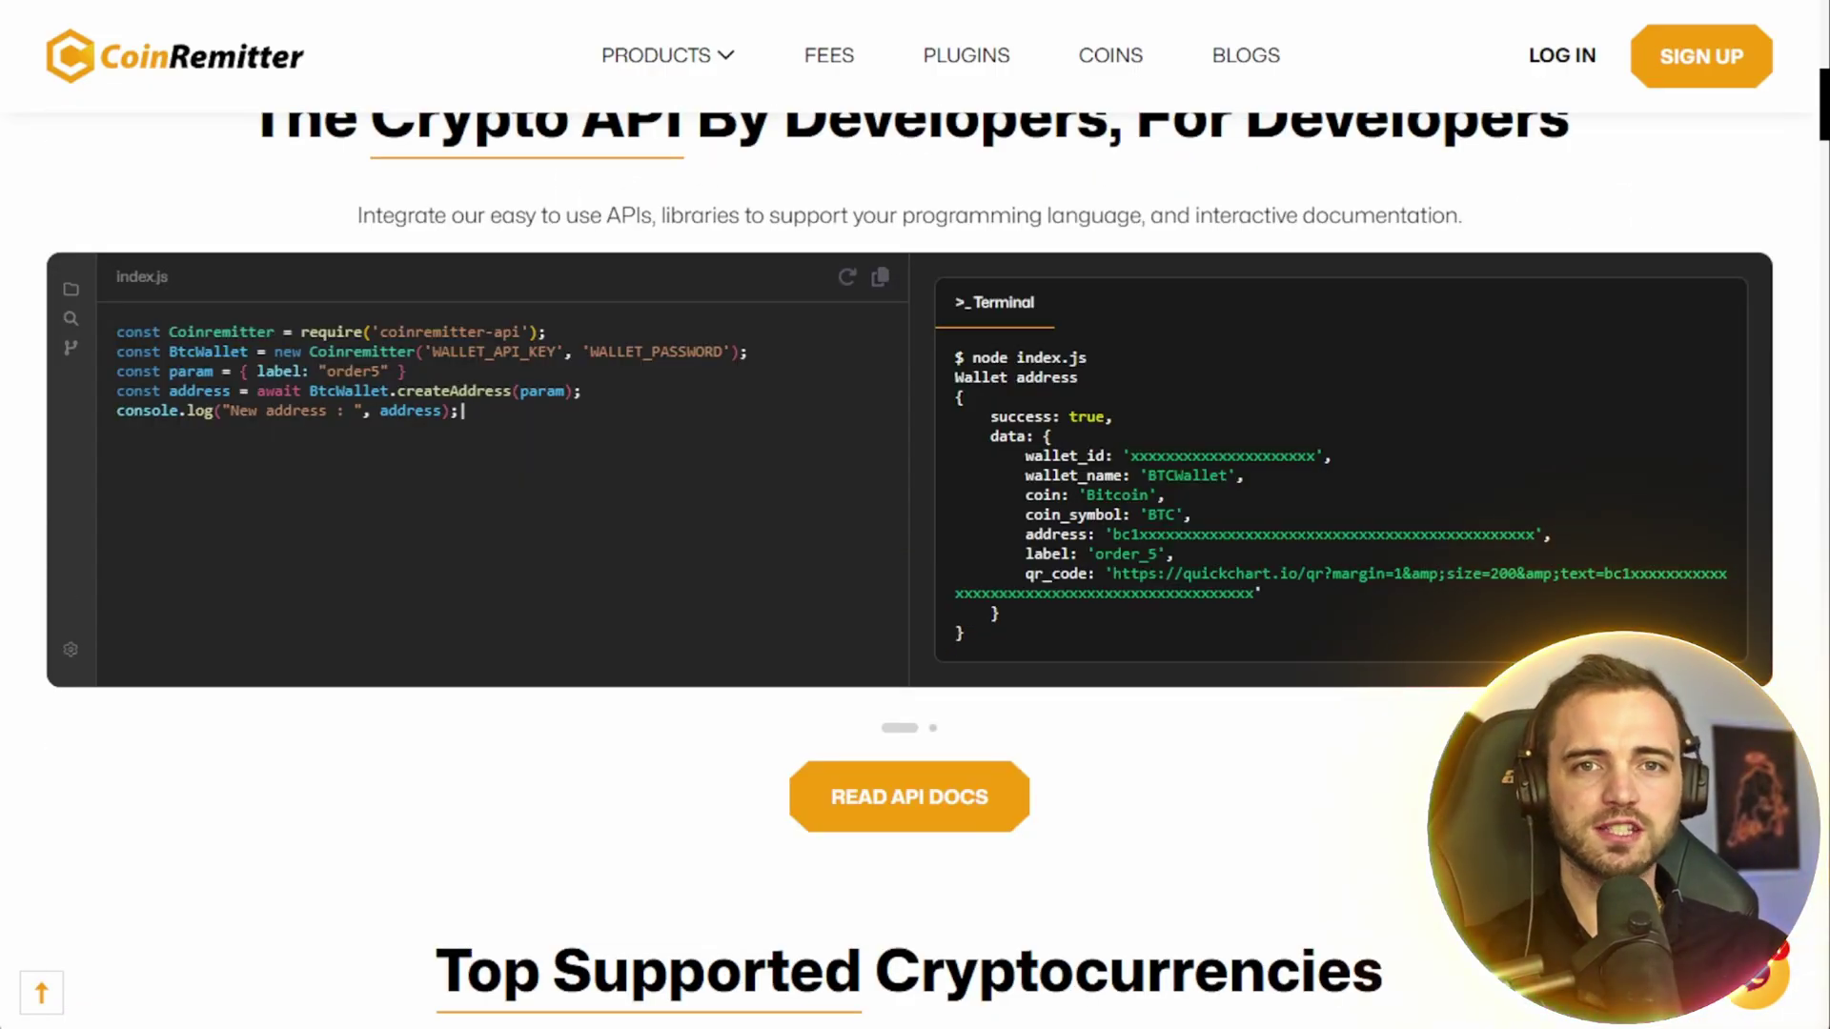
{"action": "scroll", "coordinate": [915, 515], "scroll_direction": "down", "scroll_amount": 2}
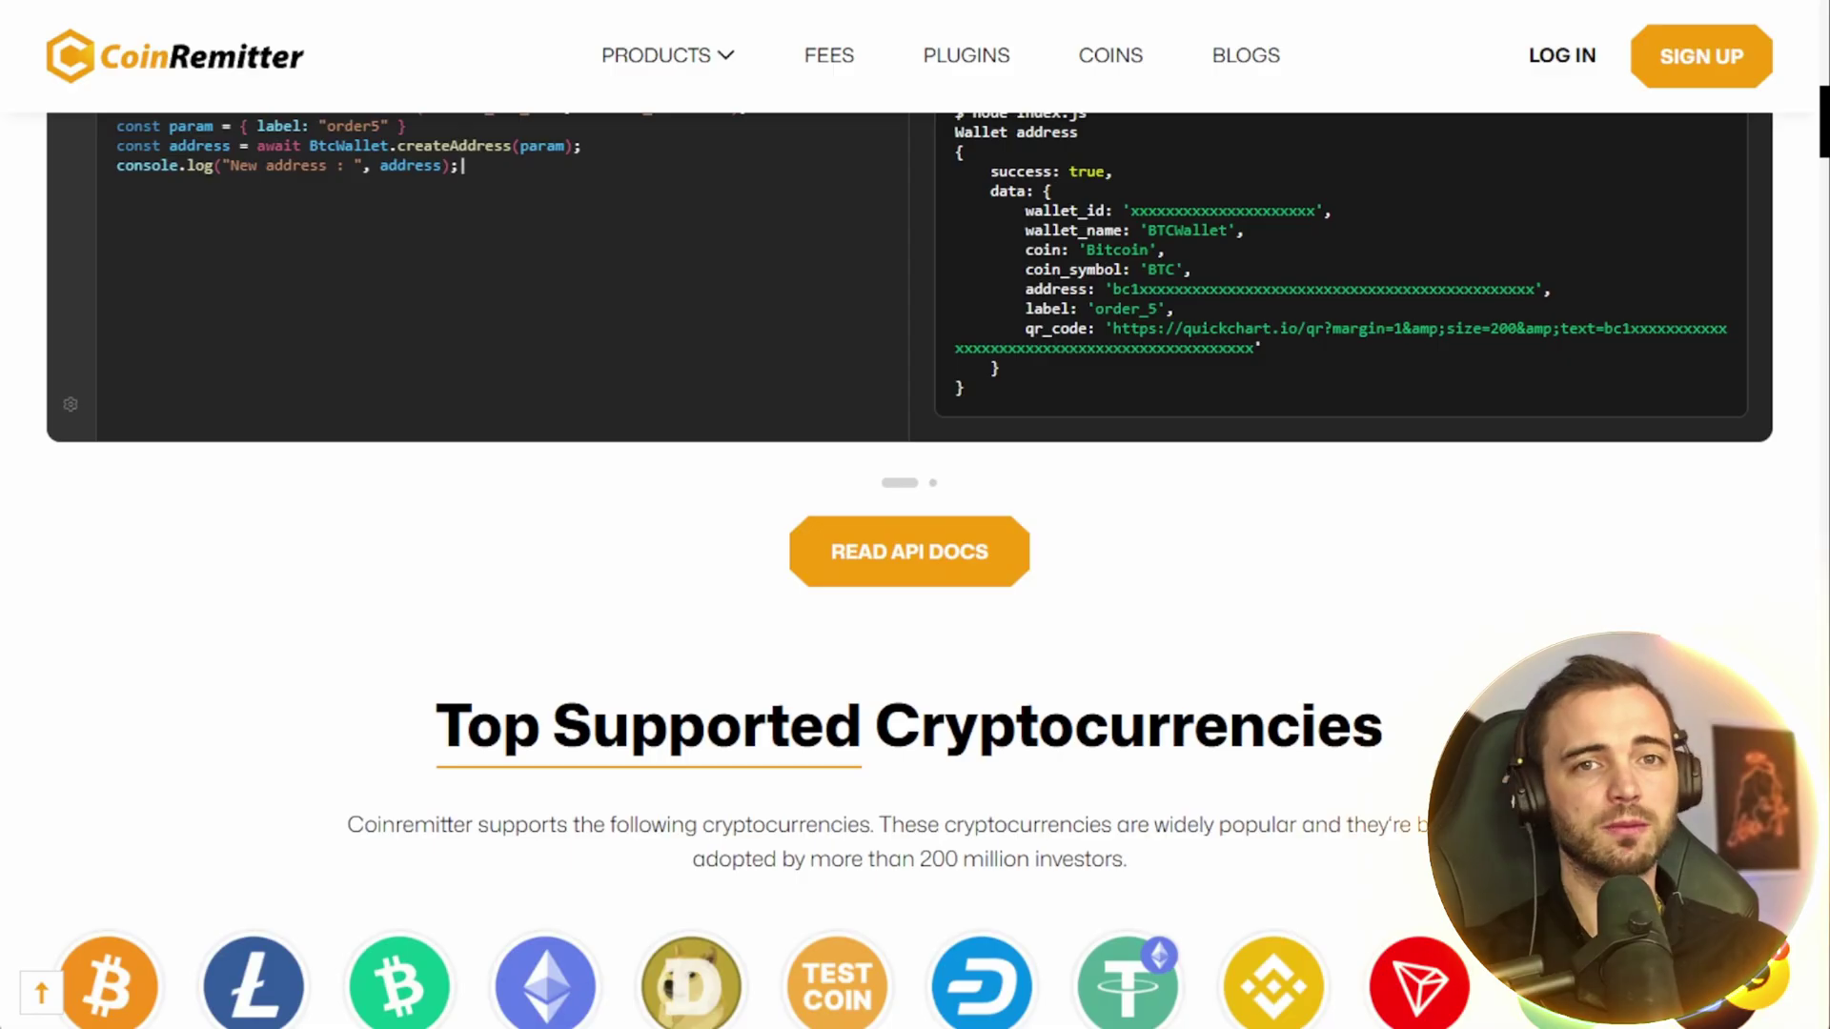
{"action": "scroll", "coordinate": [915, 515], "scroll_direction": "down", "scroll_amount": 1}
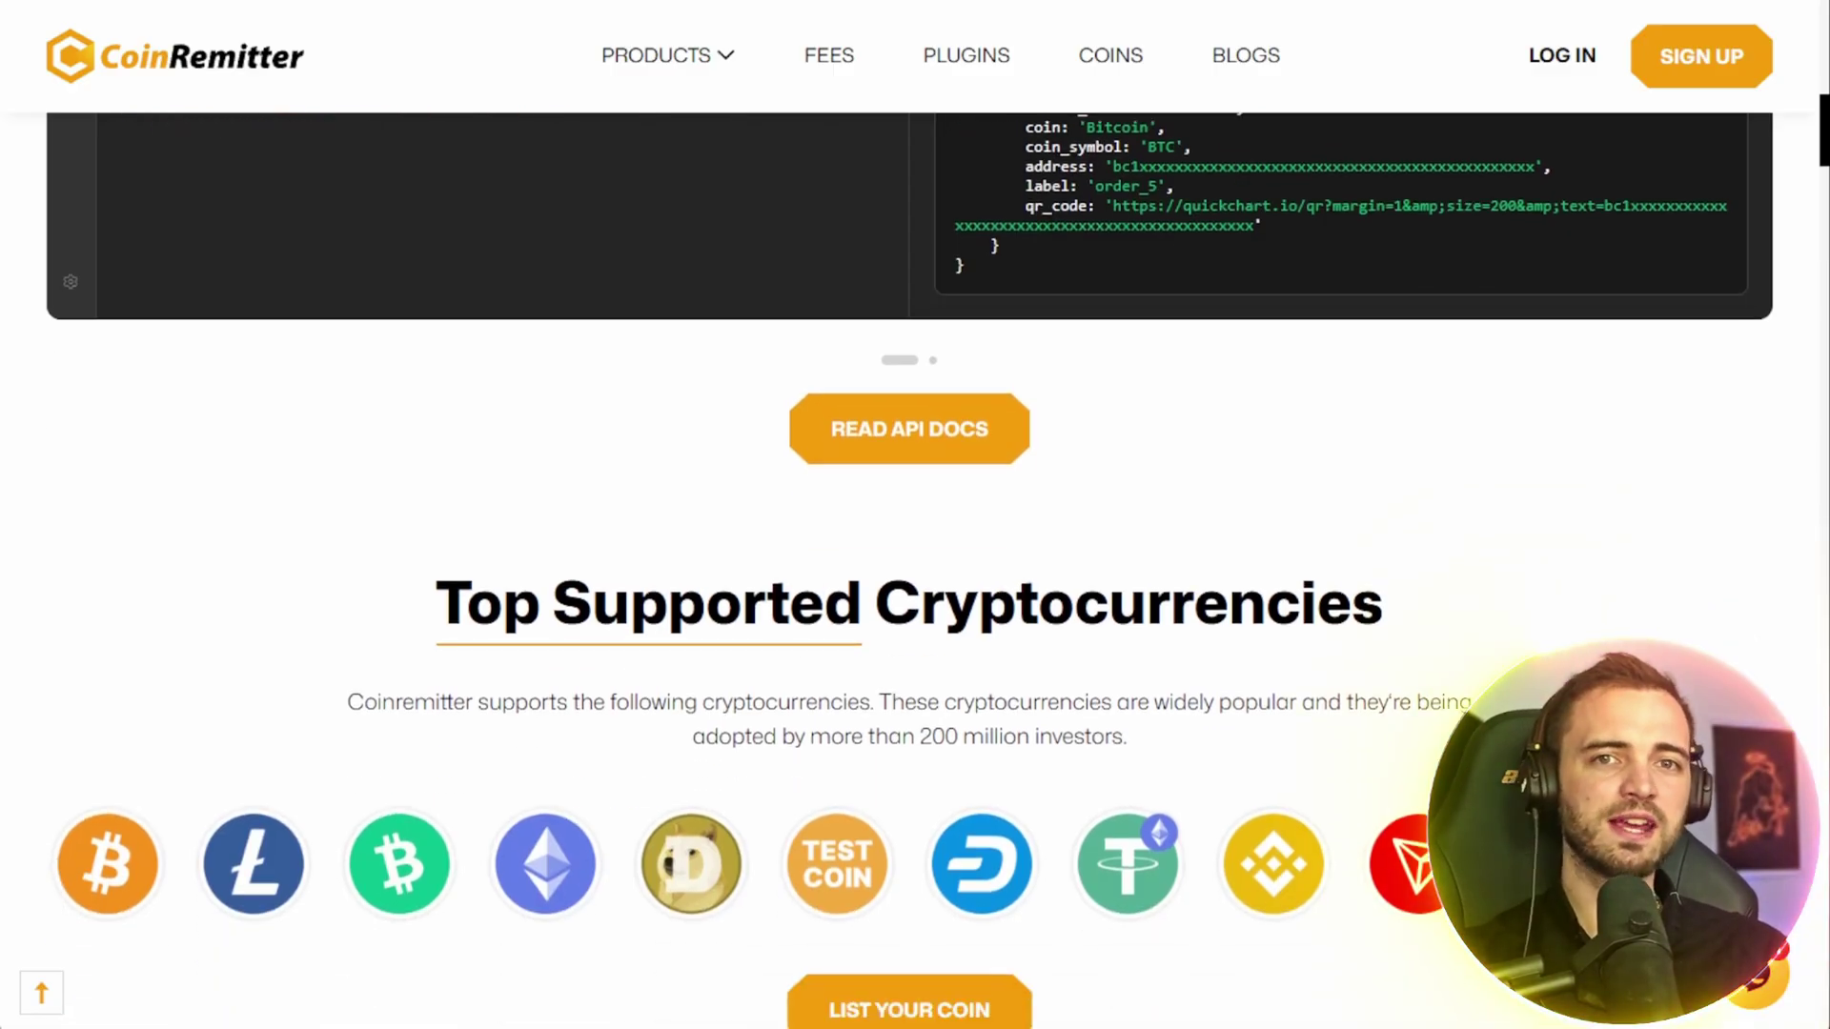
{"action": "scroll", "coordinate": [915, 572], "scroll_direction": "down", "scroll_amount": 5}
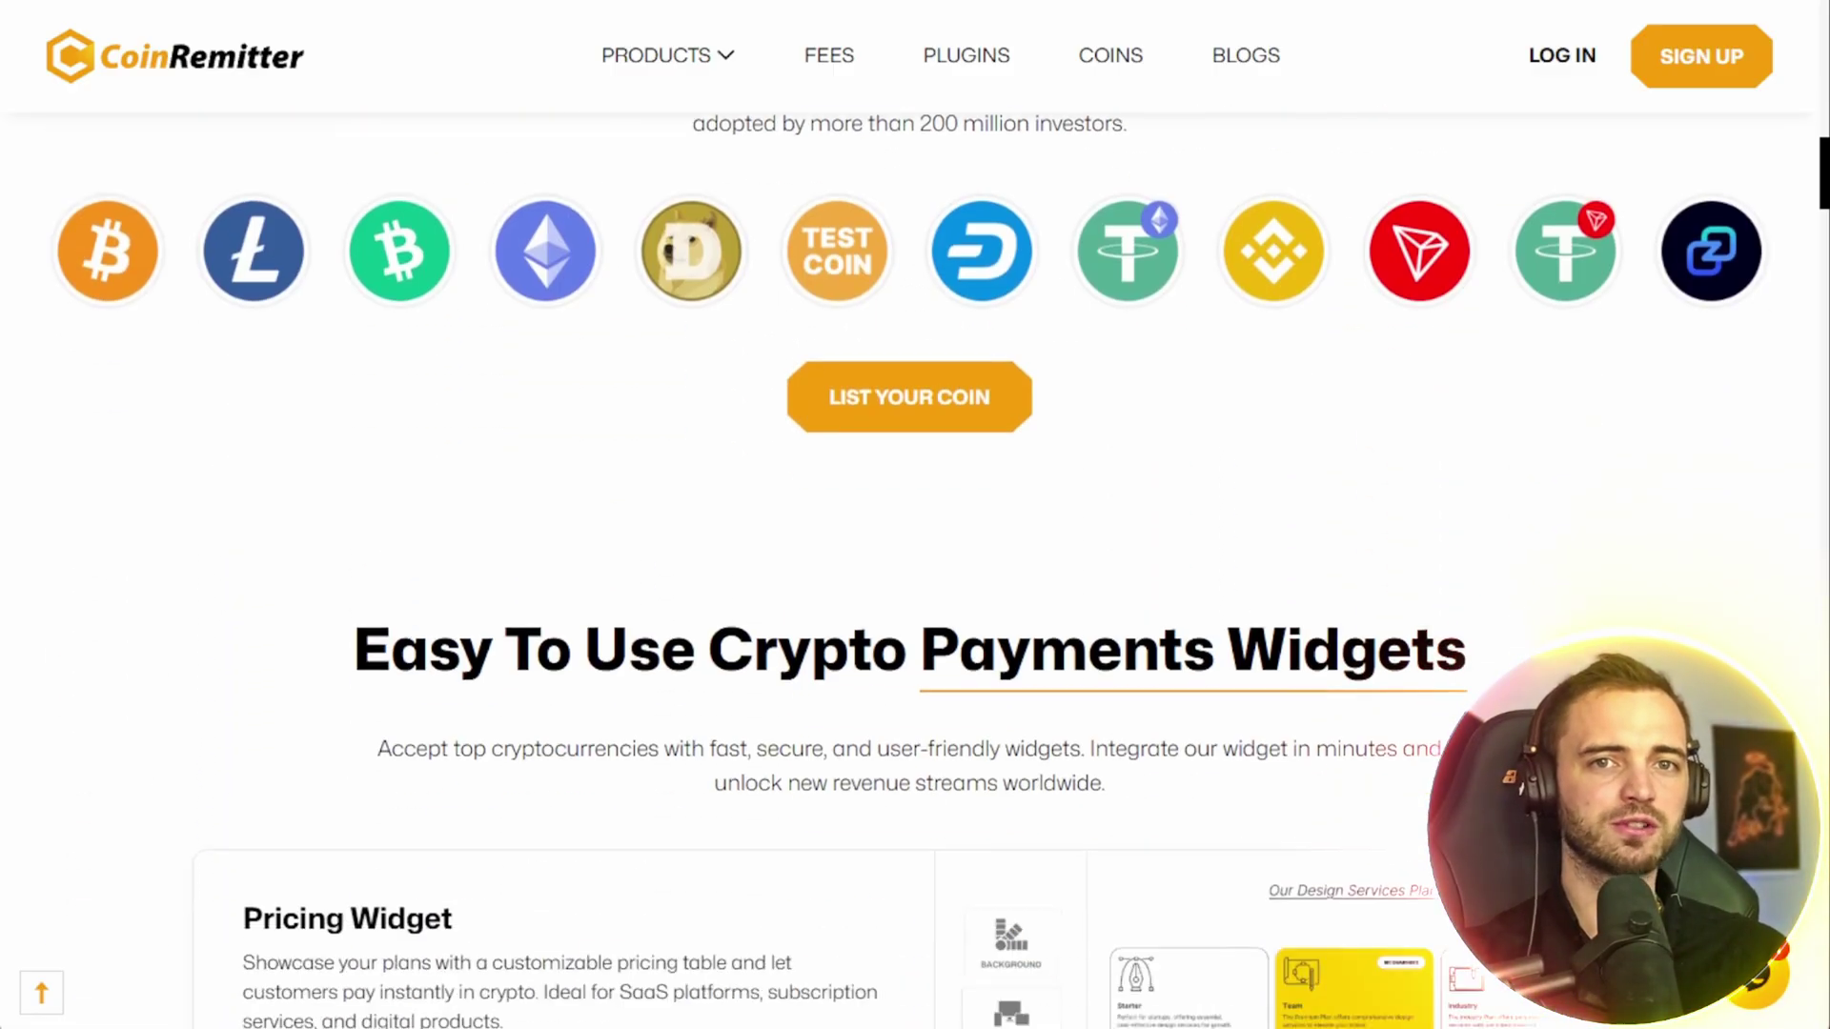
{"action": "scroll", "coordinate": [915, 515], "scroll_direction": "down", "scroll_amount": 3}
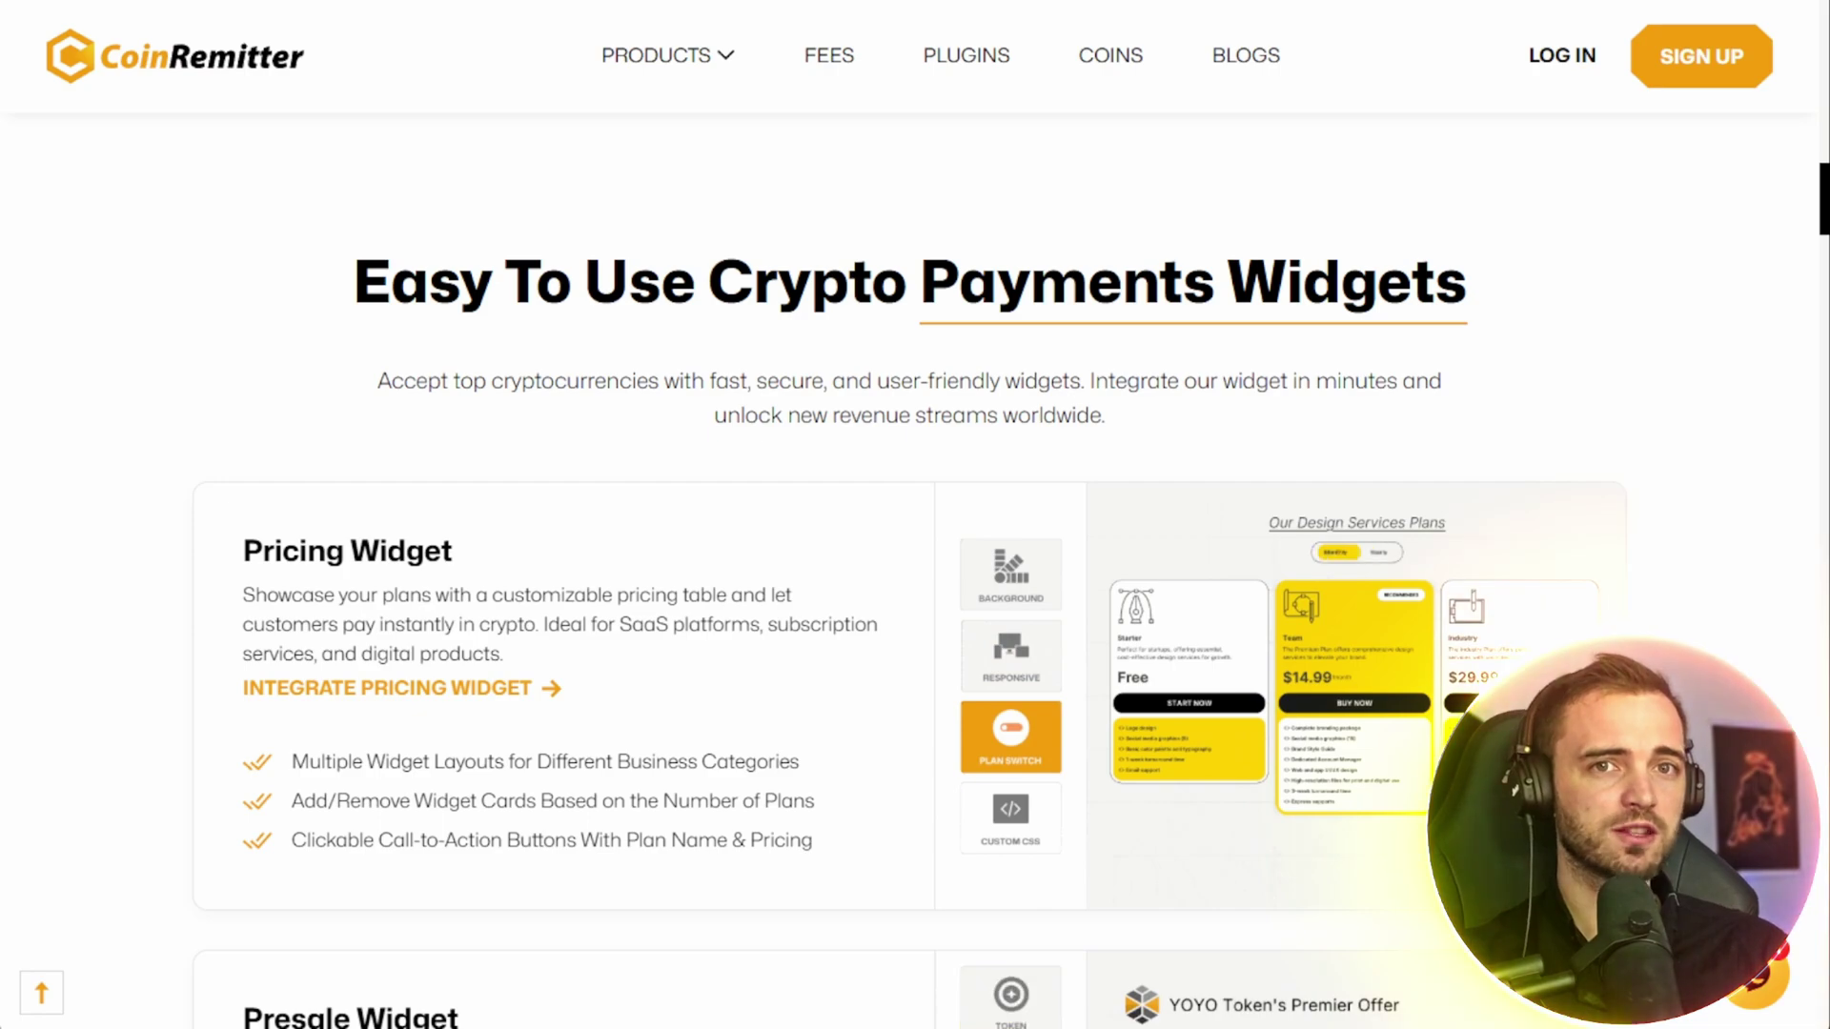
{"action": "scroll", "coordinate": [913, 629], "scroll_direction": "down", "scroll_amount": 1}
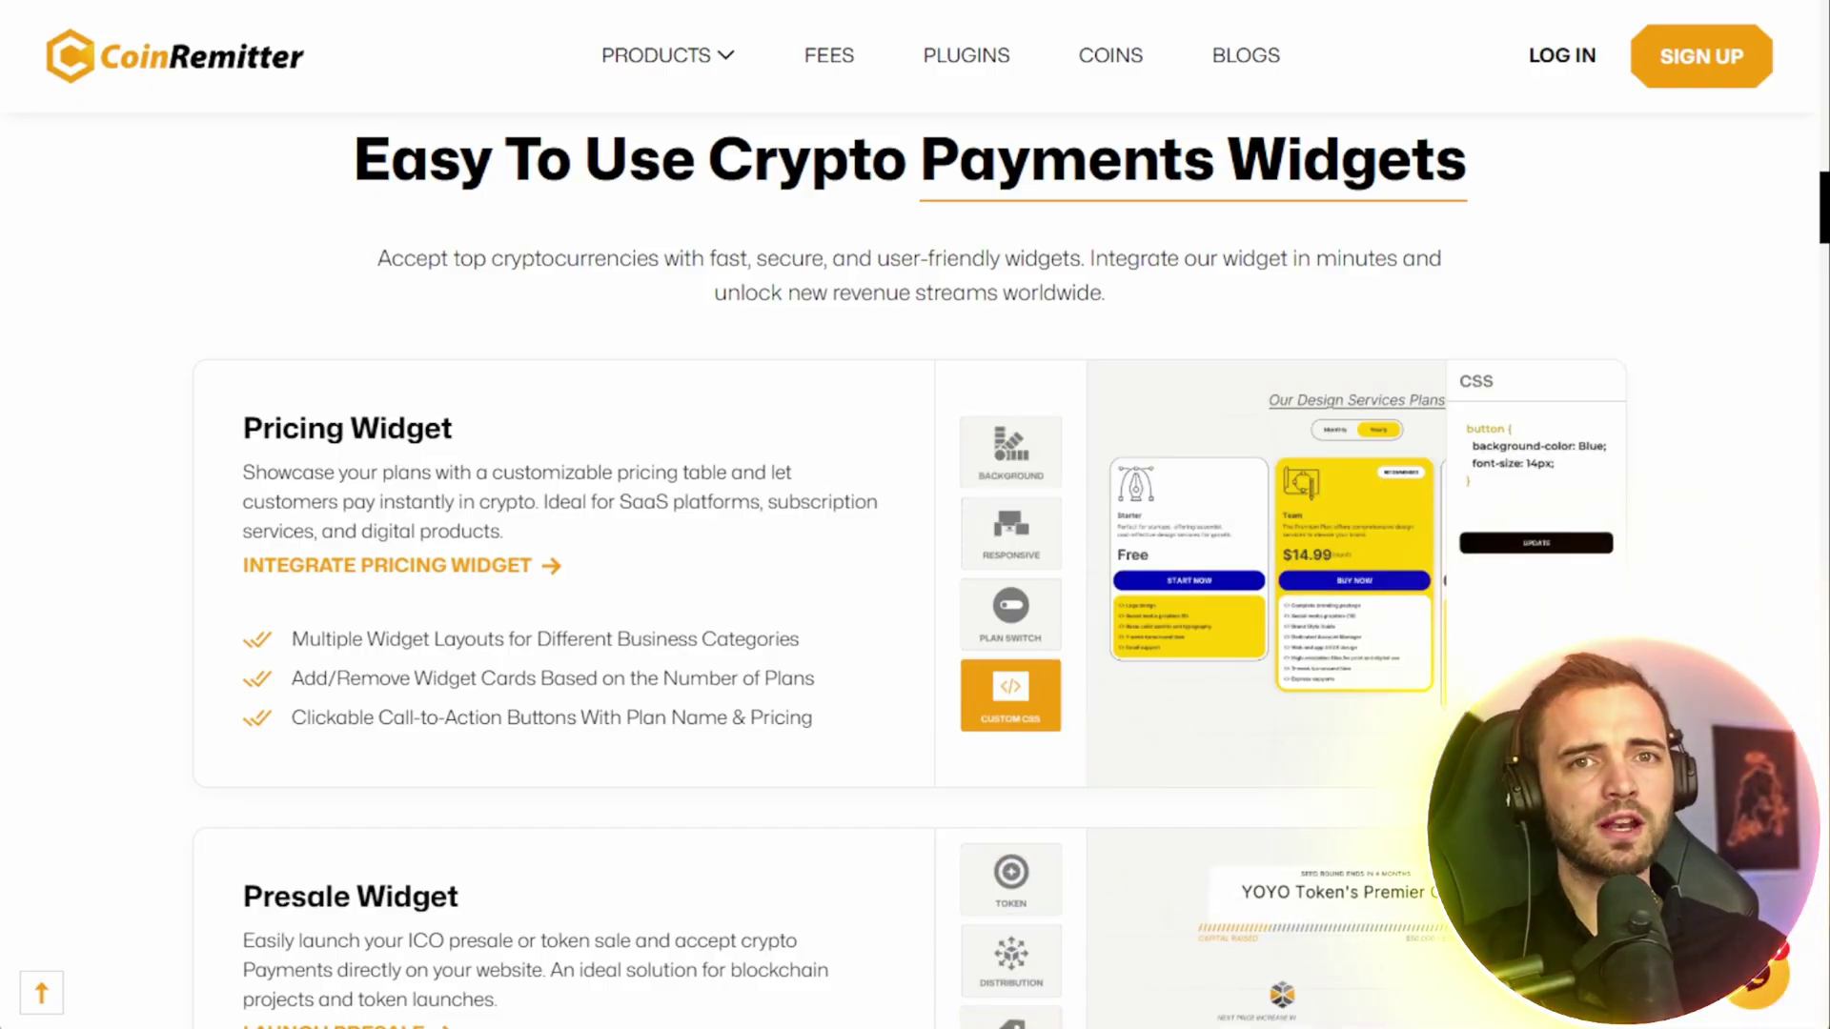
- Sign up for a new account, continue past the thank-you page, and sign in to the dashboard
{"action": "left_click", "coordinate": [1709, 55]}
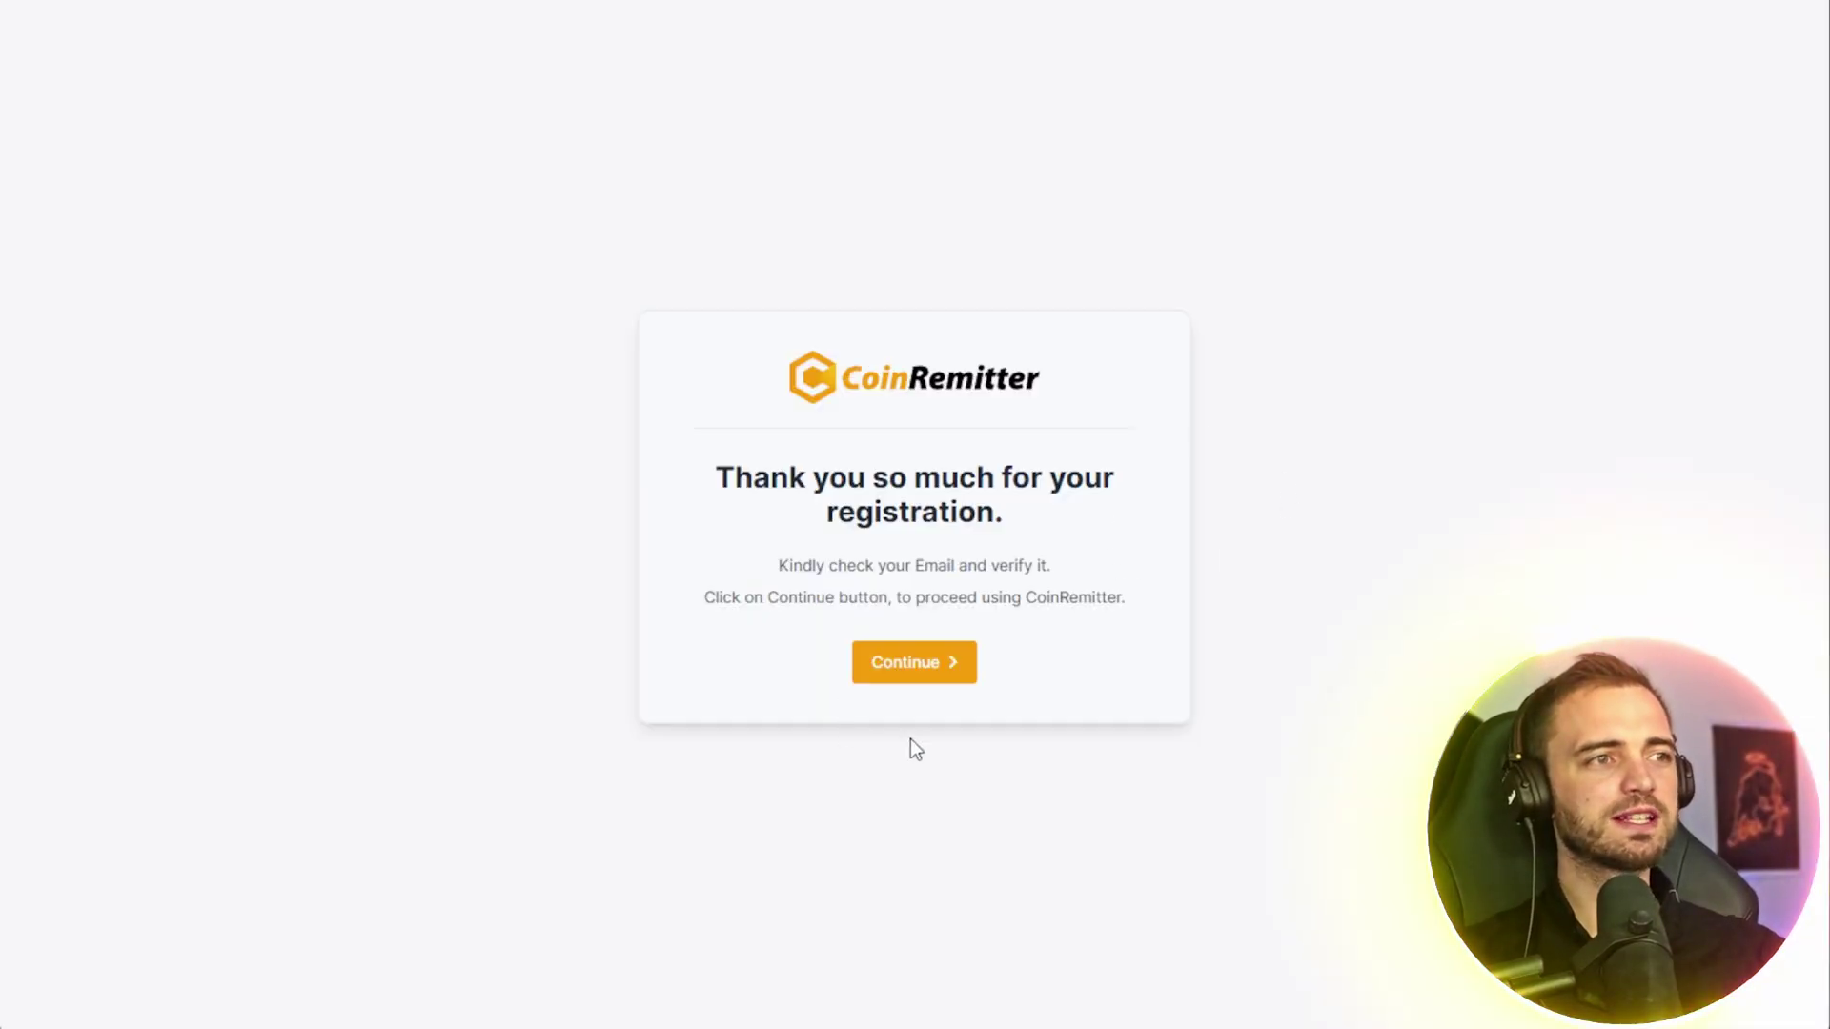
{"action": "left_click_drag", "start_coordinate": [914, 570], "coordinate": [964, 568]}
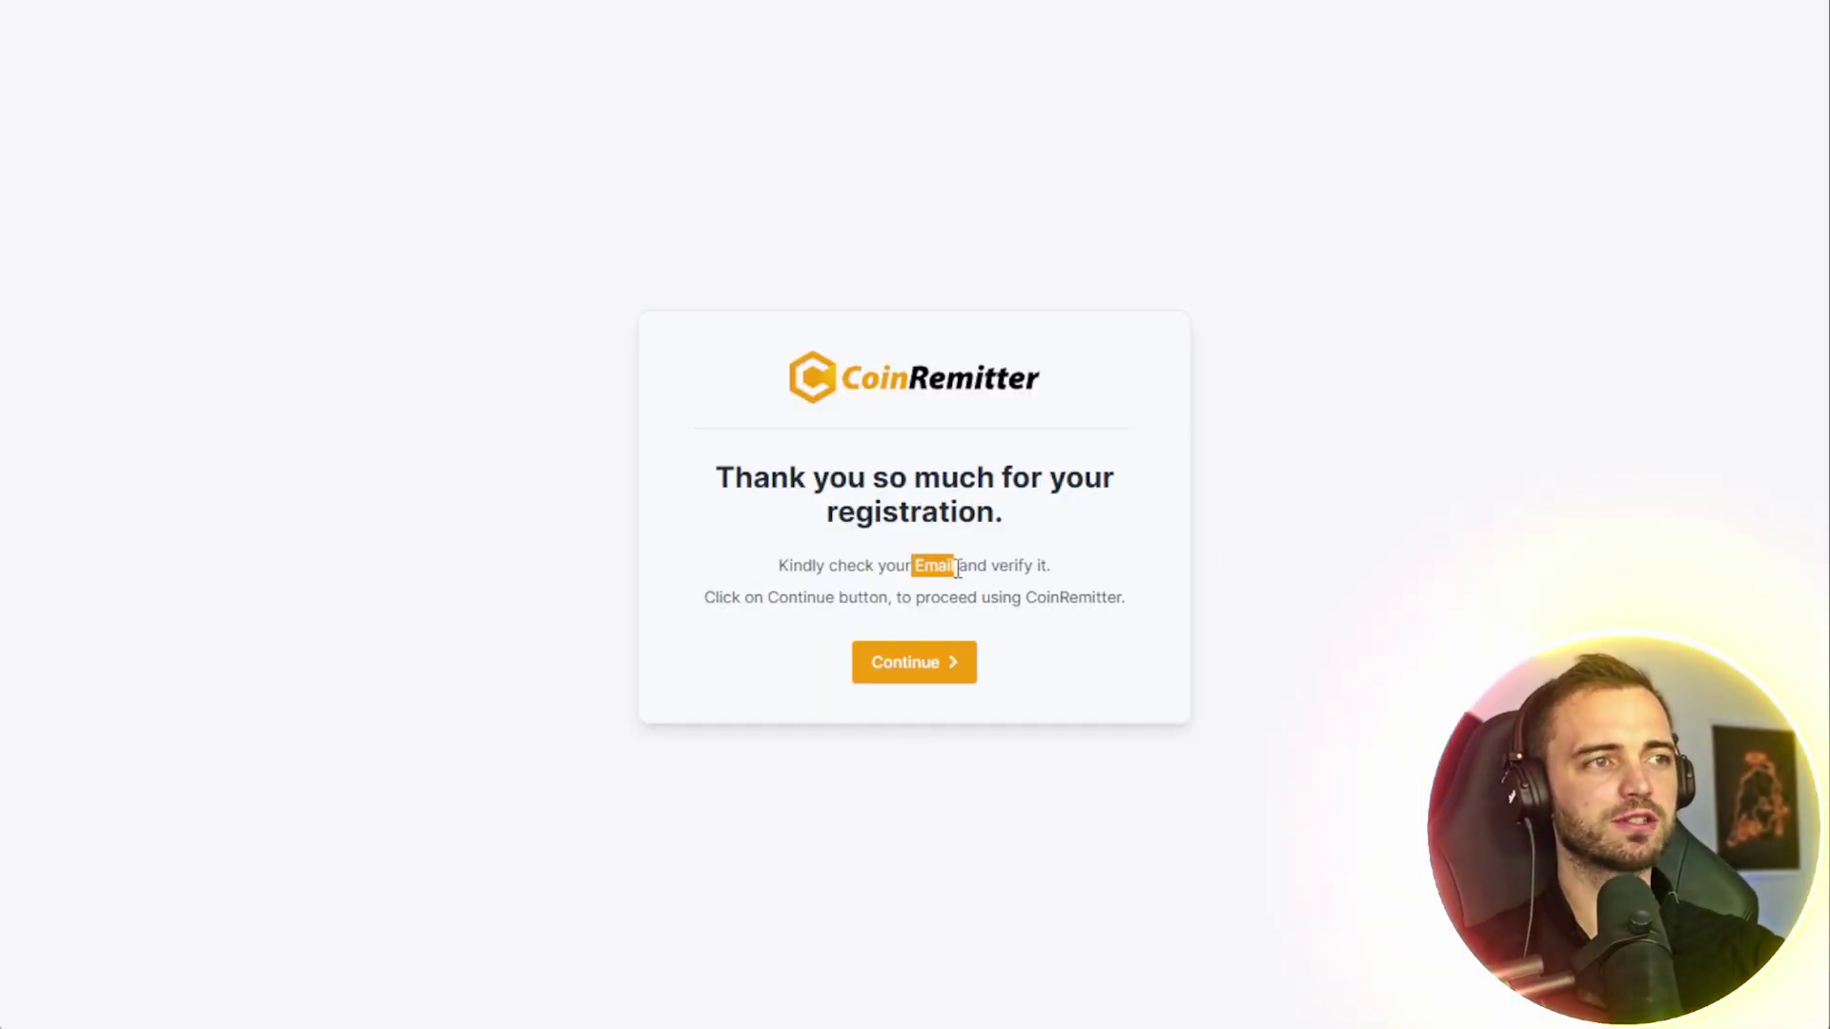
{"action": "left_click", "coordinate": [958, 570]}
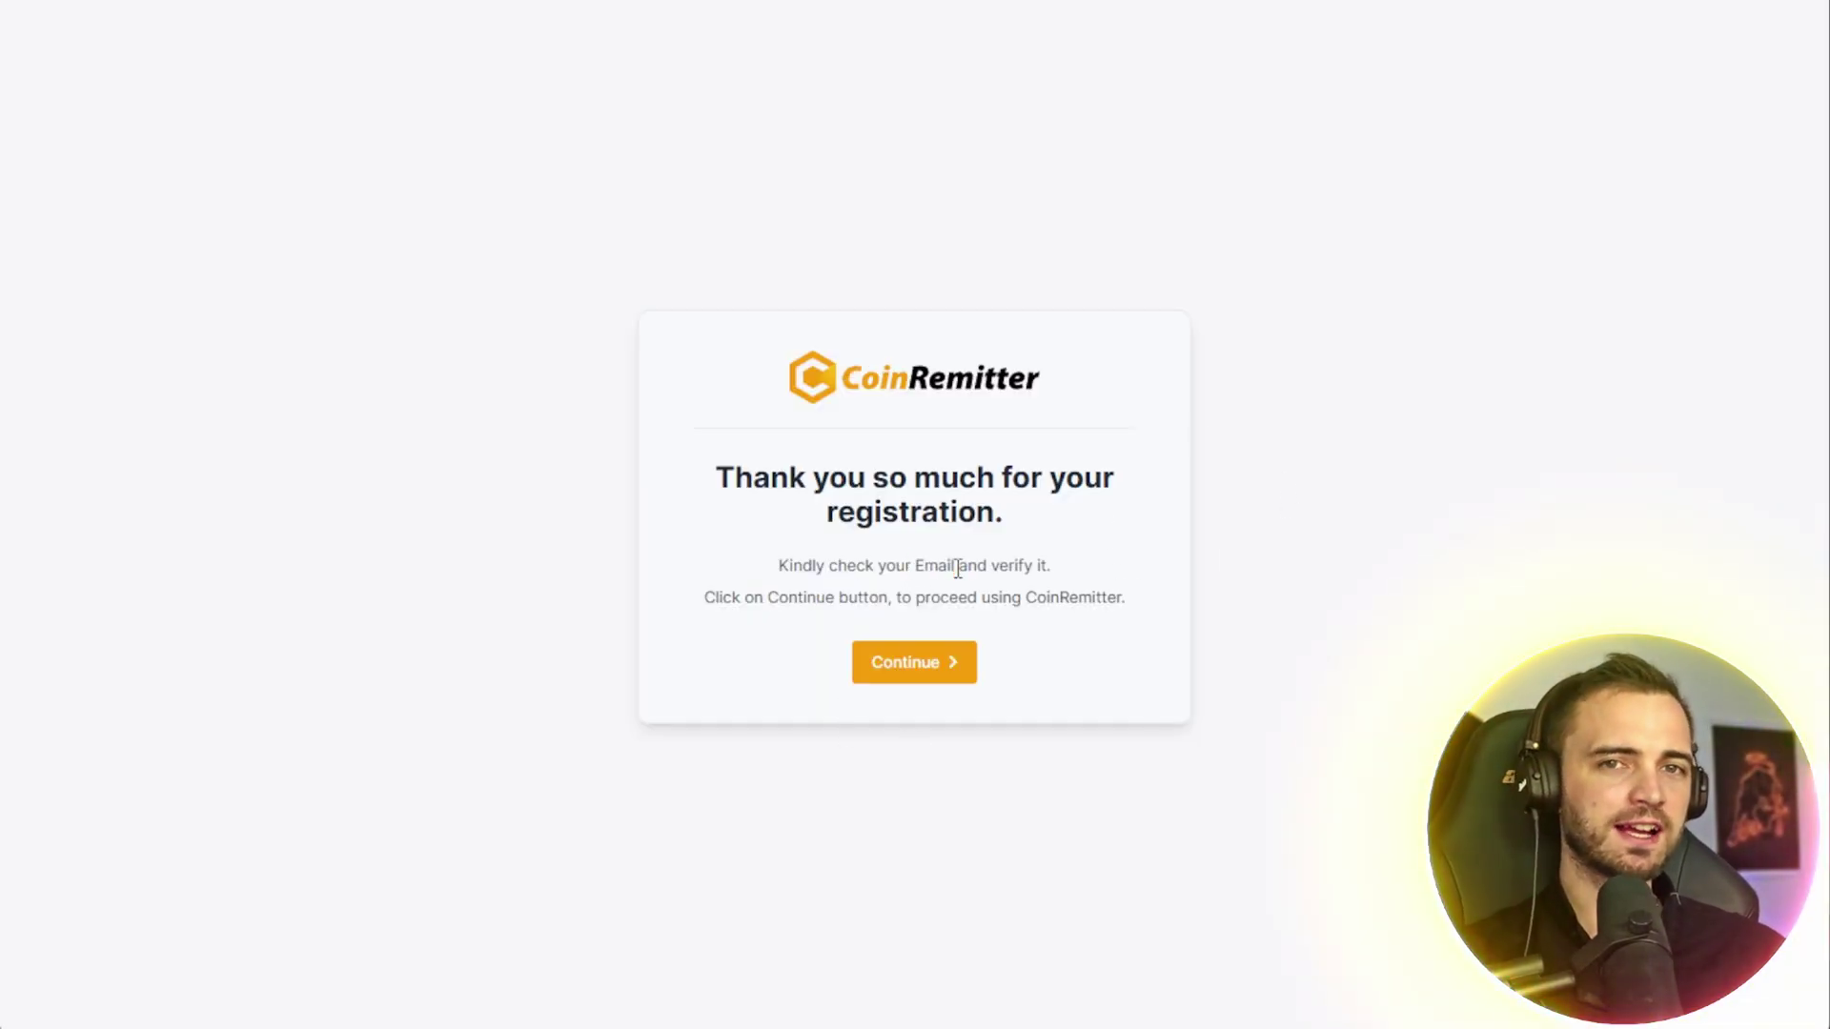
{"action": "left_click", "coordinate": [931, 670]}
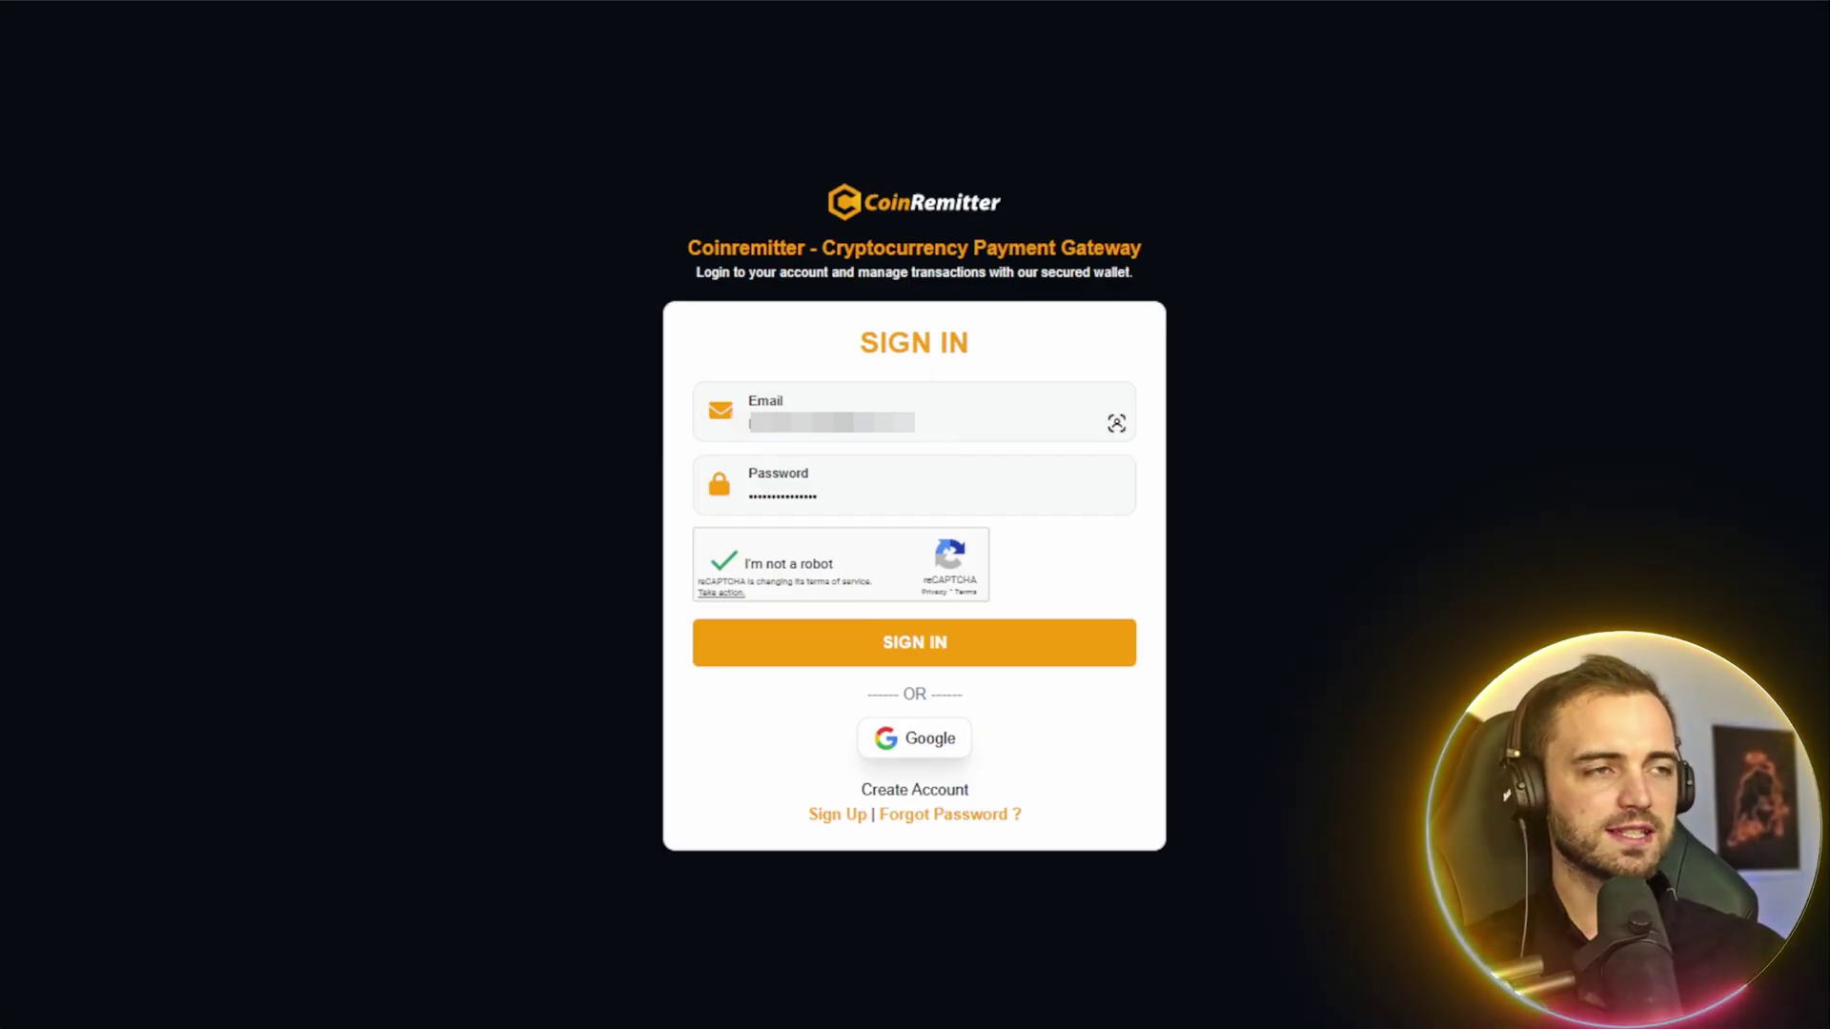
{"action": "left_click", "coordinate": [997, 653]}
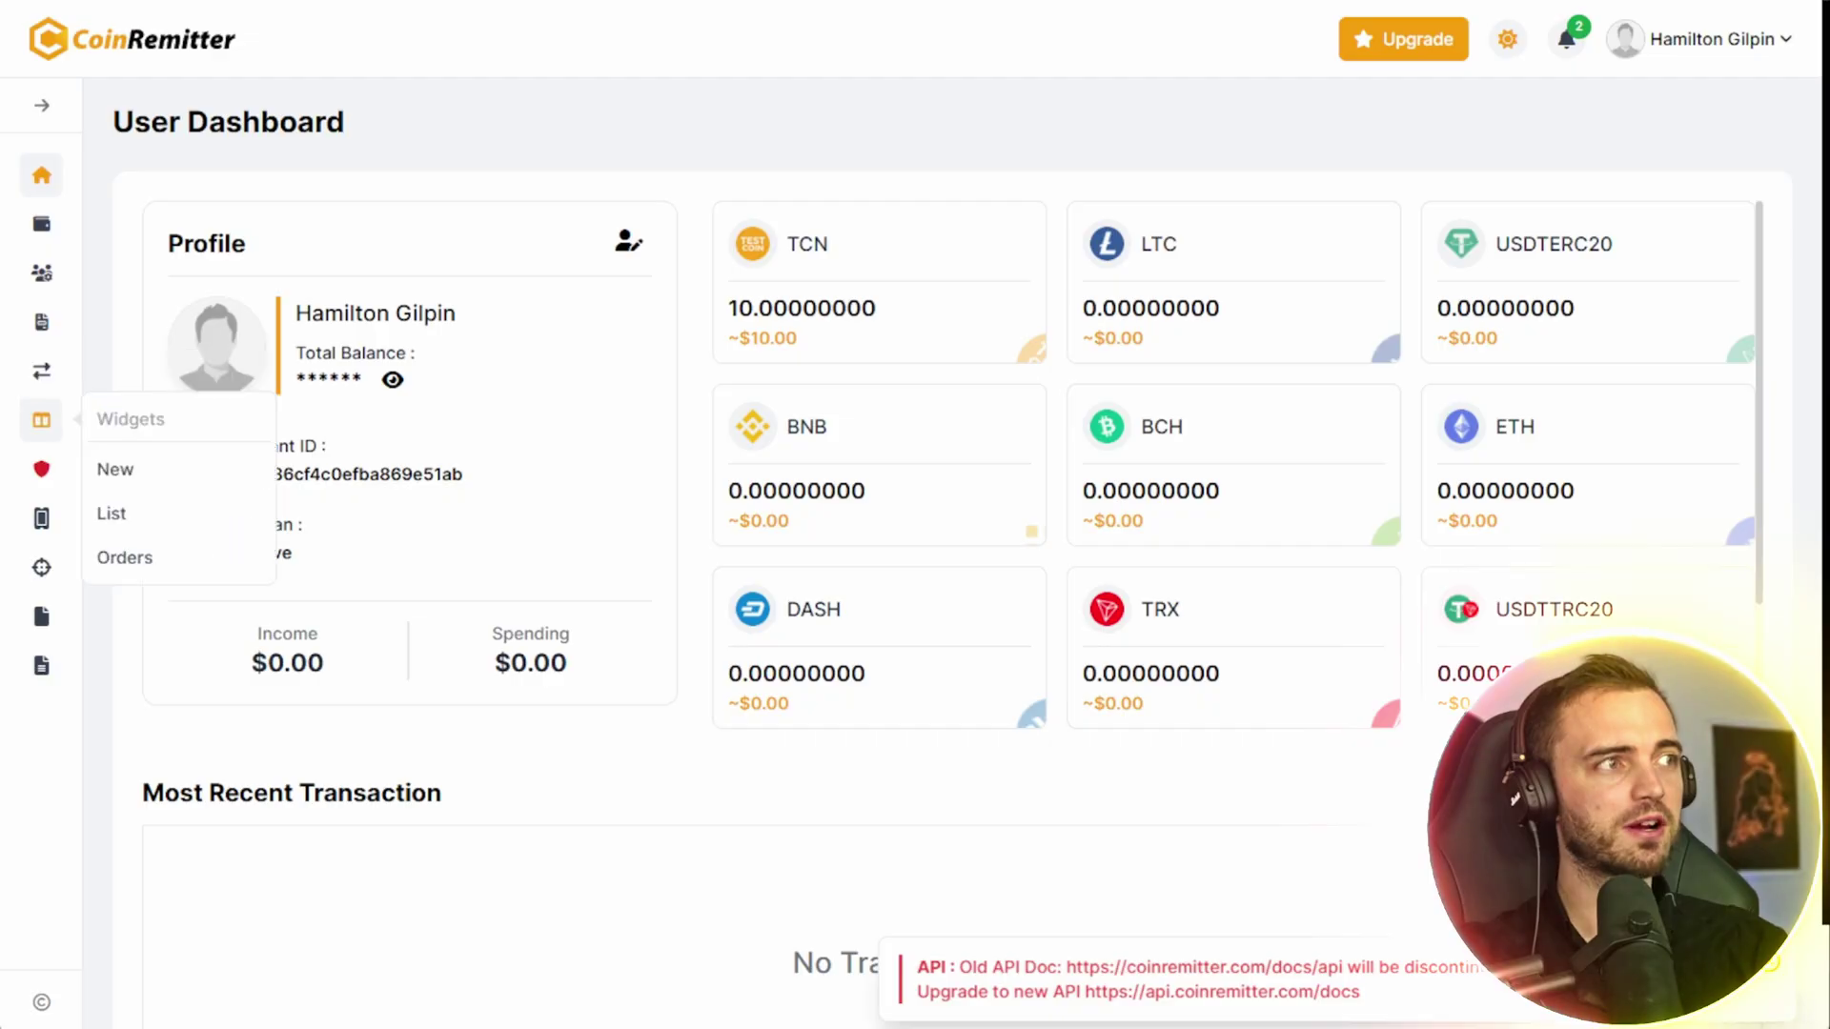
- Open Widgets > New from the sidebar and browse the Pricing, Presale, Payment Button and Payment Page types
{"action": "mouse_move", "coordinate": [40, 420]}
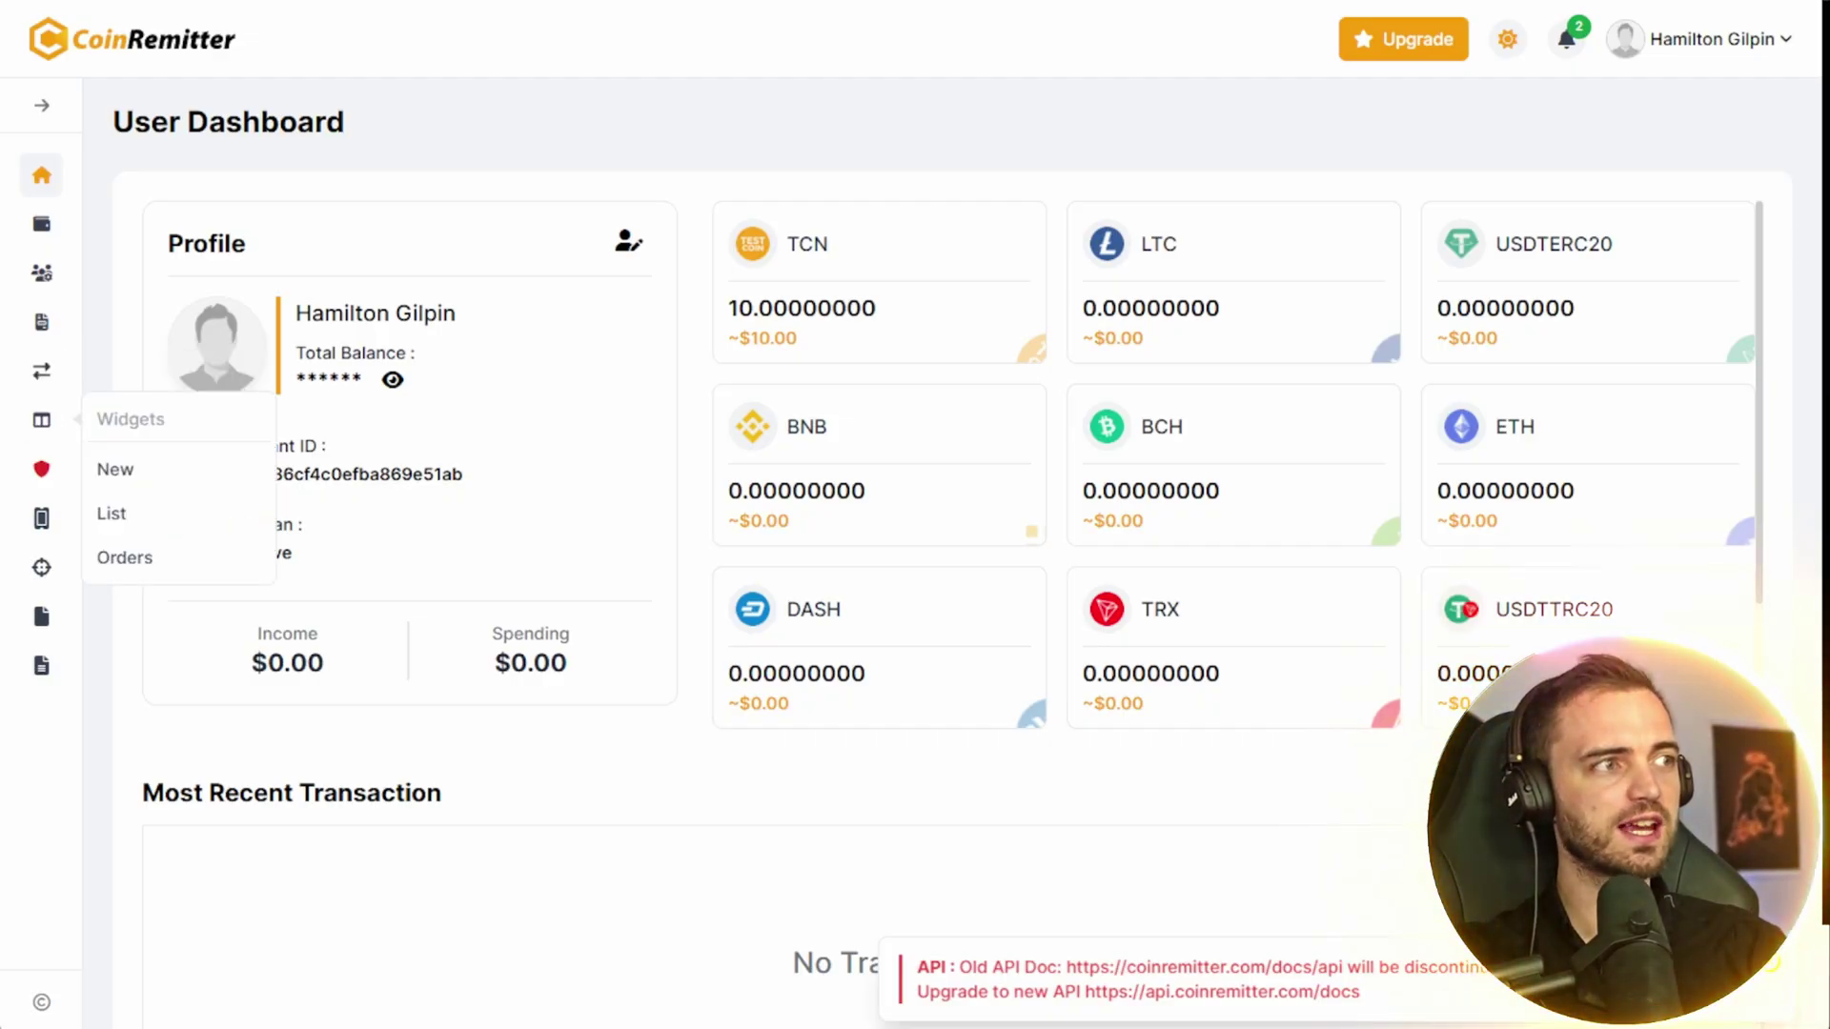
{"action": "left_click", "coordinate": [203, 490]}
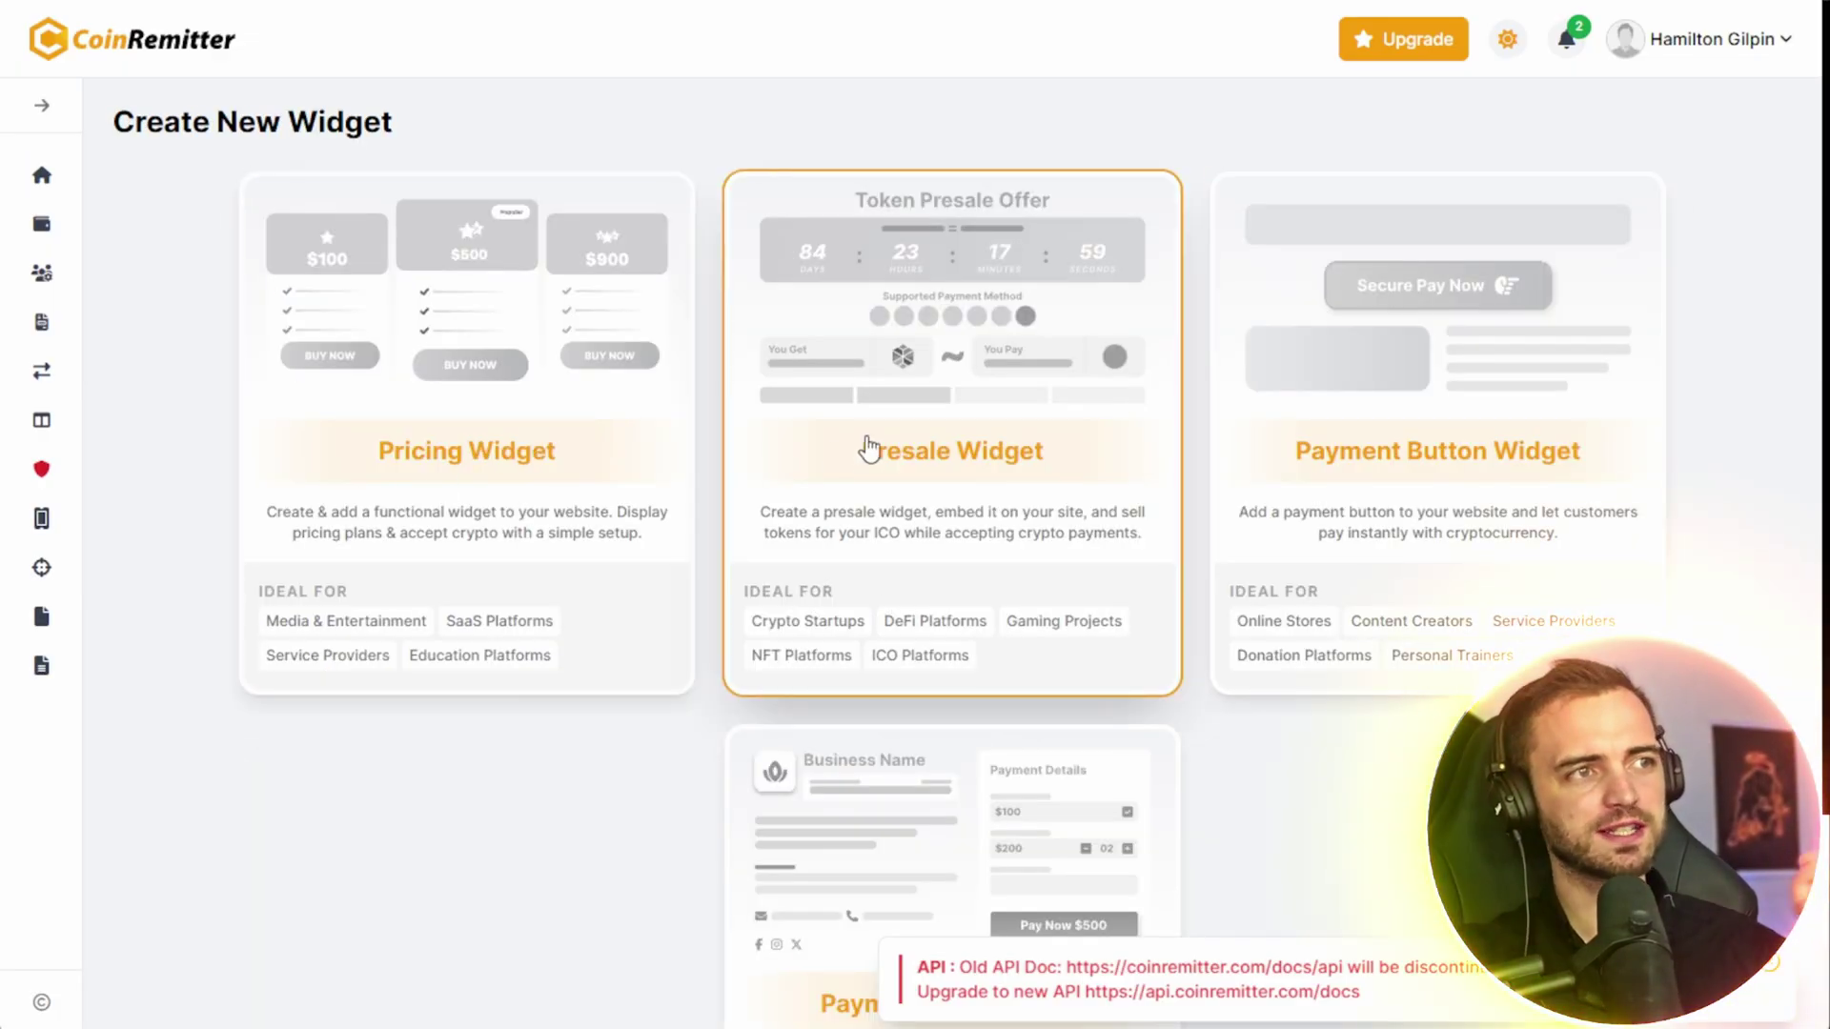
{"action": "scroll", "coordinate": [1460, 449], "scroll_direction": "down", "scroll_amount": 3}
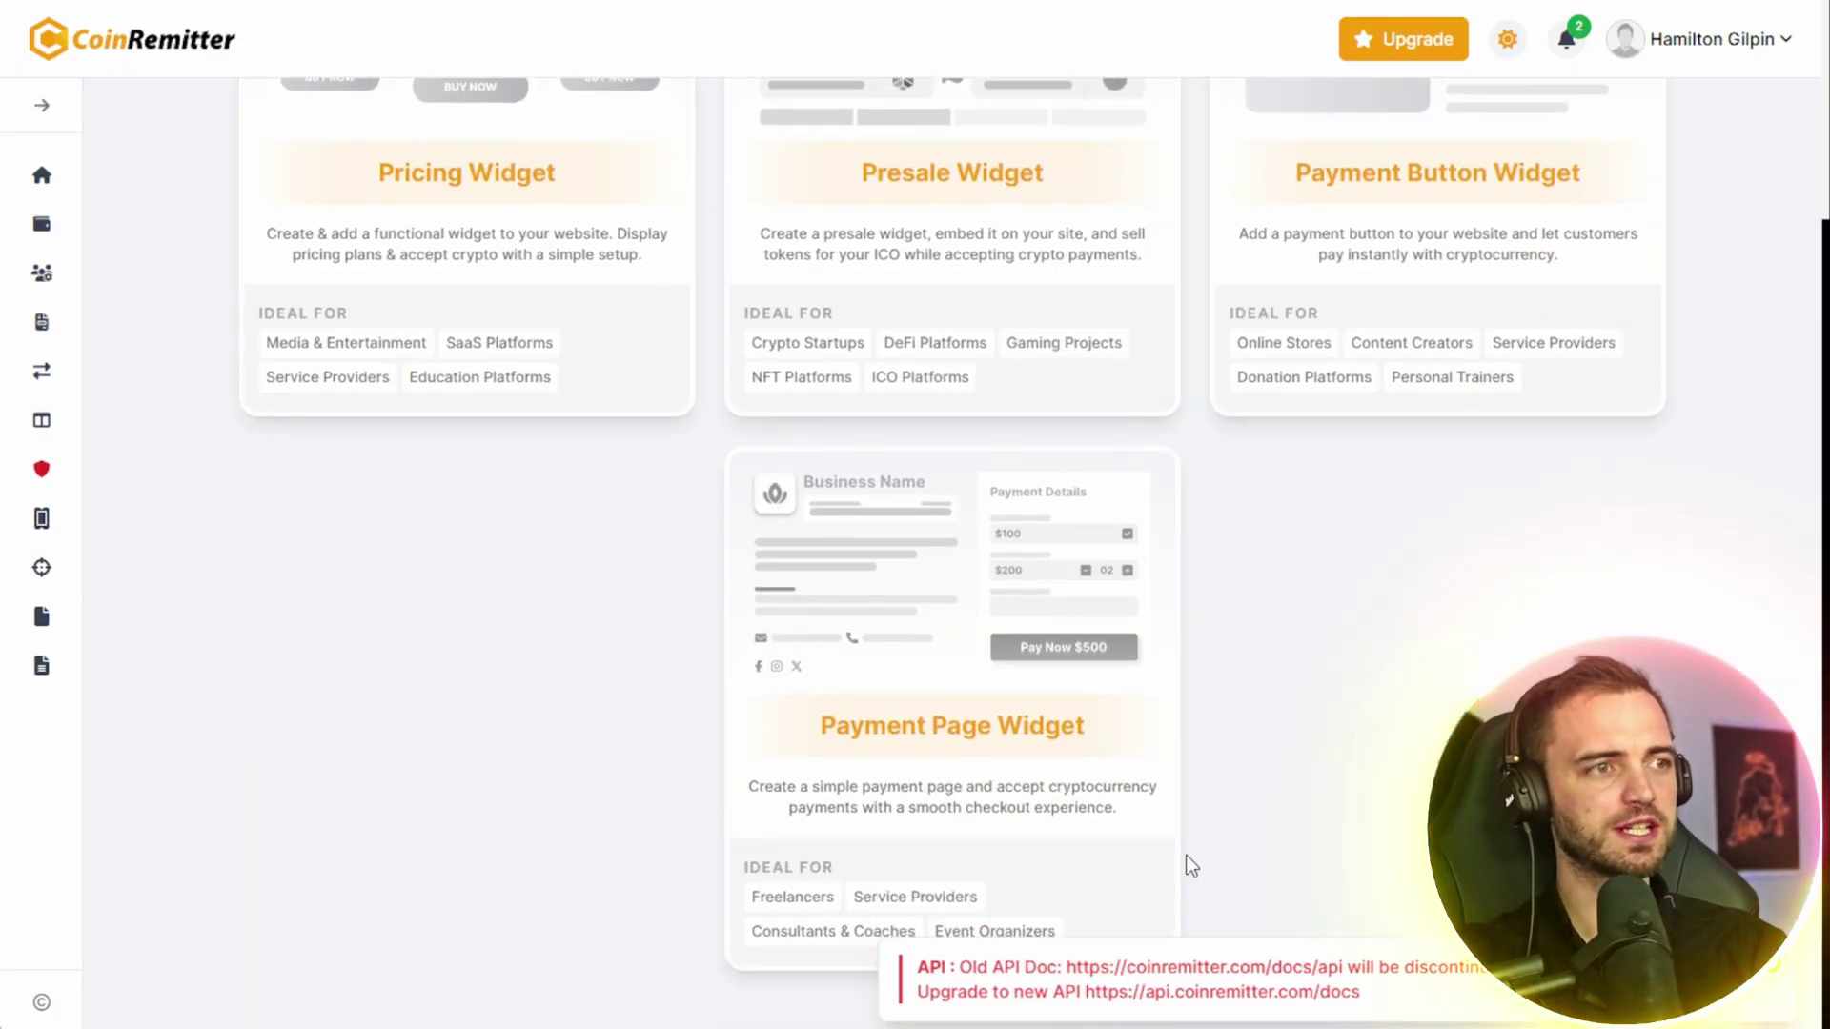
{"action": "scroll", "coordinate": [1271, 683], "scroll_direction": "up", "scroll_amount": 3}
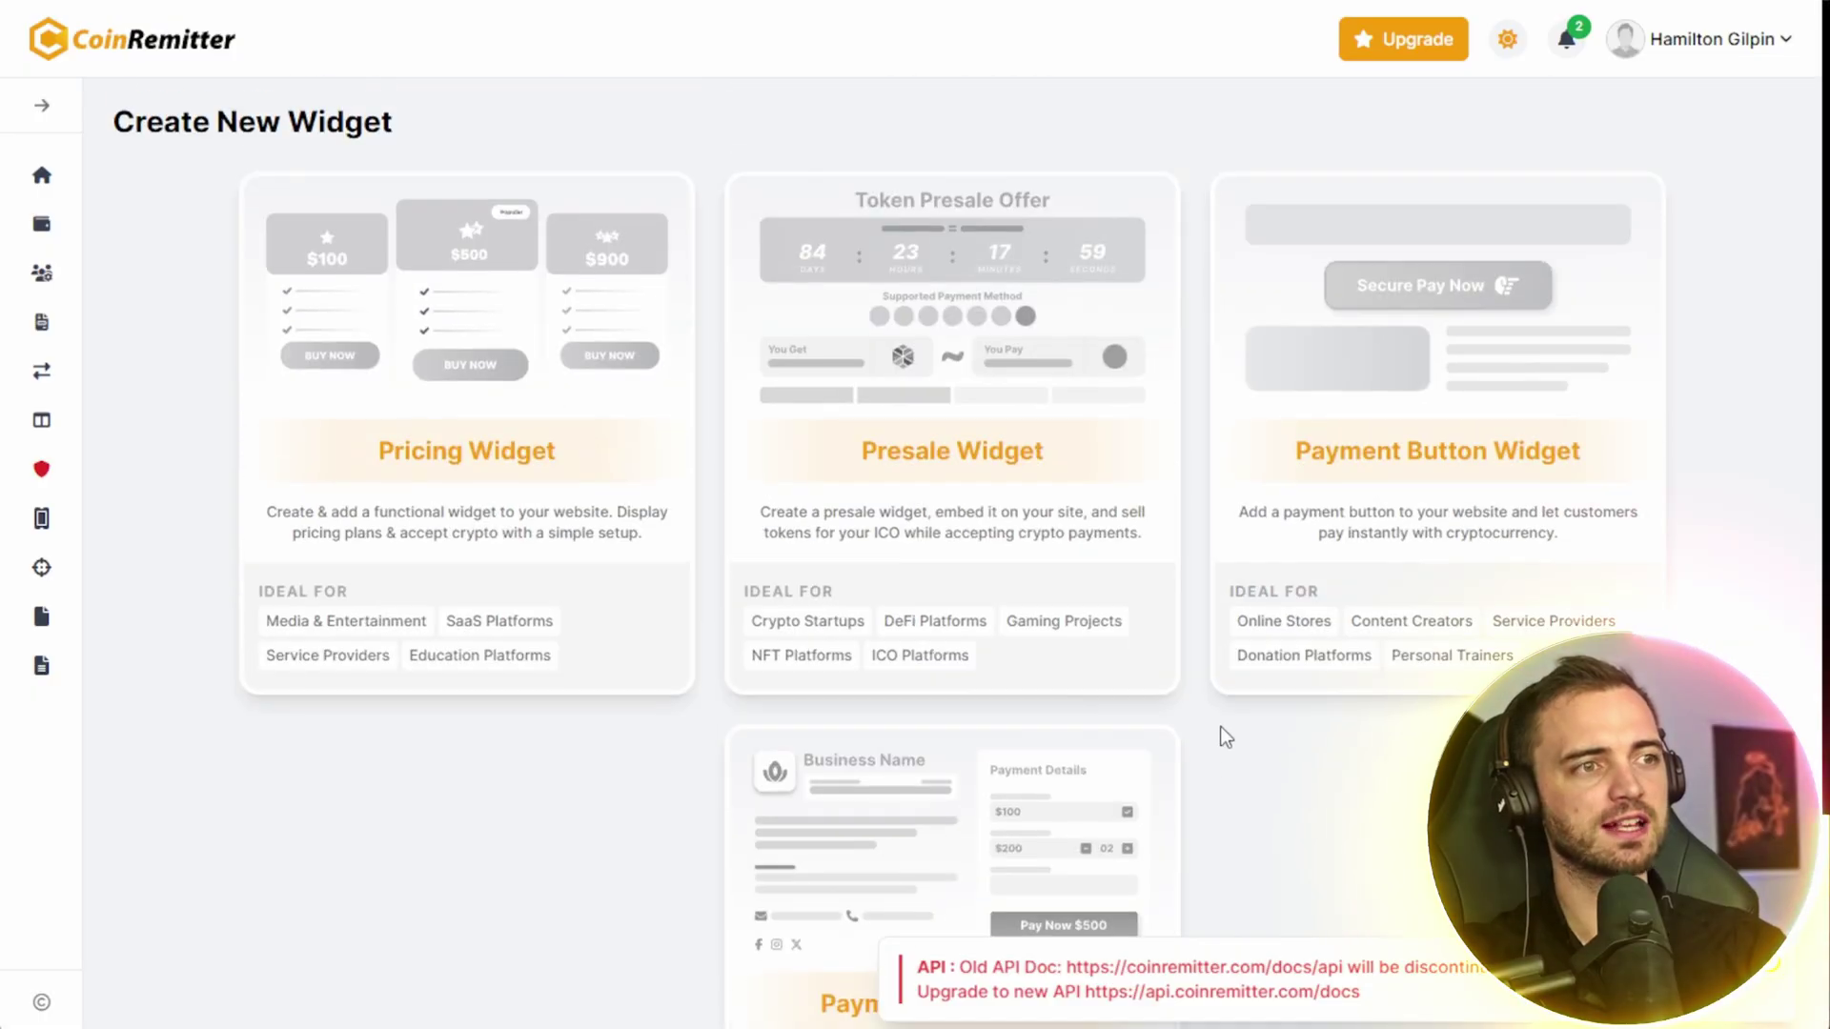
- Start a Presale widget with token name and symbol TEST, linked to the TCN testwallet1 wallet
{"action": "left_click", "coordinate": [968, 455]}
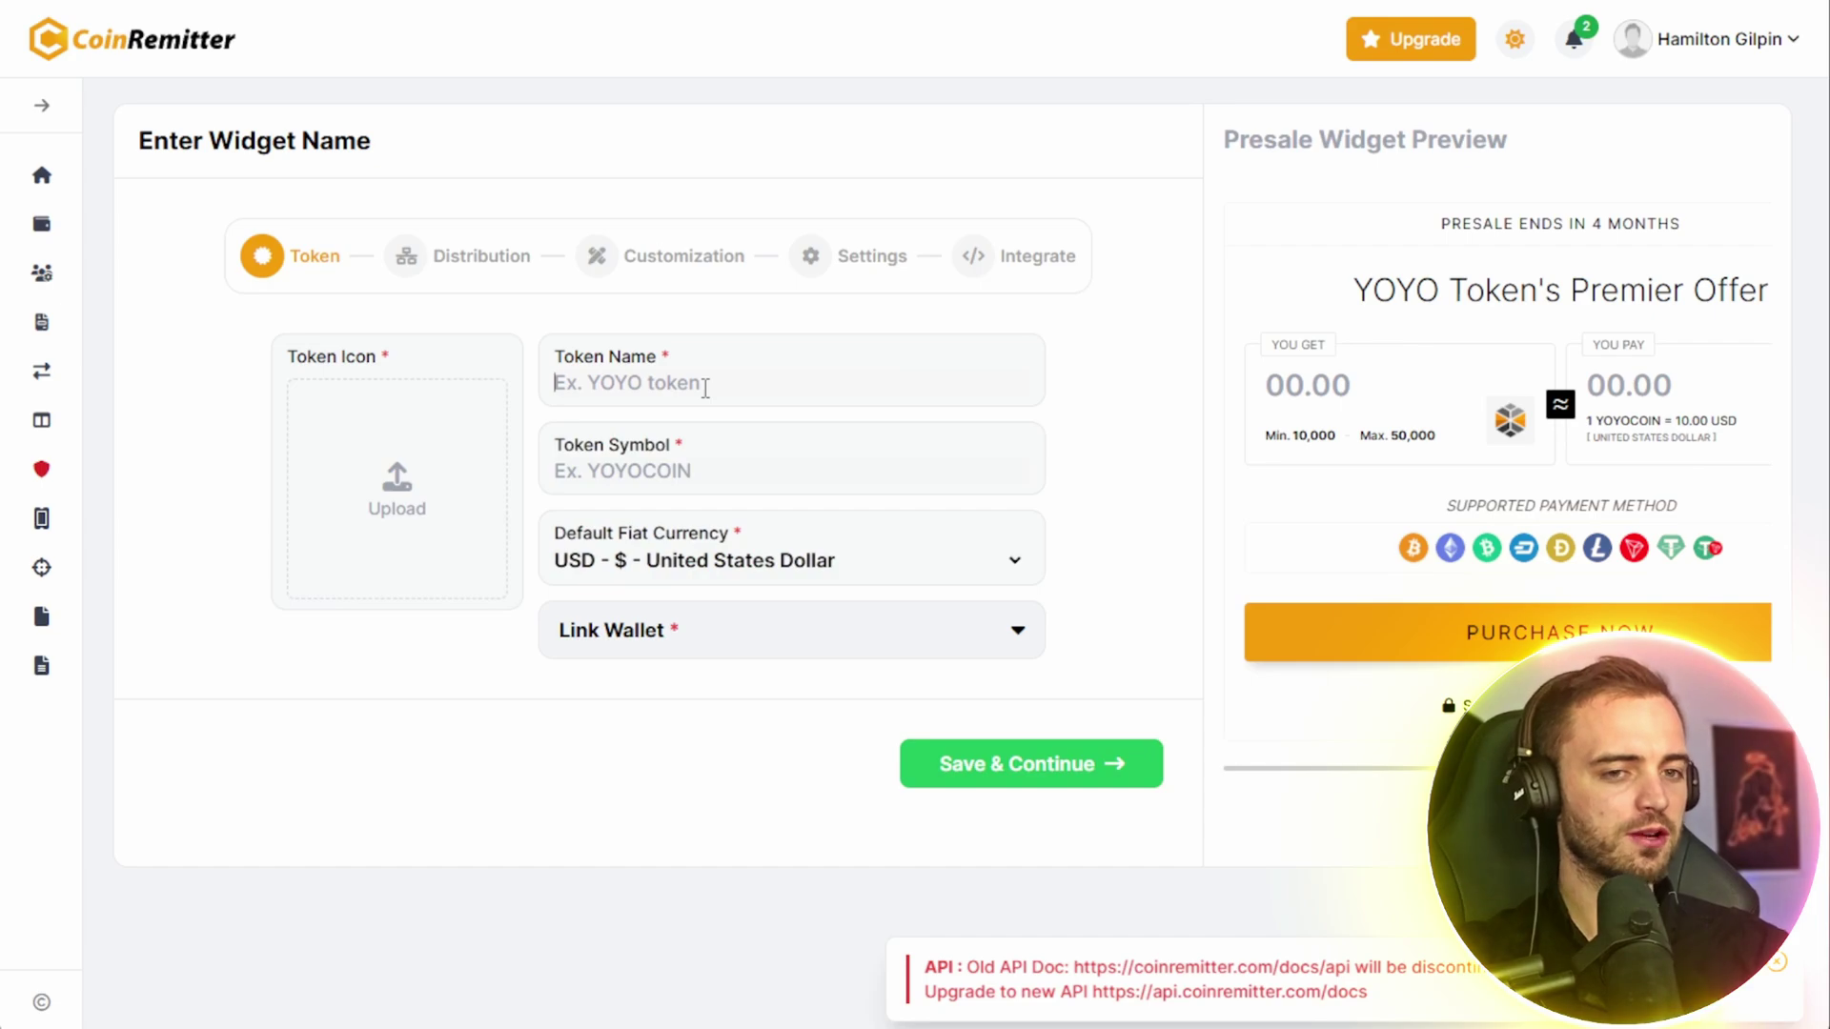
{"action": "type", "text": "TEST"}
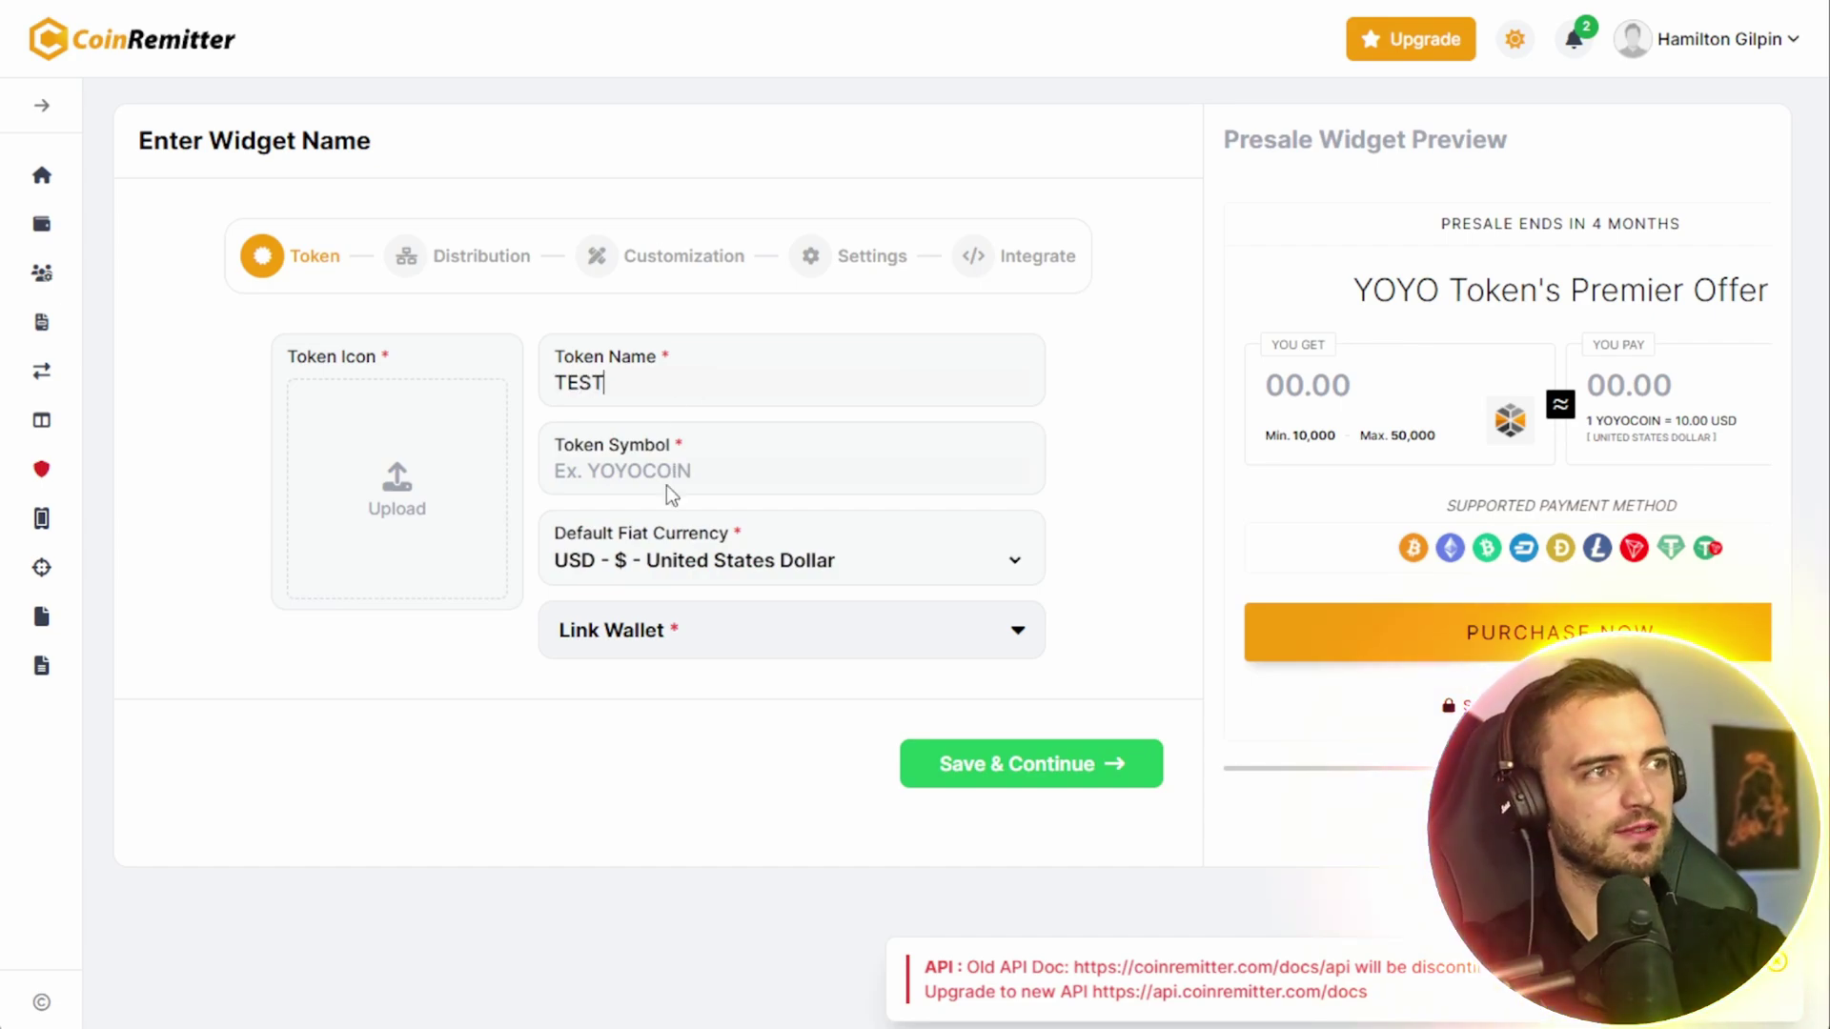
{"action": "left_click", "coordinate": [675, 474]}
{"action": "type", "text": "TEST"}
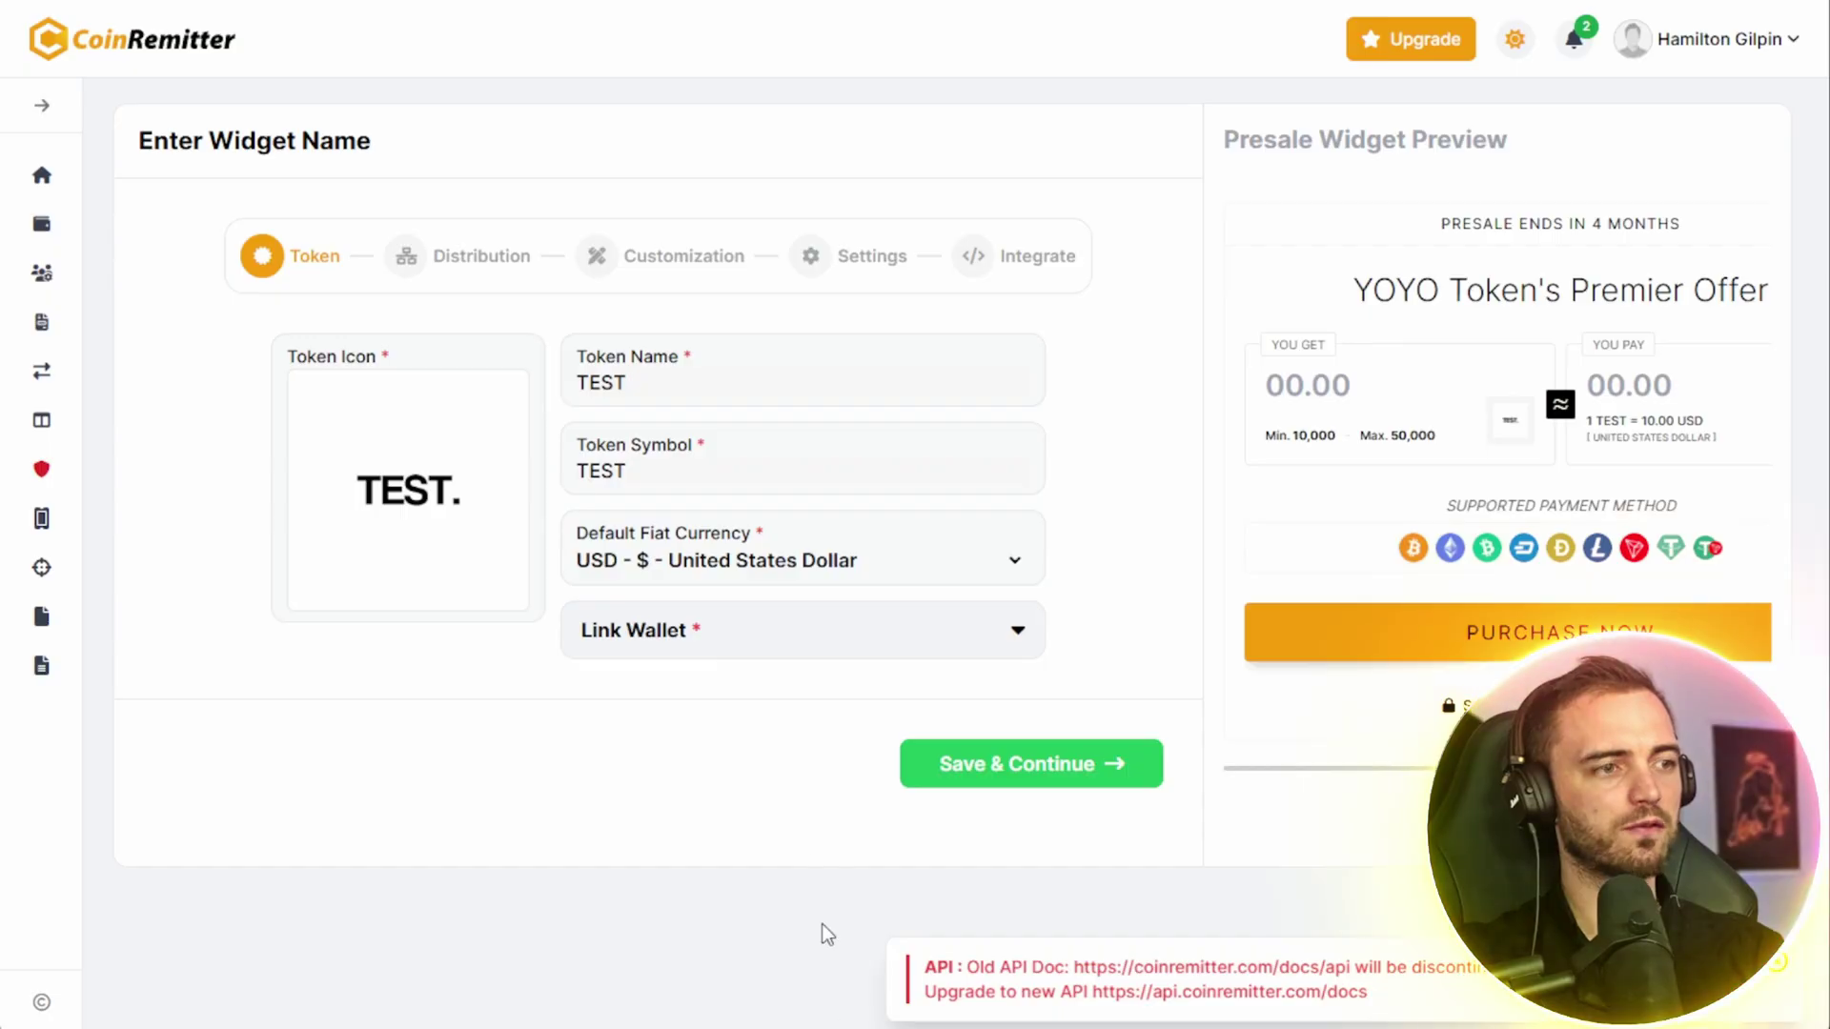
{"action": "left_click", "coordinate": [776, 646]}
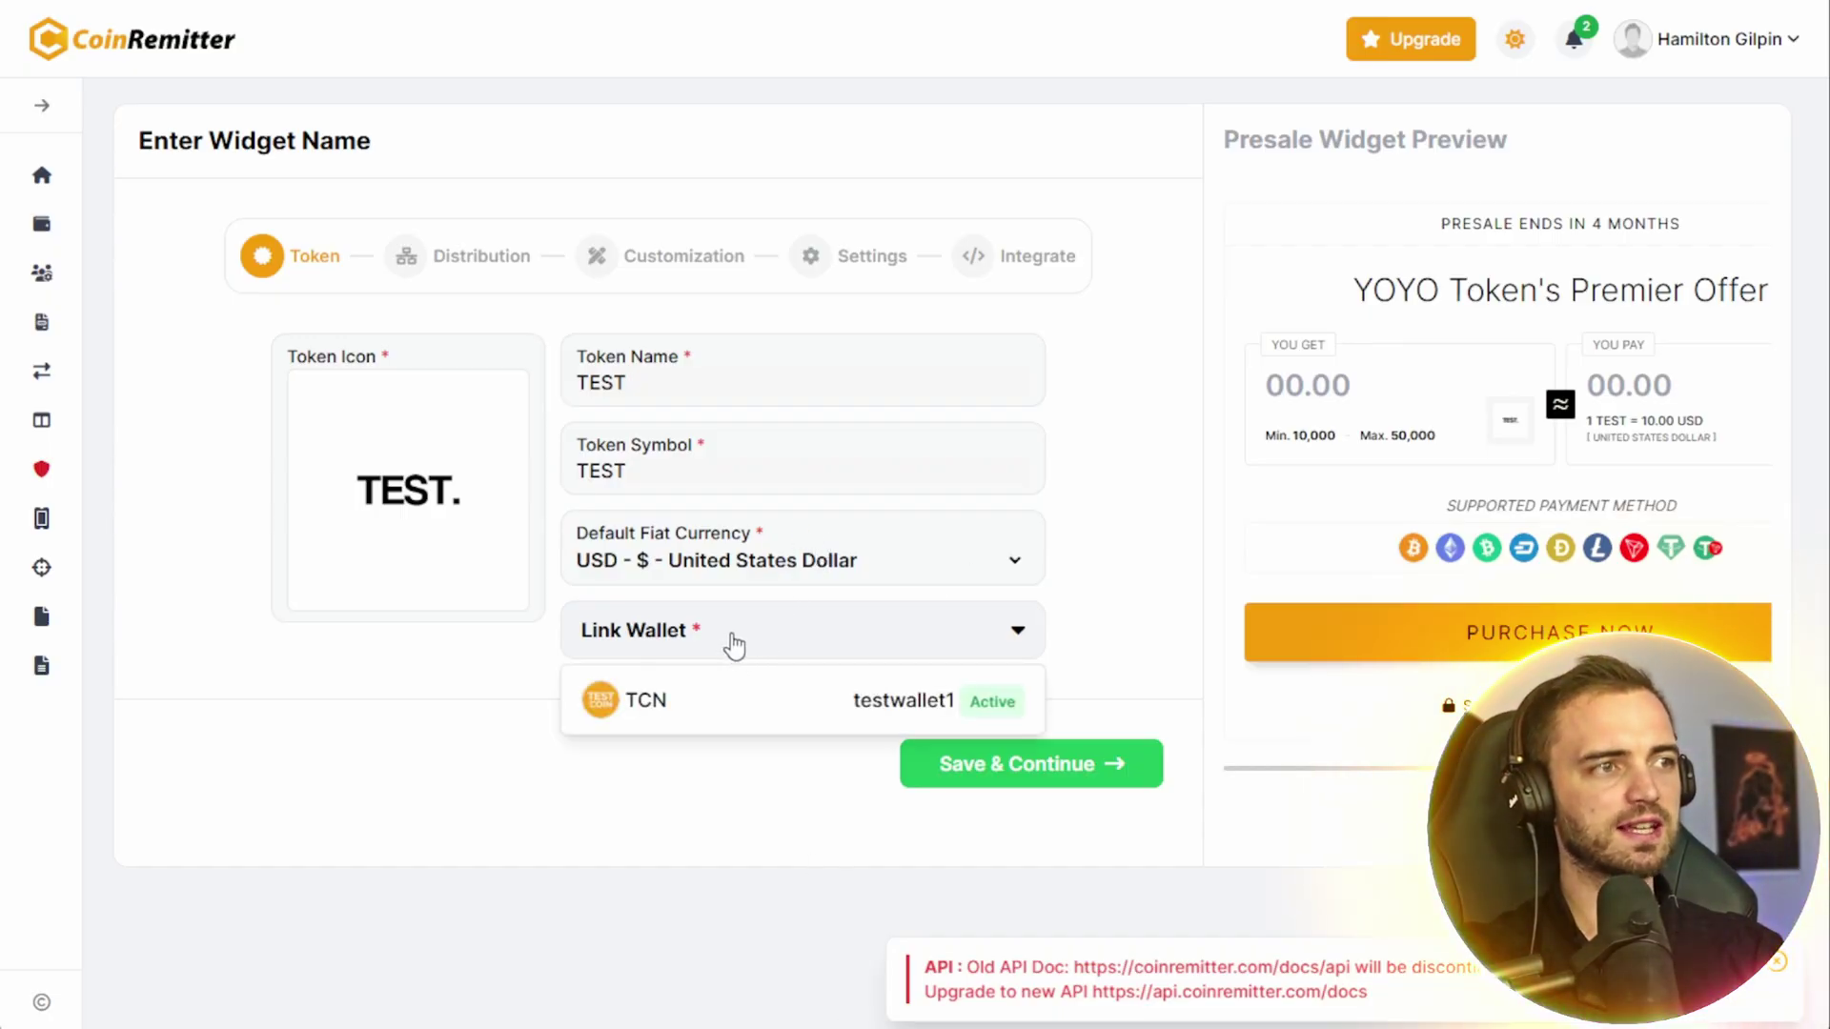
{"action": "left_click", "coordinate": [770, 710]}
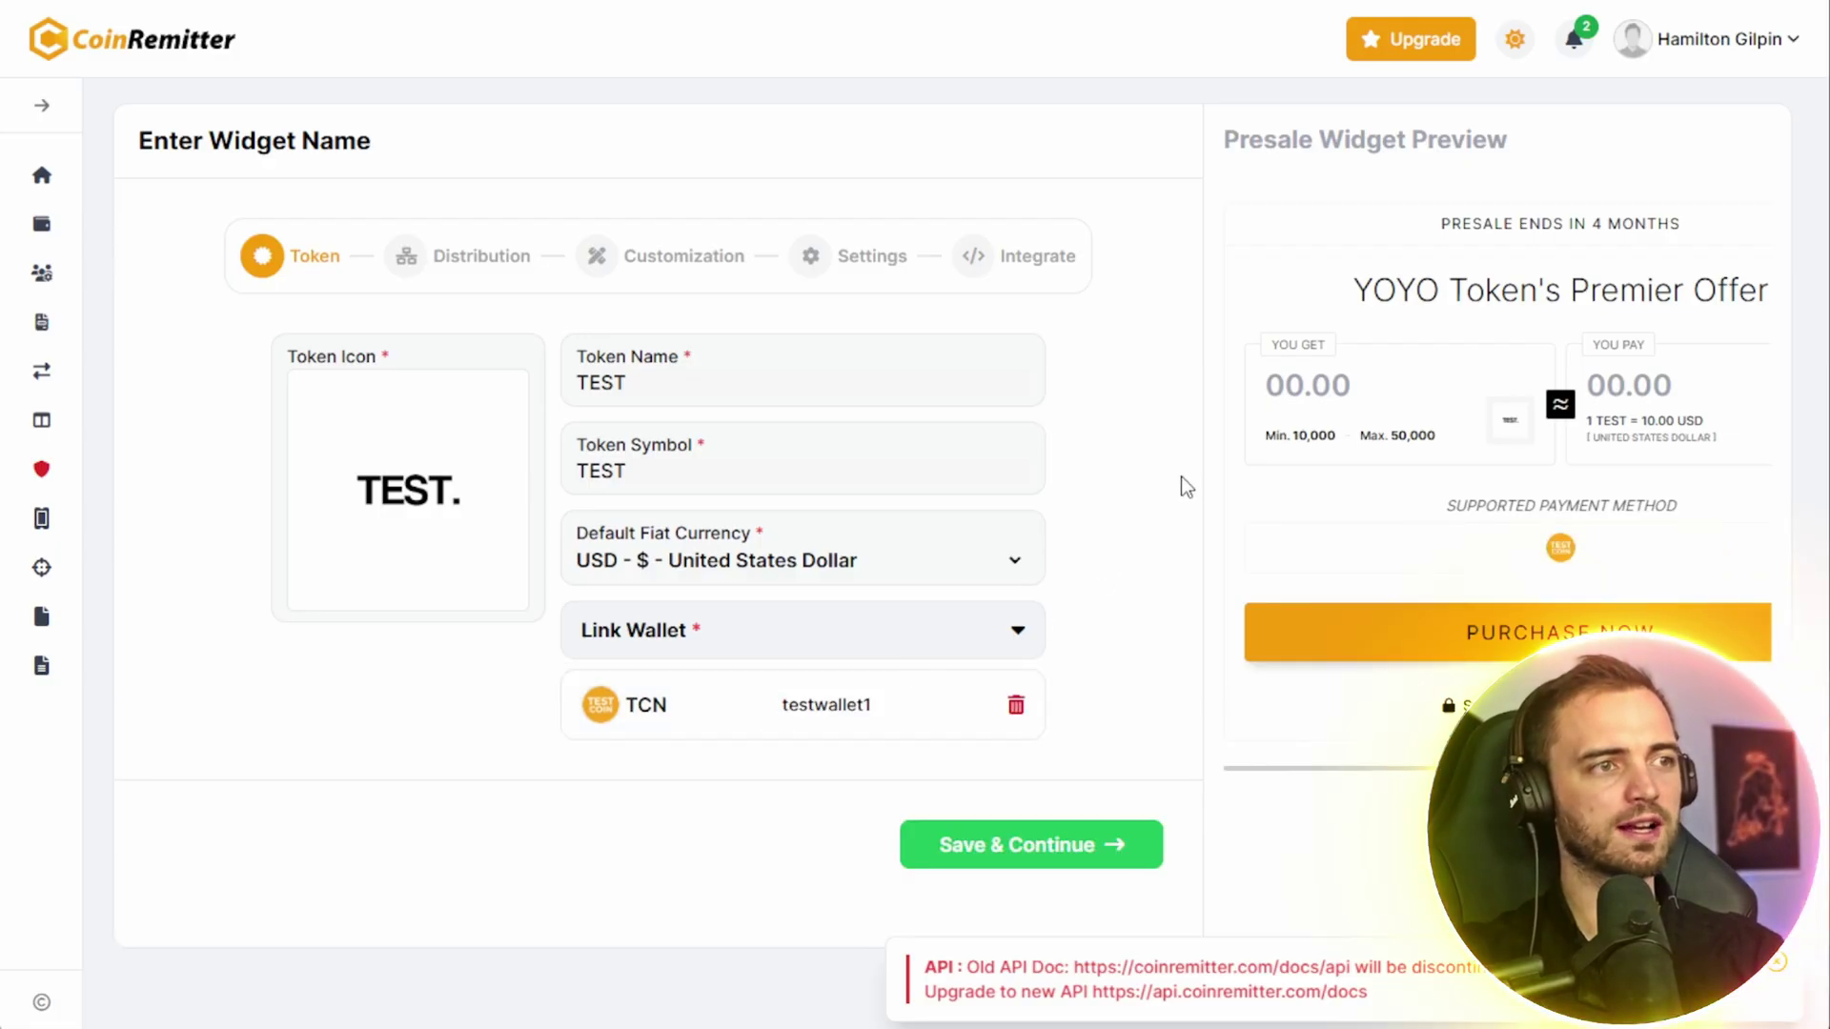
- Start a new wallet from the Wallets list and choose Test Coin as its coin
{"action": "left_click", "coordinate": [41, 225]}
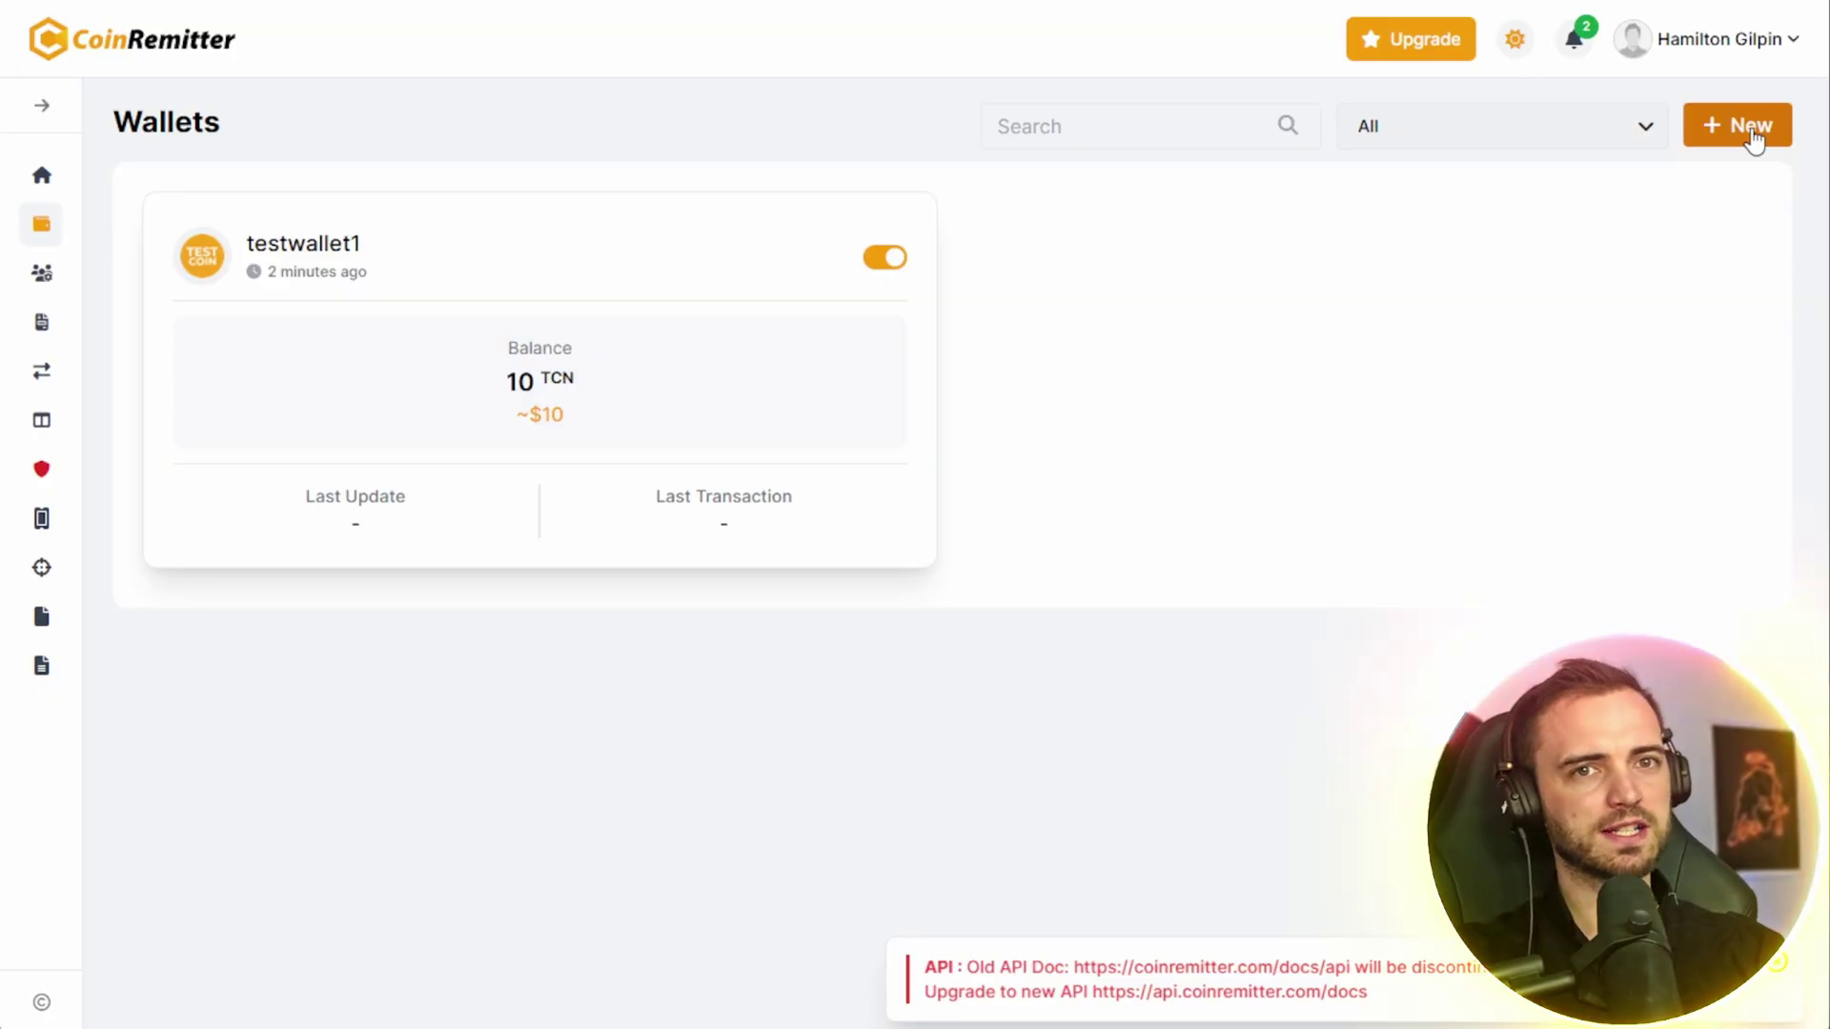
{"action": "left_click", "coordinate": [1752, 130]}
{"action": "left_click", "coordinate": [410, 283]}
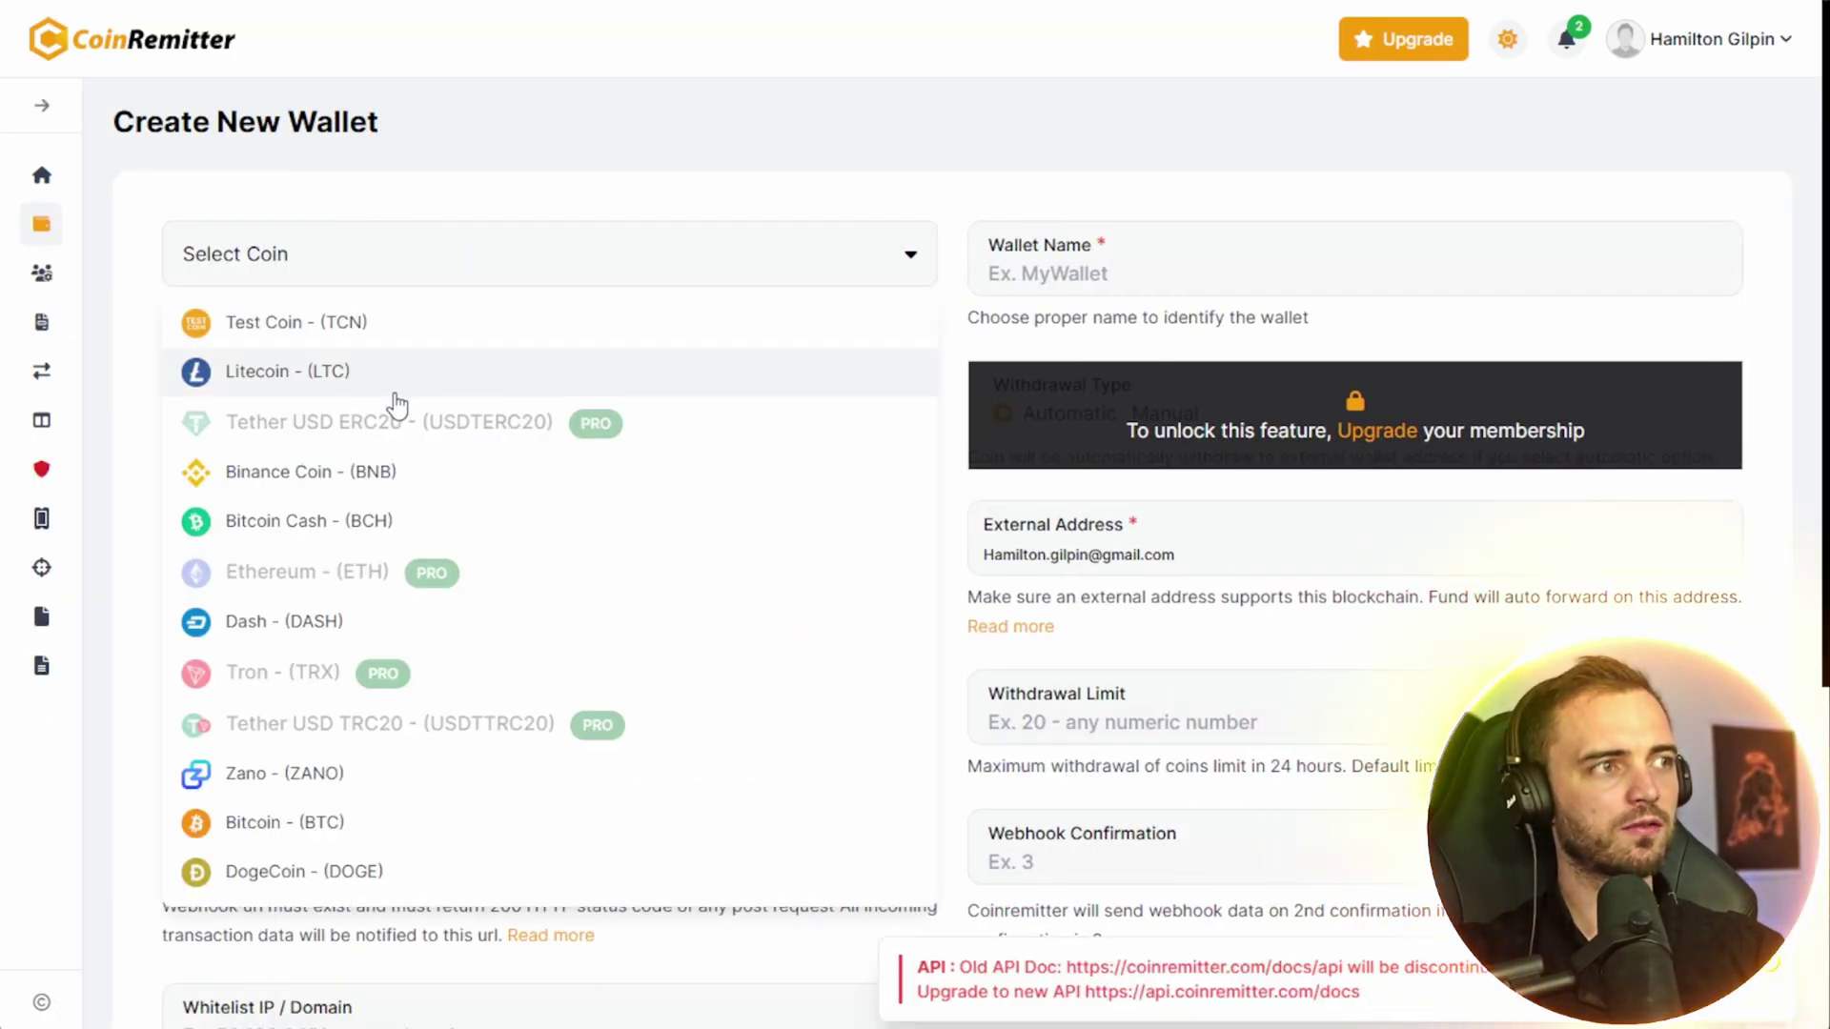
{"action": "left_click", "coordinate": [431, 333]}
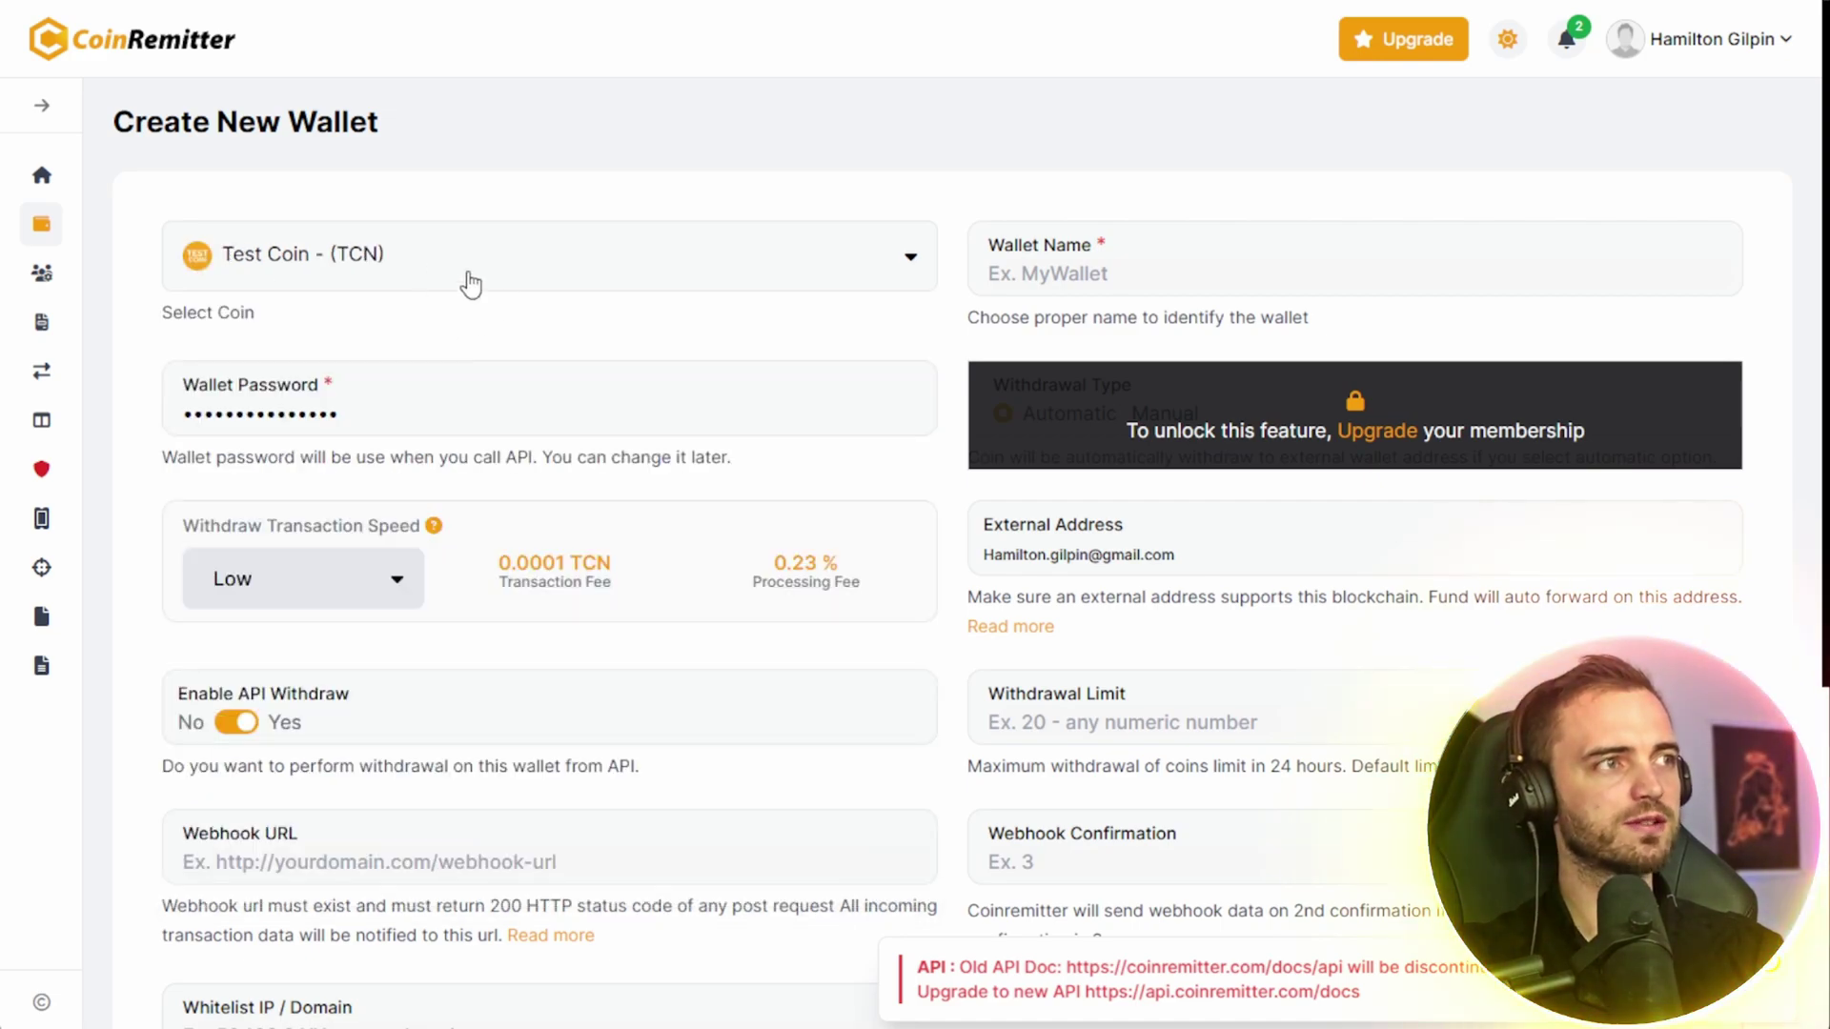
- Back on the presale Token step, show the wallets available under Link Wallet
{"action": "scroll", "coordinate": [481, 333], "scroll_direction": "down", "scroll_amount": 1}
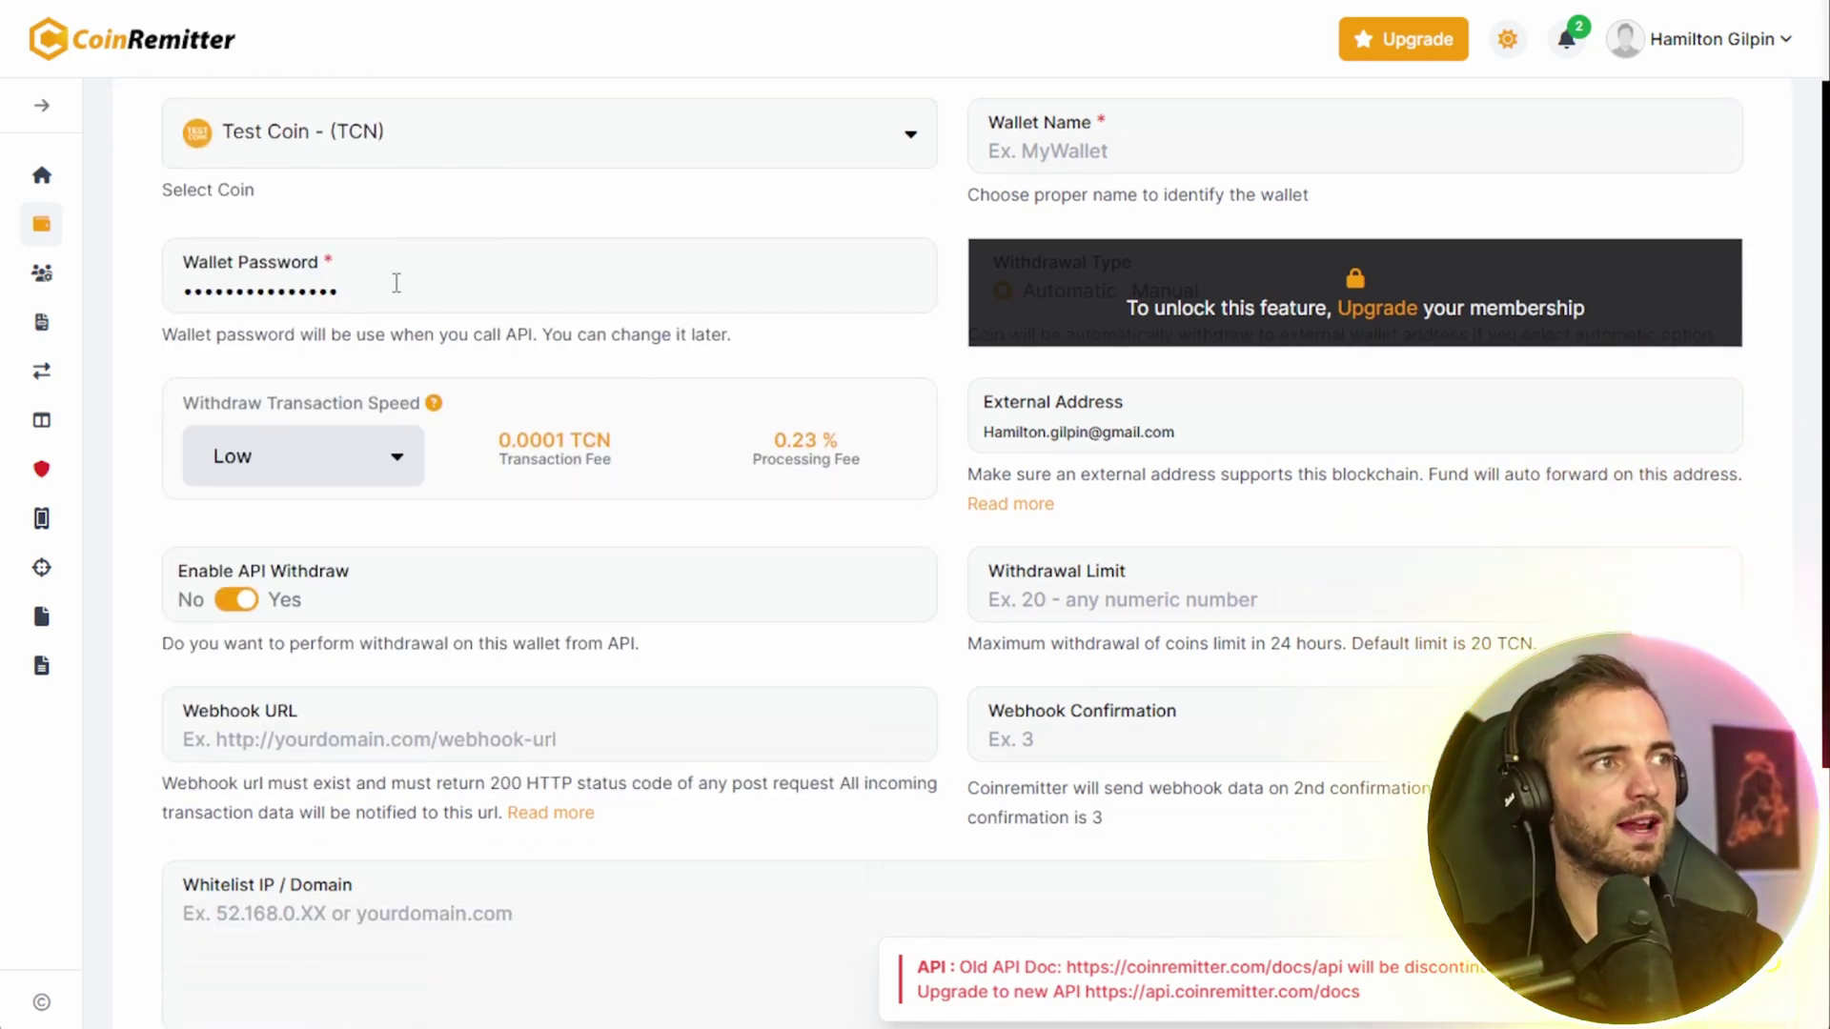
{"action": "scroll", "coordinate": [604, 415], "scroll_direction": "up", "scroll_amount": 1}
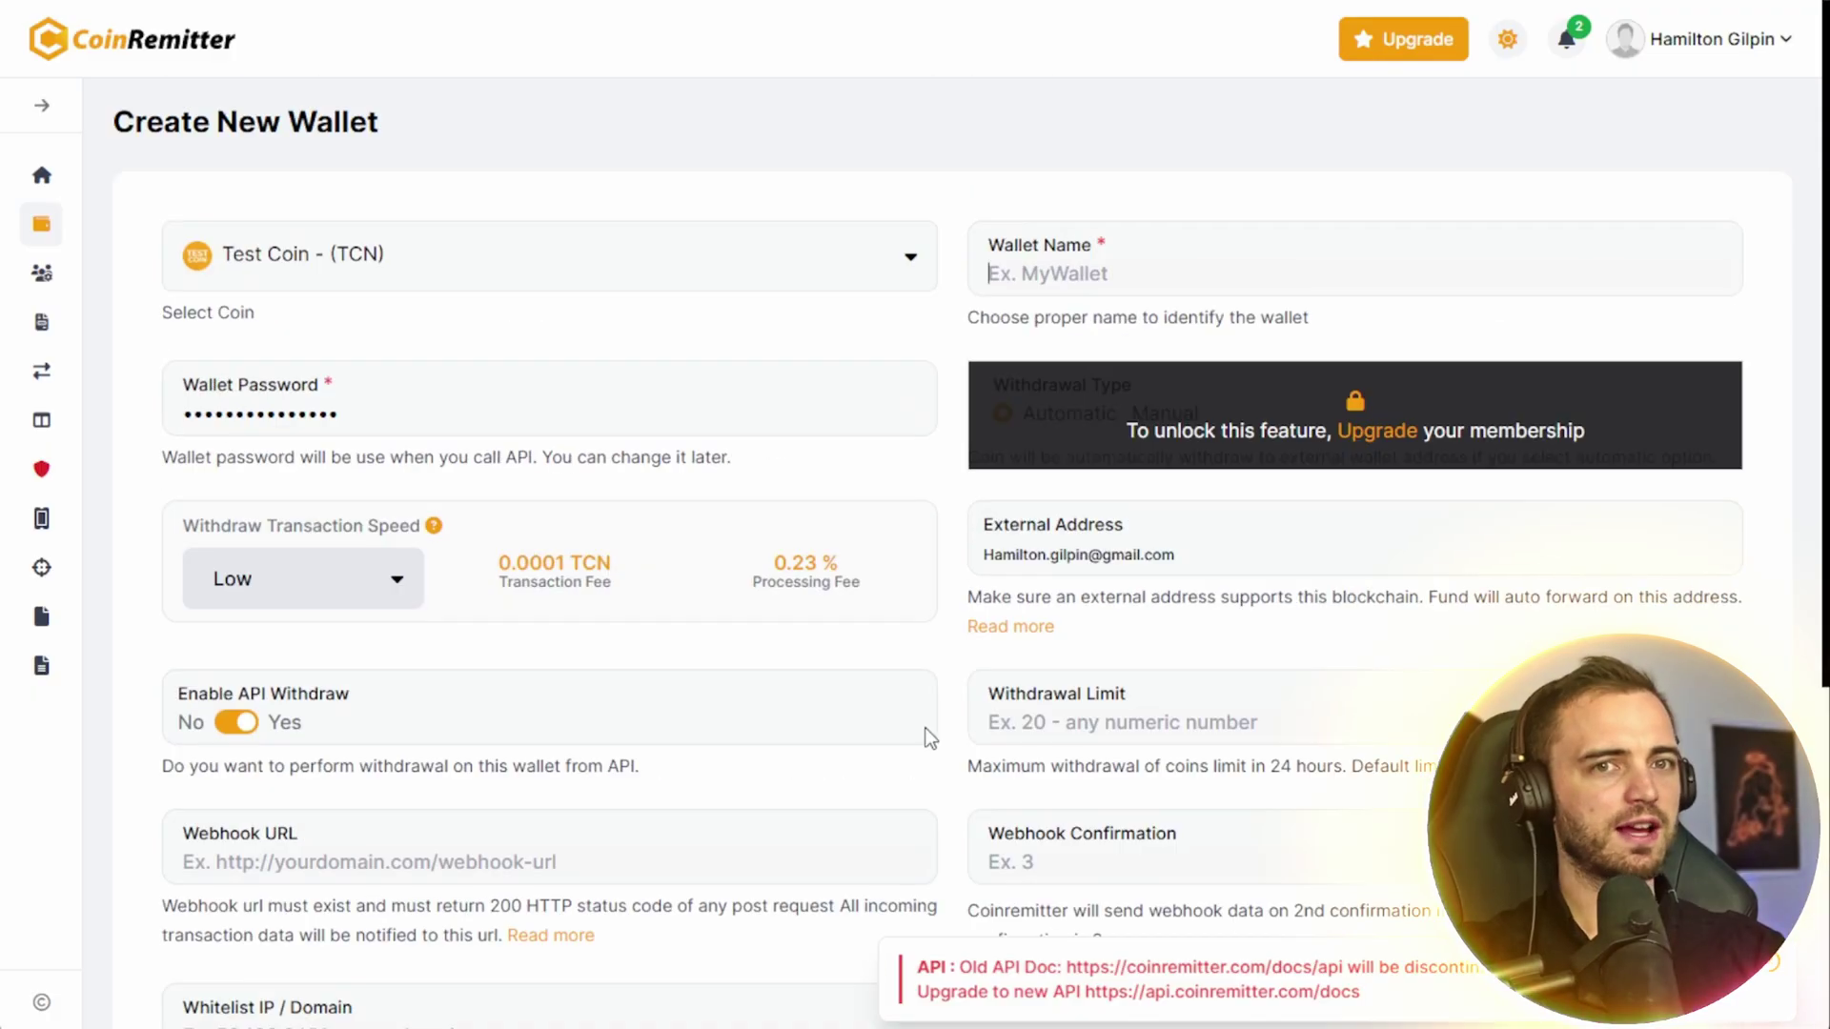
{"action": "scroll", "coordinate": [939, 729], "scroll_direction": "down", "scroll_amount": 4}
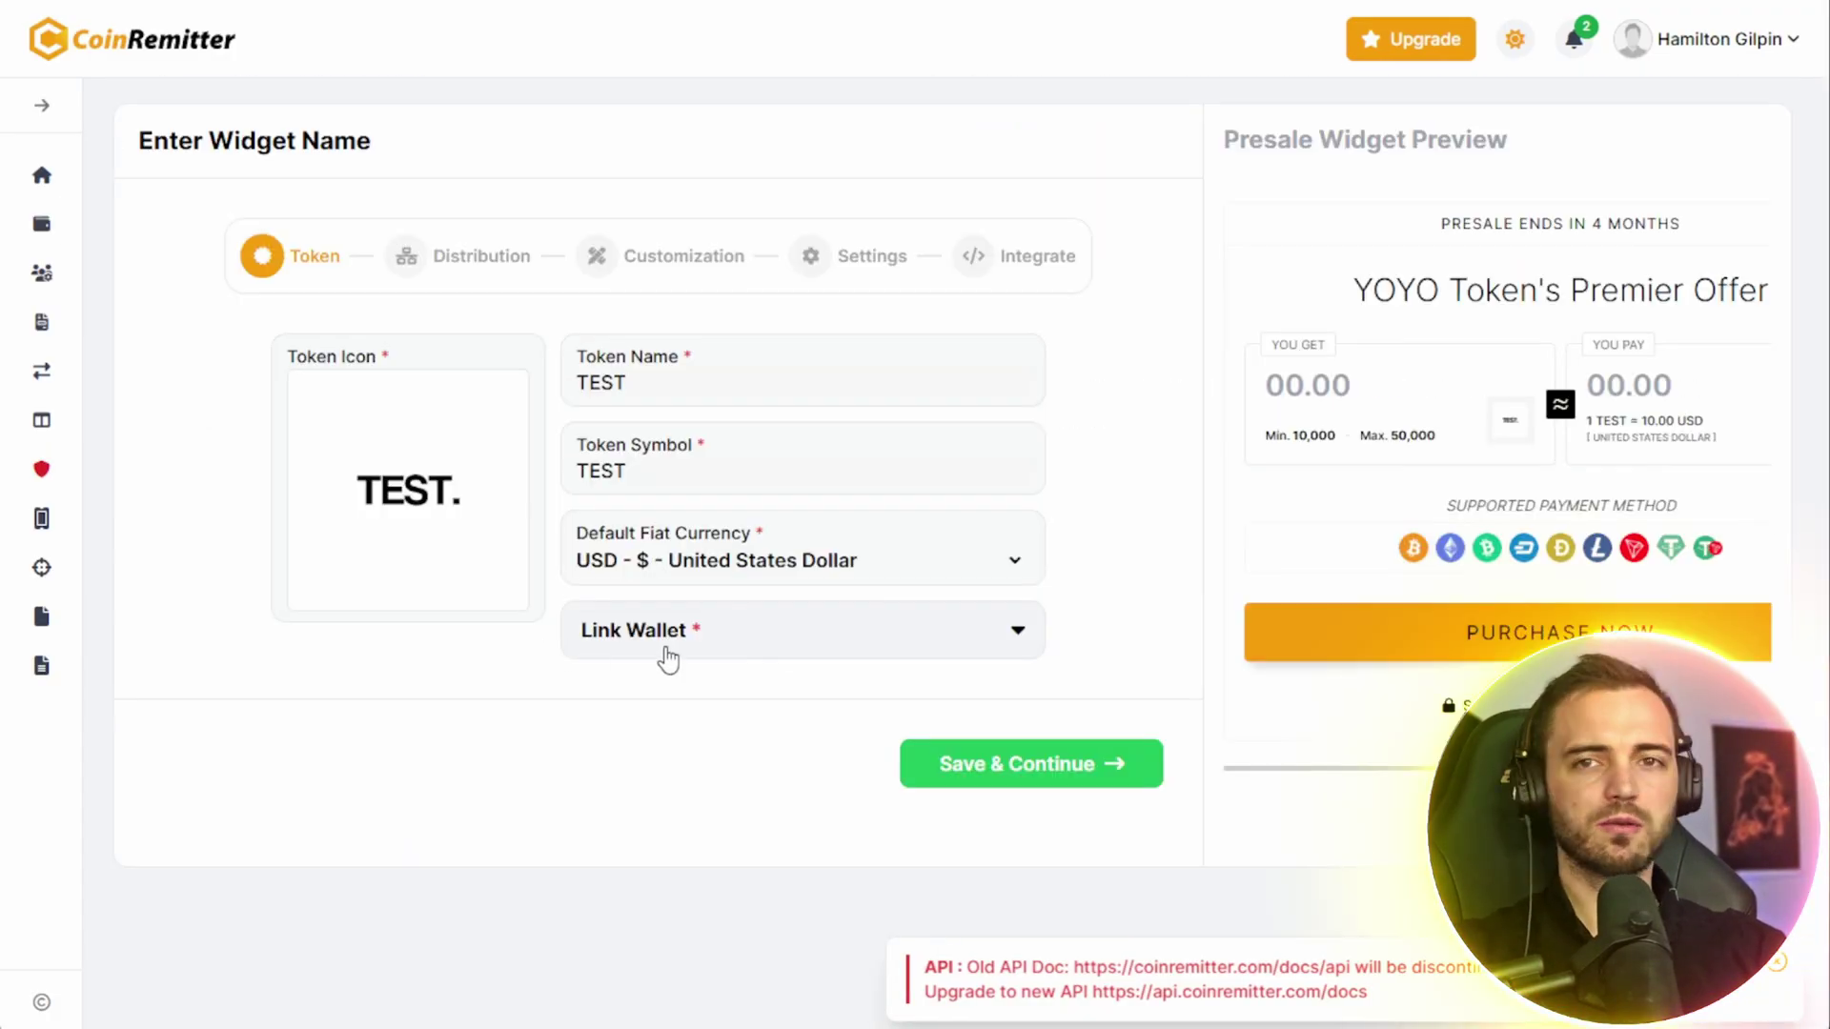
{"action": "left_click", "coordinate": [672, 644]}
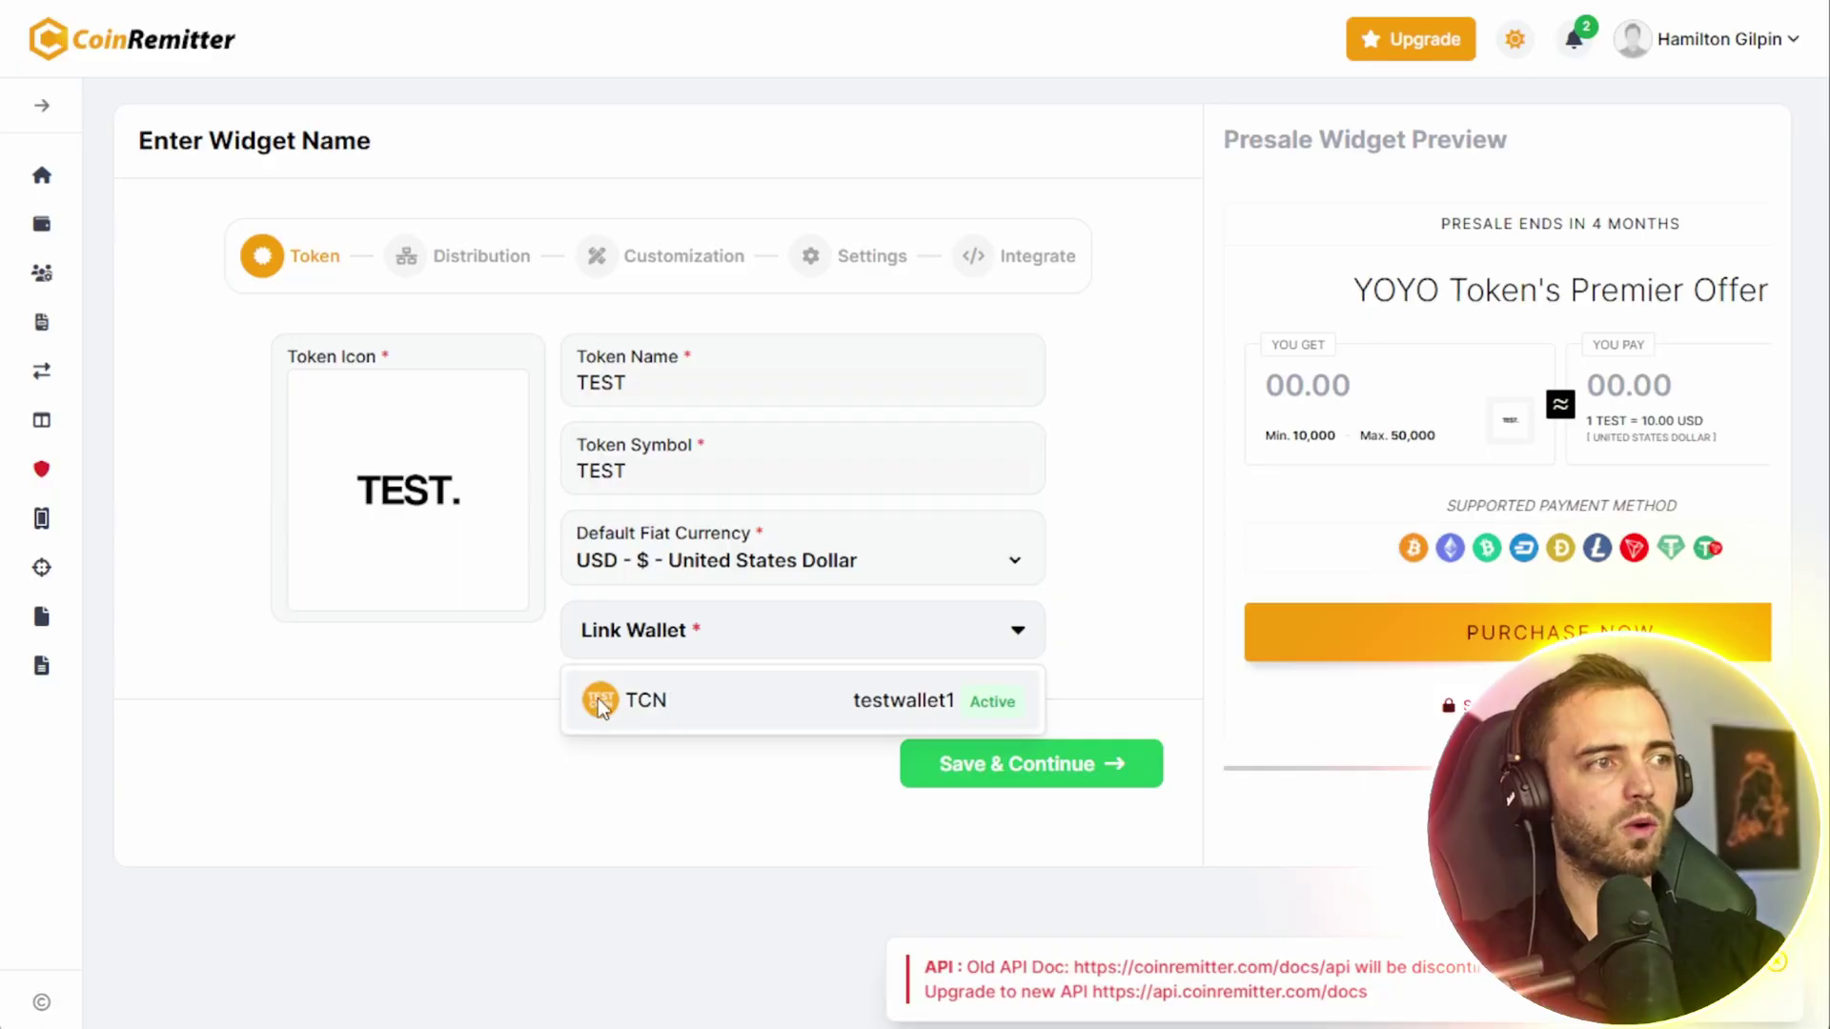
- Link TCN testwallet1, rename the widget TESTPROJECT, and save to reach the Distribution step
{"action": "left_click", "coordinate": [791, 709]}
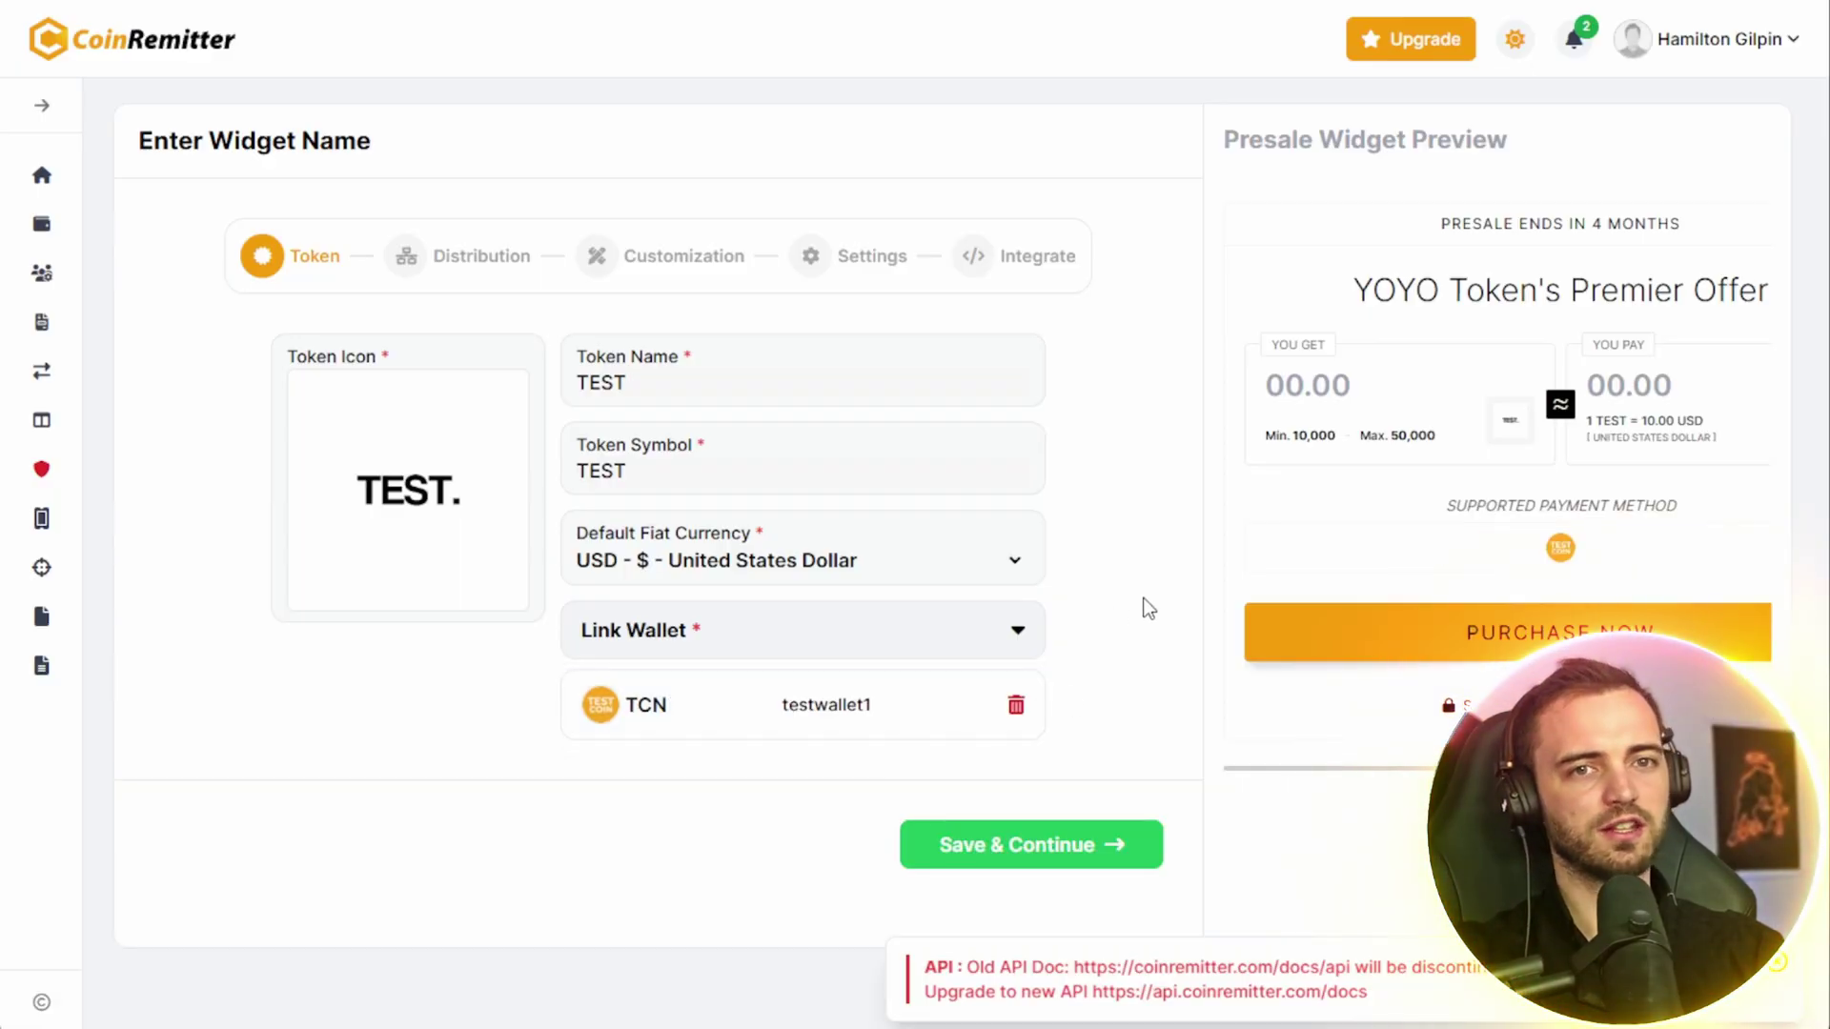
{"action": "left_click", "coordinate": [318, 143]}
{"action": "key", "text": "ctrl+a"}
{"action": "key", "text": "BackSpace"}
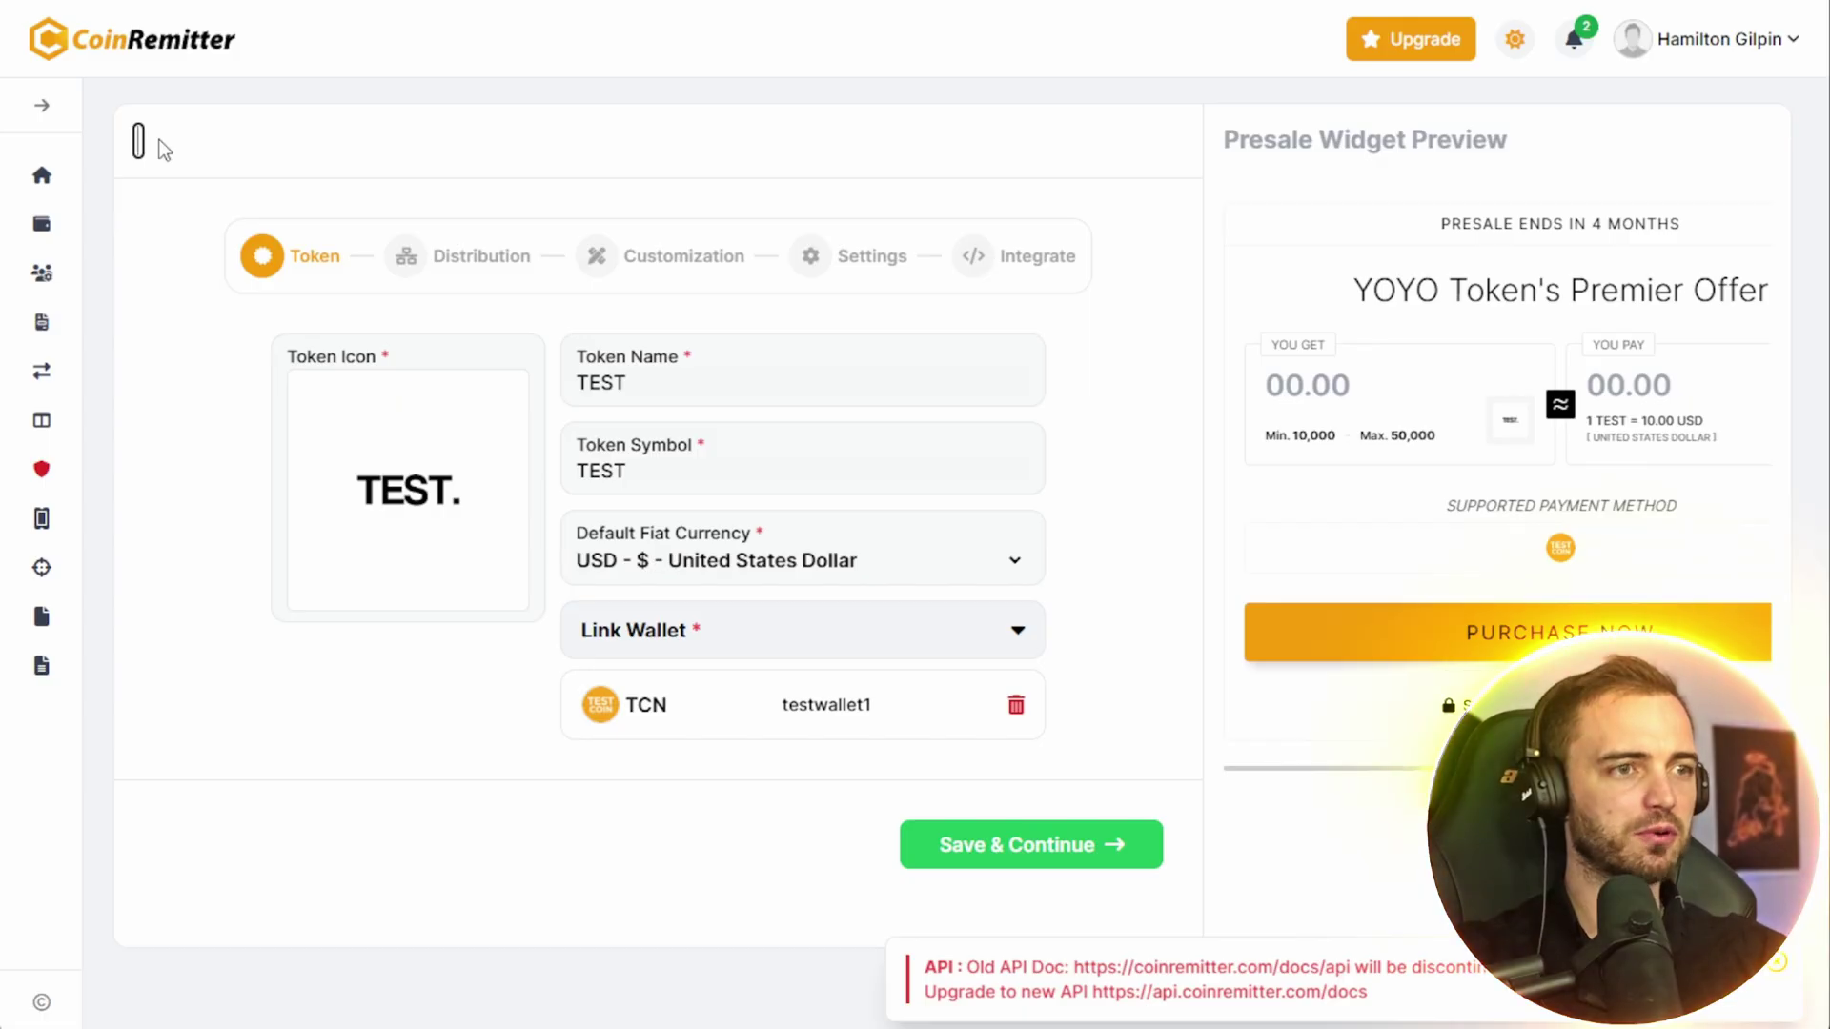
{"action": "type", "text": "TESTPROJECT"}
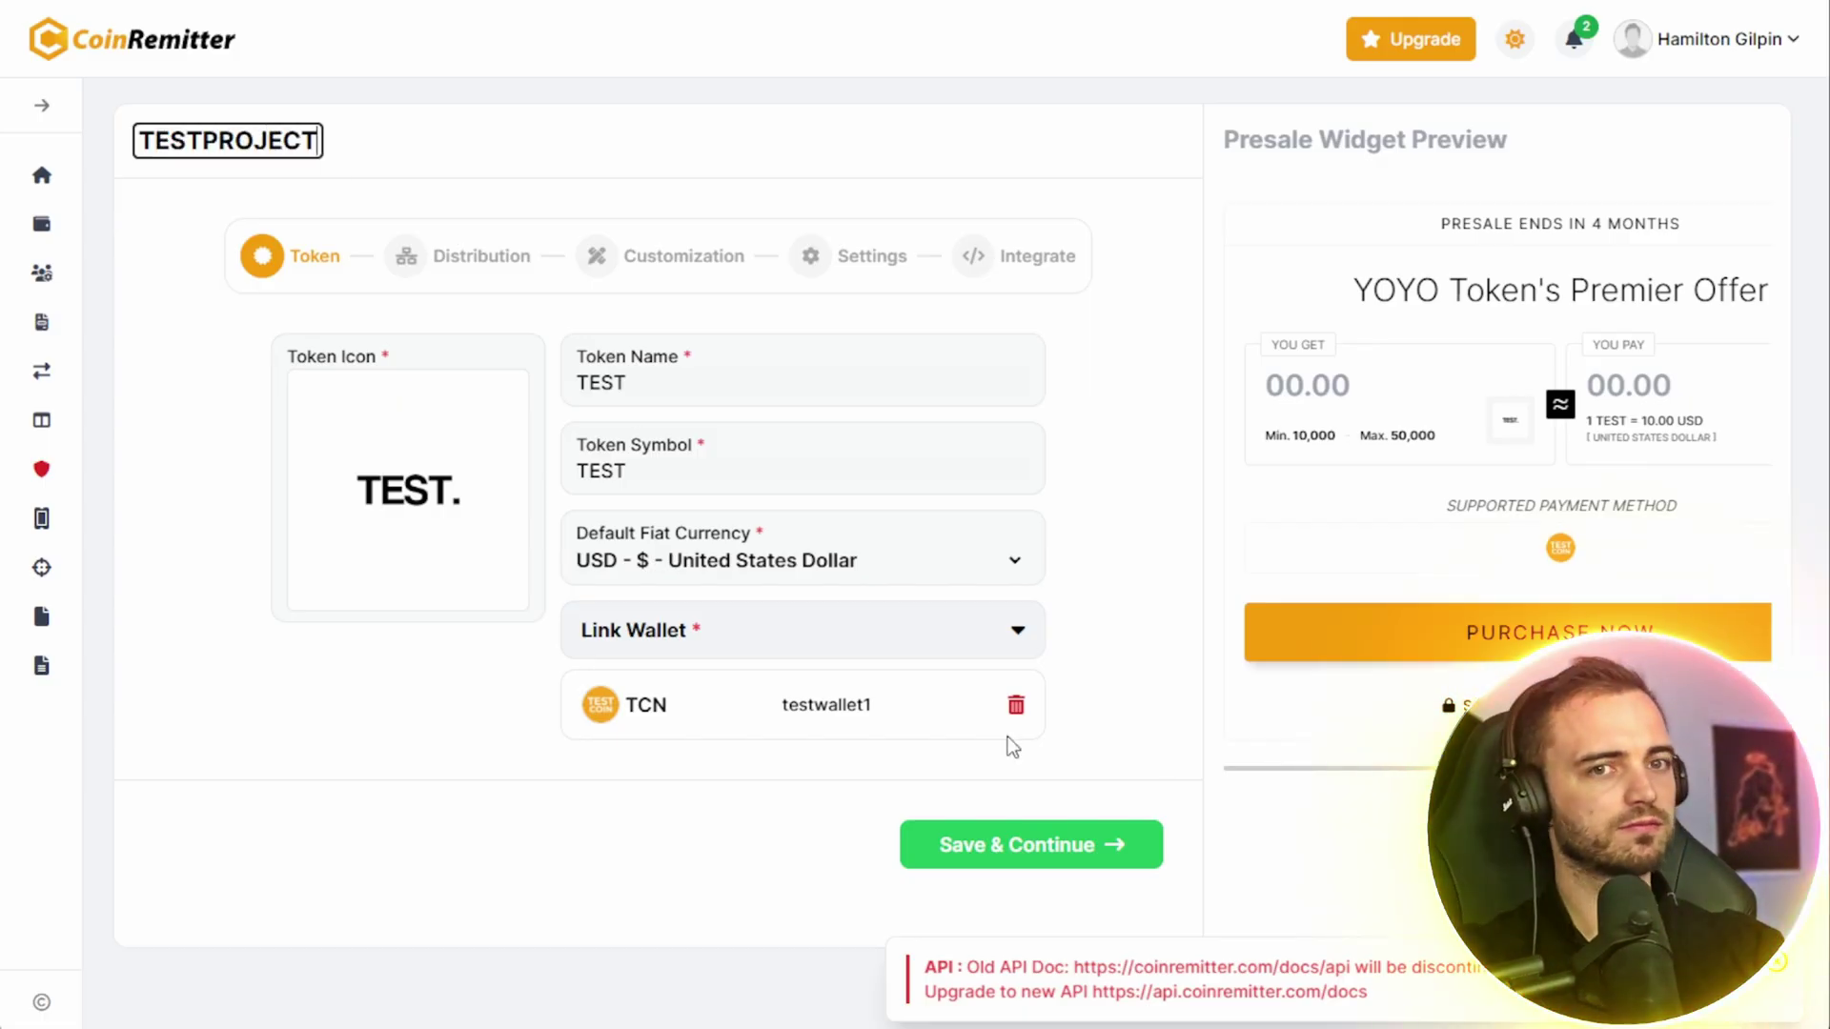
{"action": "left_click", "coordinate": [956, 845]}
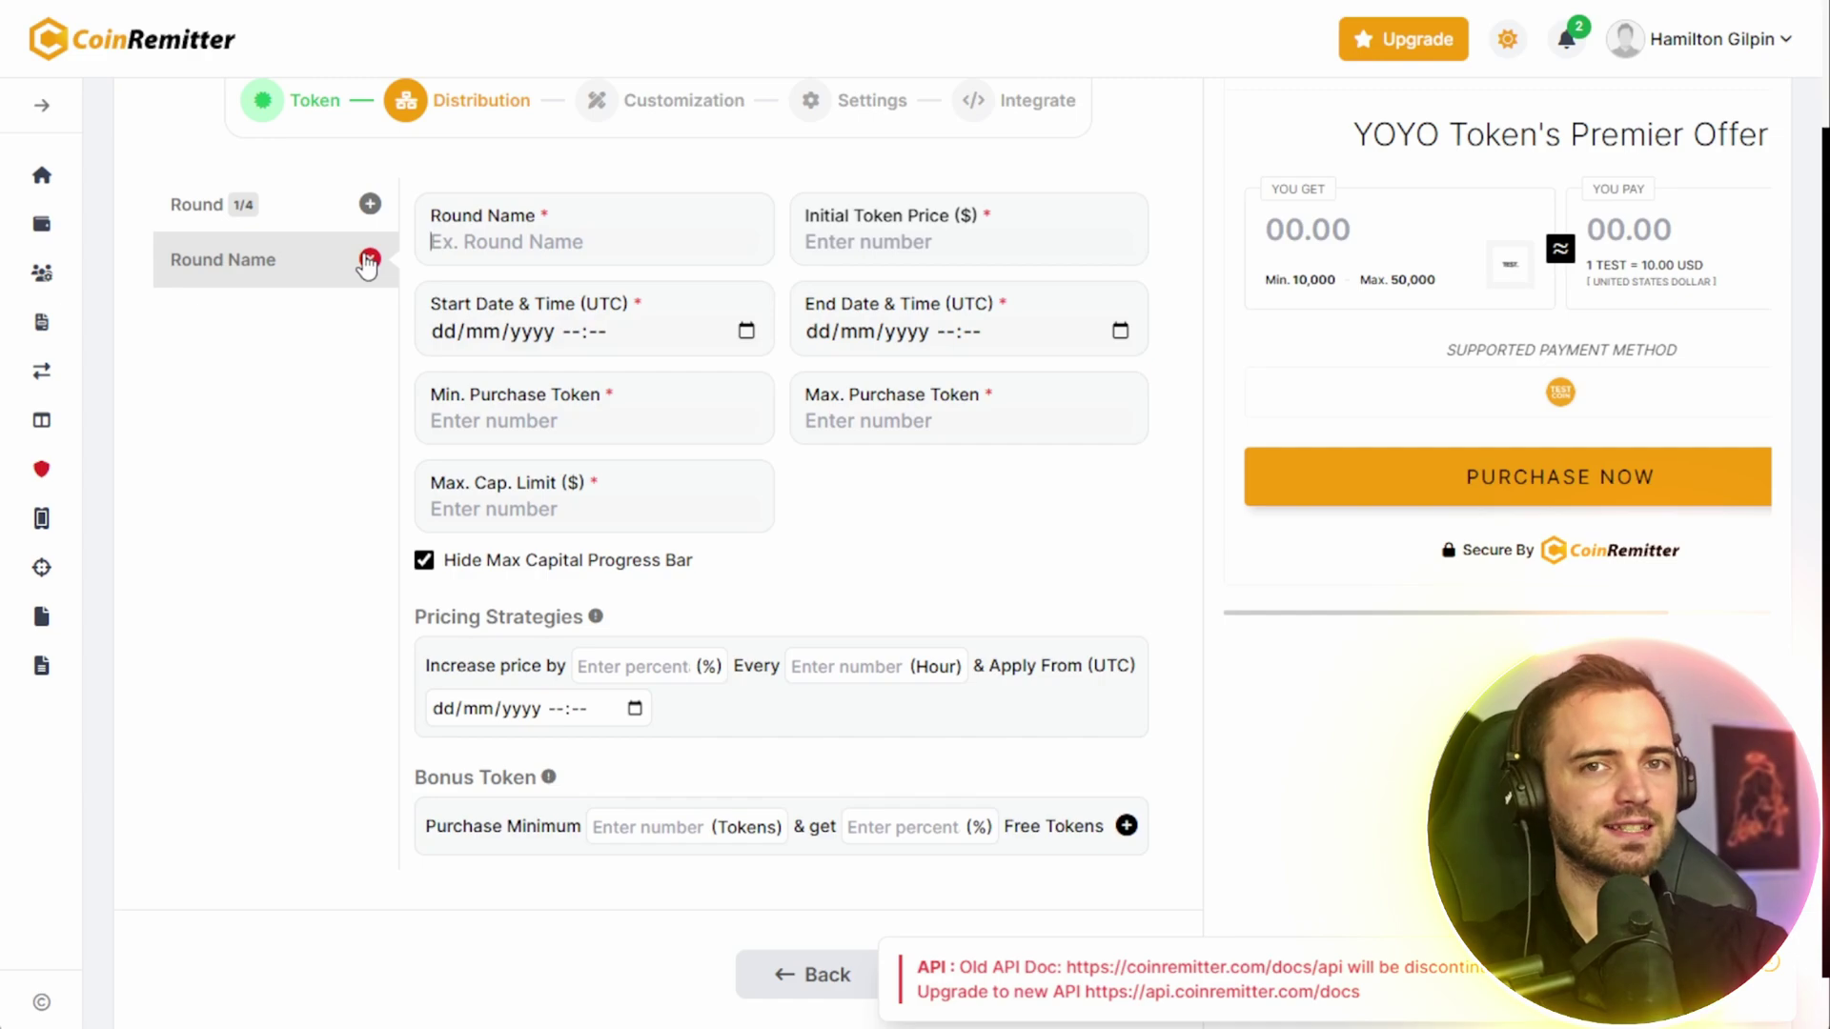
- Name the first round Stage at $0.01 per token, running 06/11/2025 to 27/11/2025
{"action": "left_click", "coordinate": [581, 243]}
{"action": "type", "text": "Stage"}
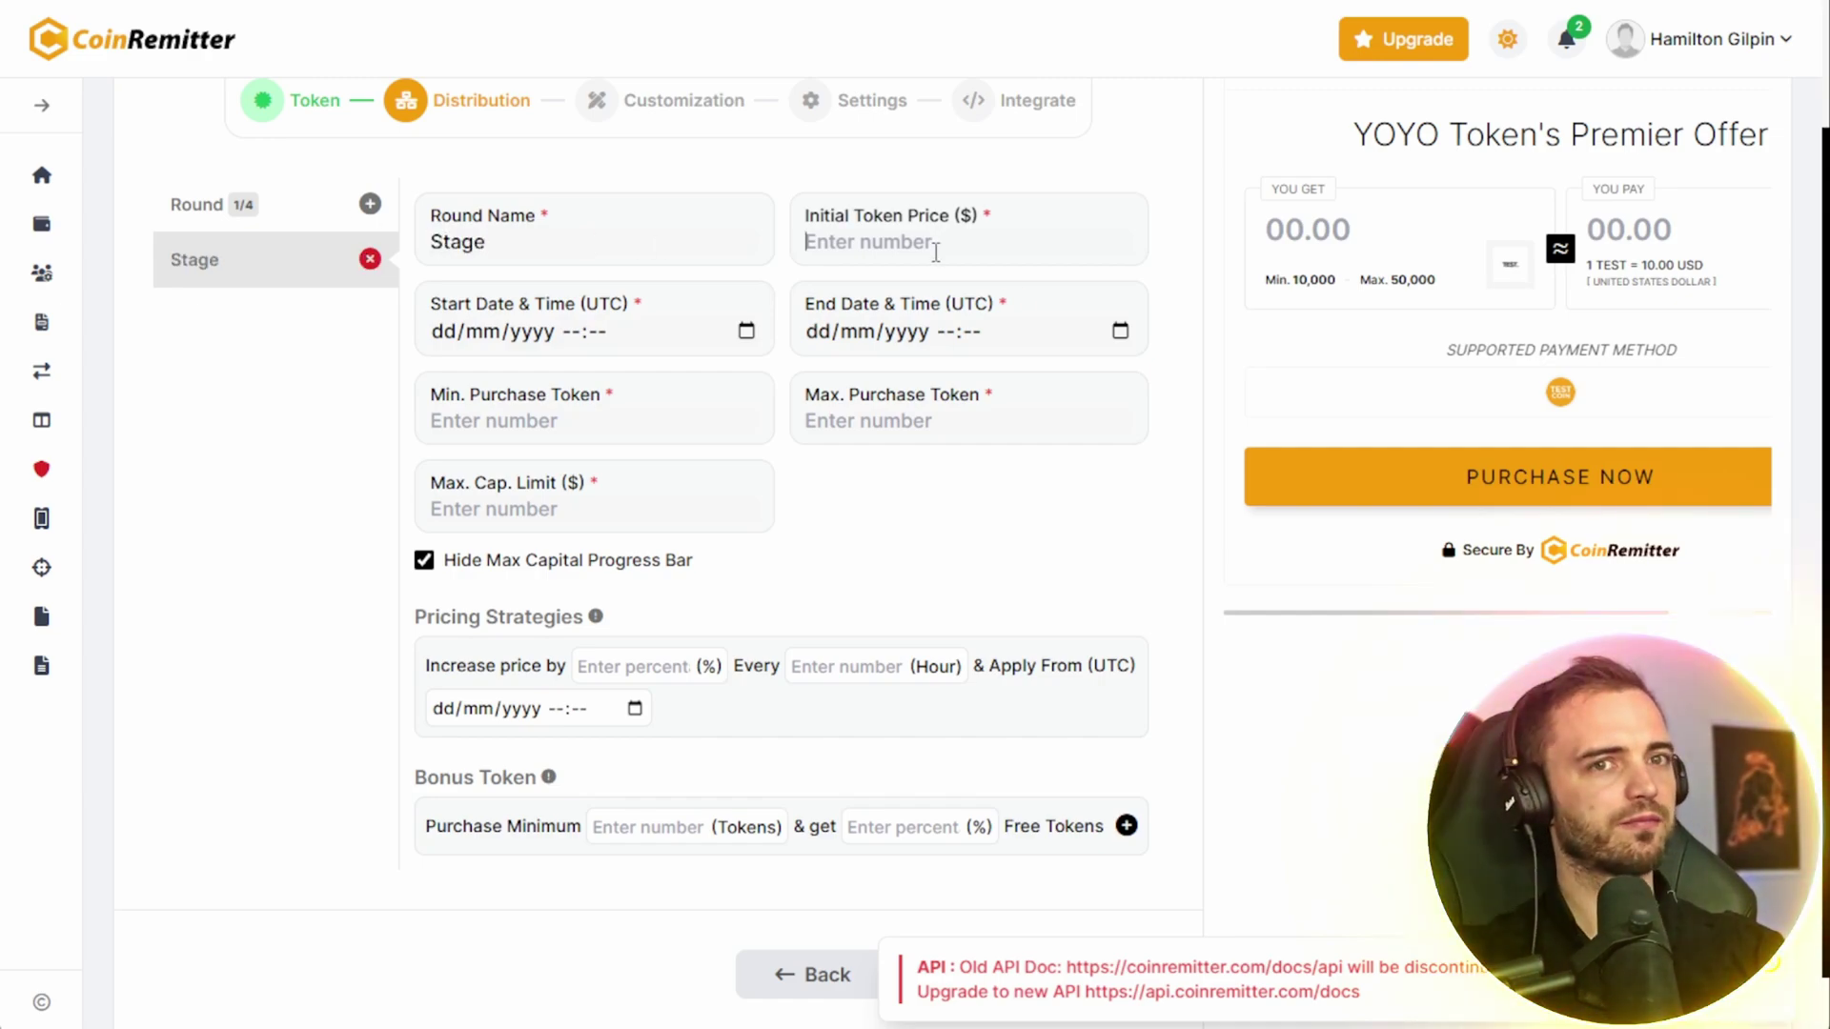
{"action": "left_click", "coordinate": [935, 251]}
{"action": "type", "text": "0.01"}
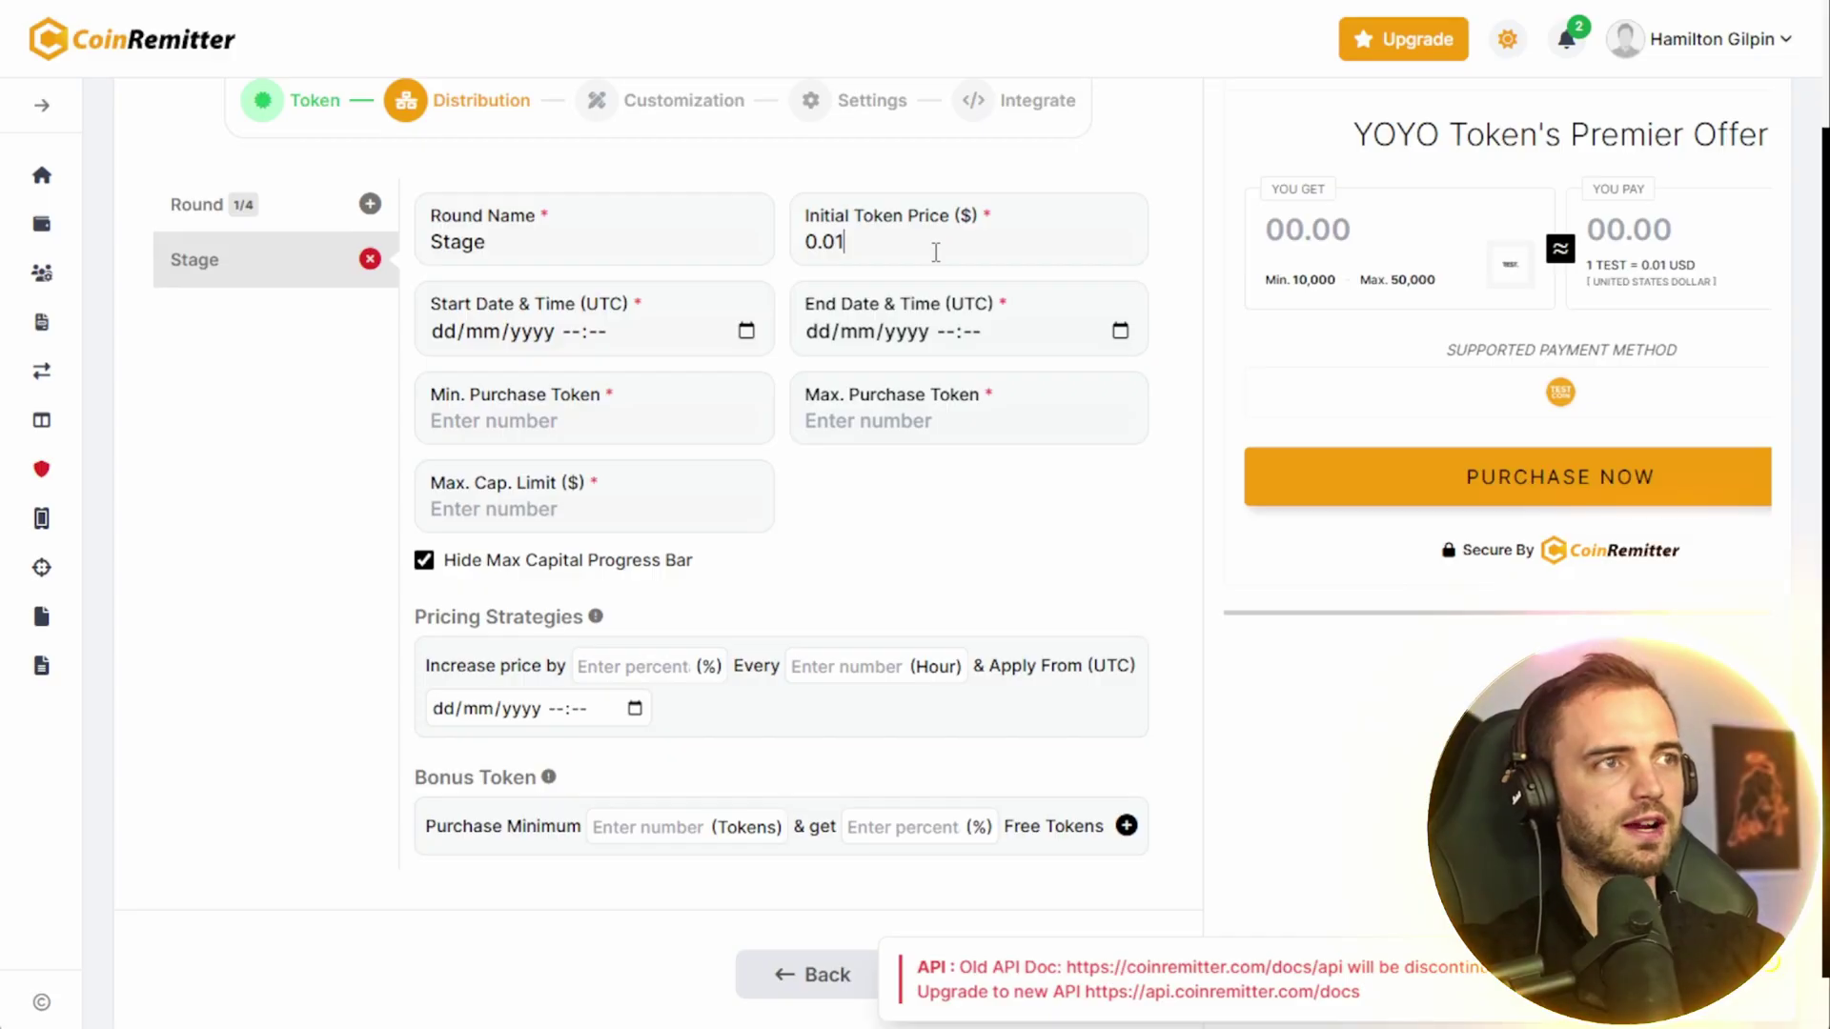
{"action": "left_click", "coordinate": [746, 330]}
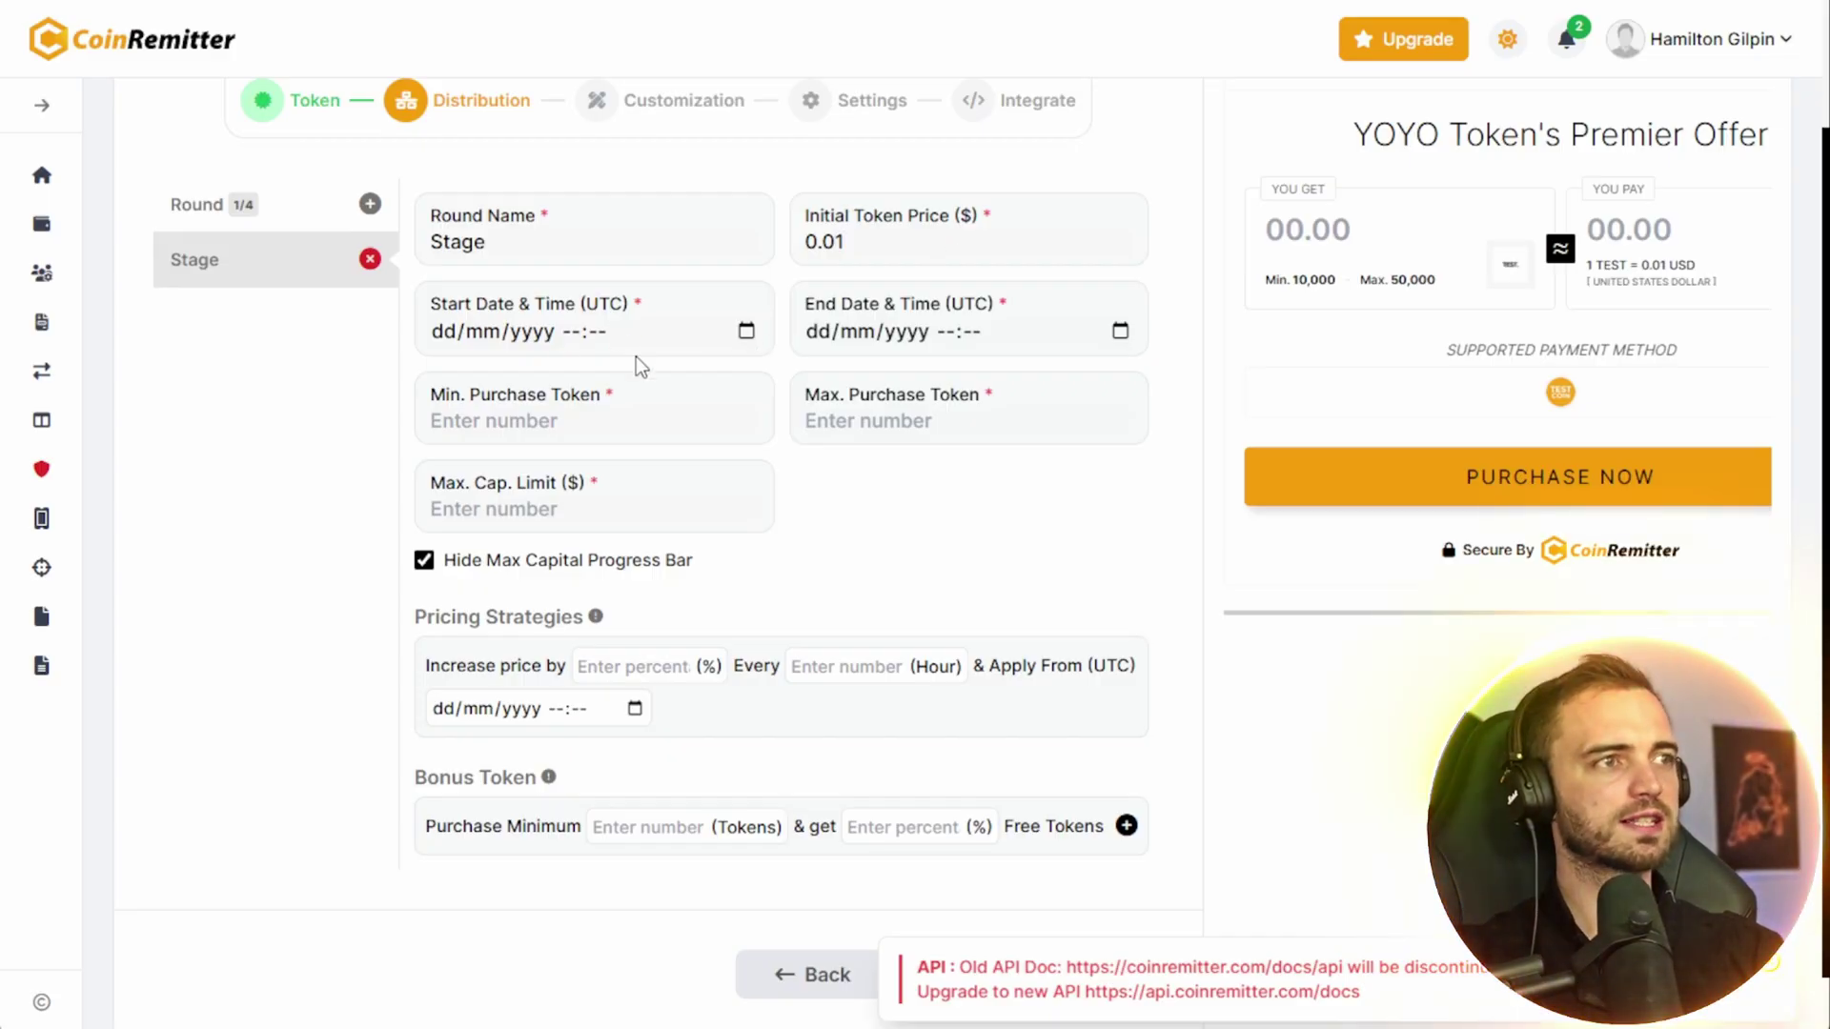
{"action": "left_click", "coordinate": [564, 494]}
{"action": "left_click", "coordinate": [923, 334]}
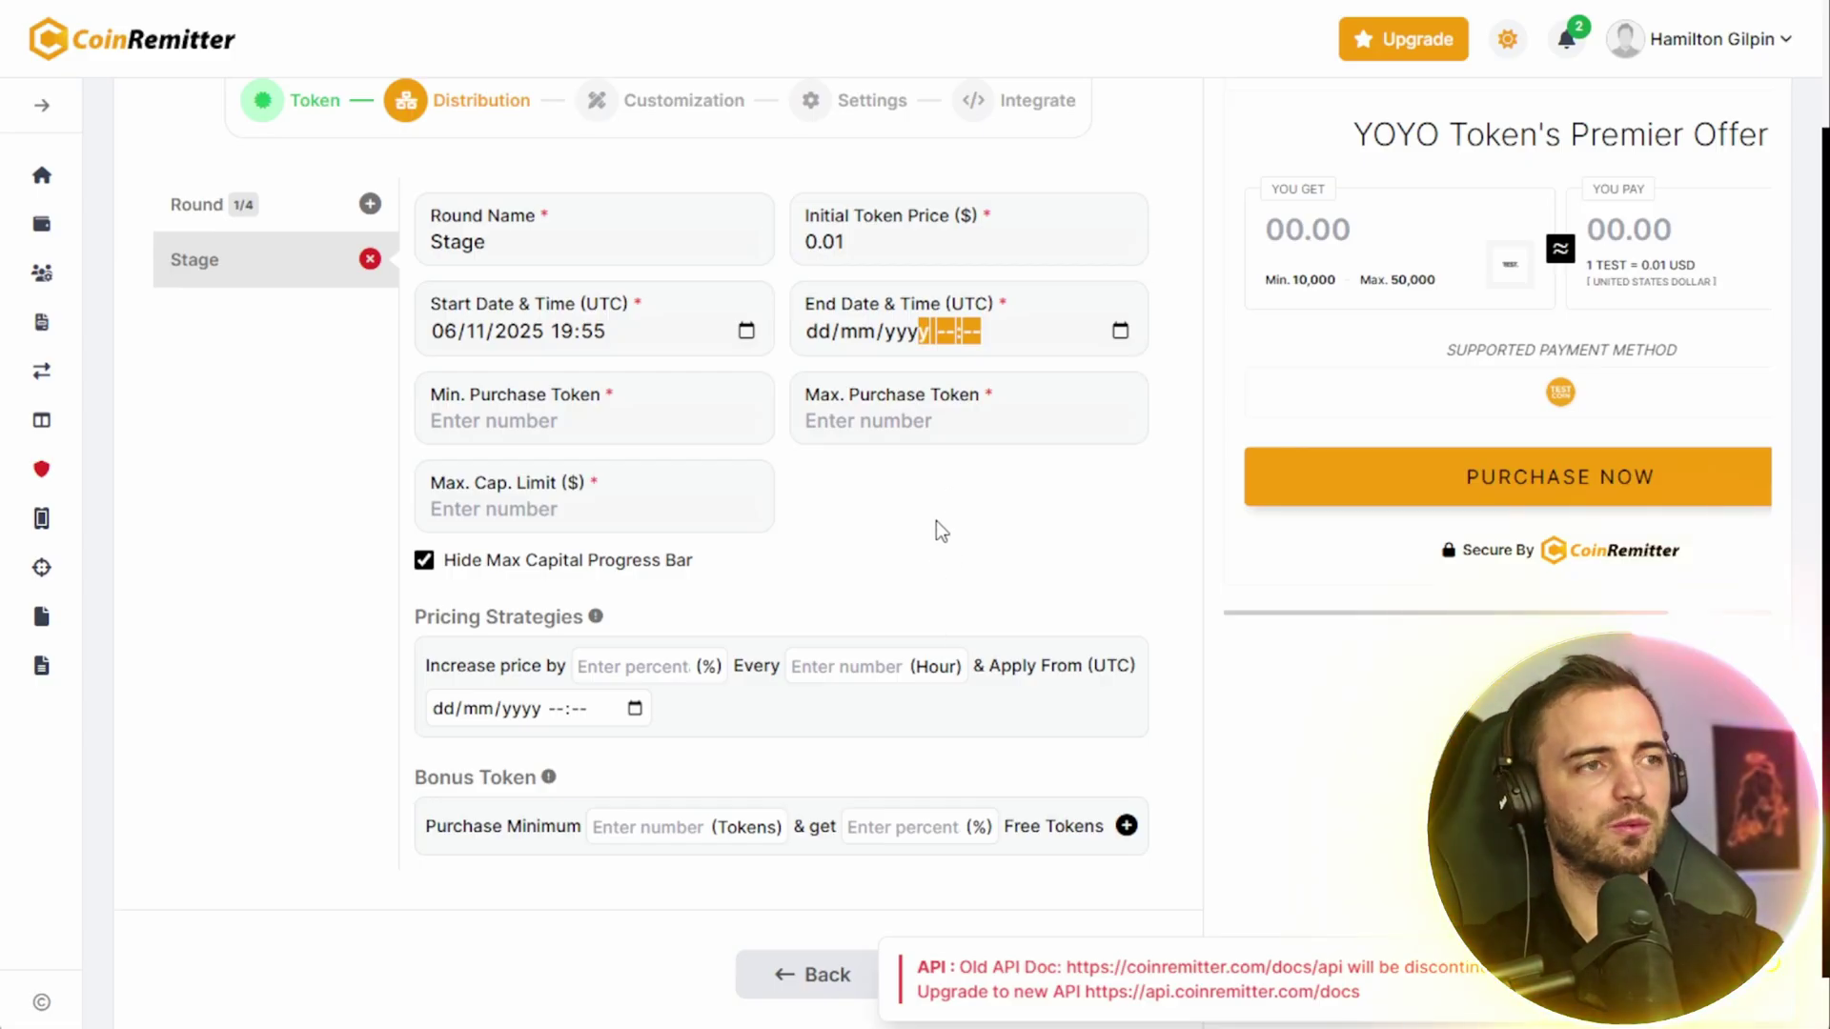
{"action": "left_click", "coordinate": [945, 594]}
- Set the round's purchase limits to 5–500 tokens and its maximum cap to 100000
{"action": "left_click", "coordinate": [625, 431]}
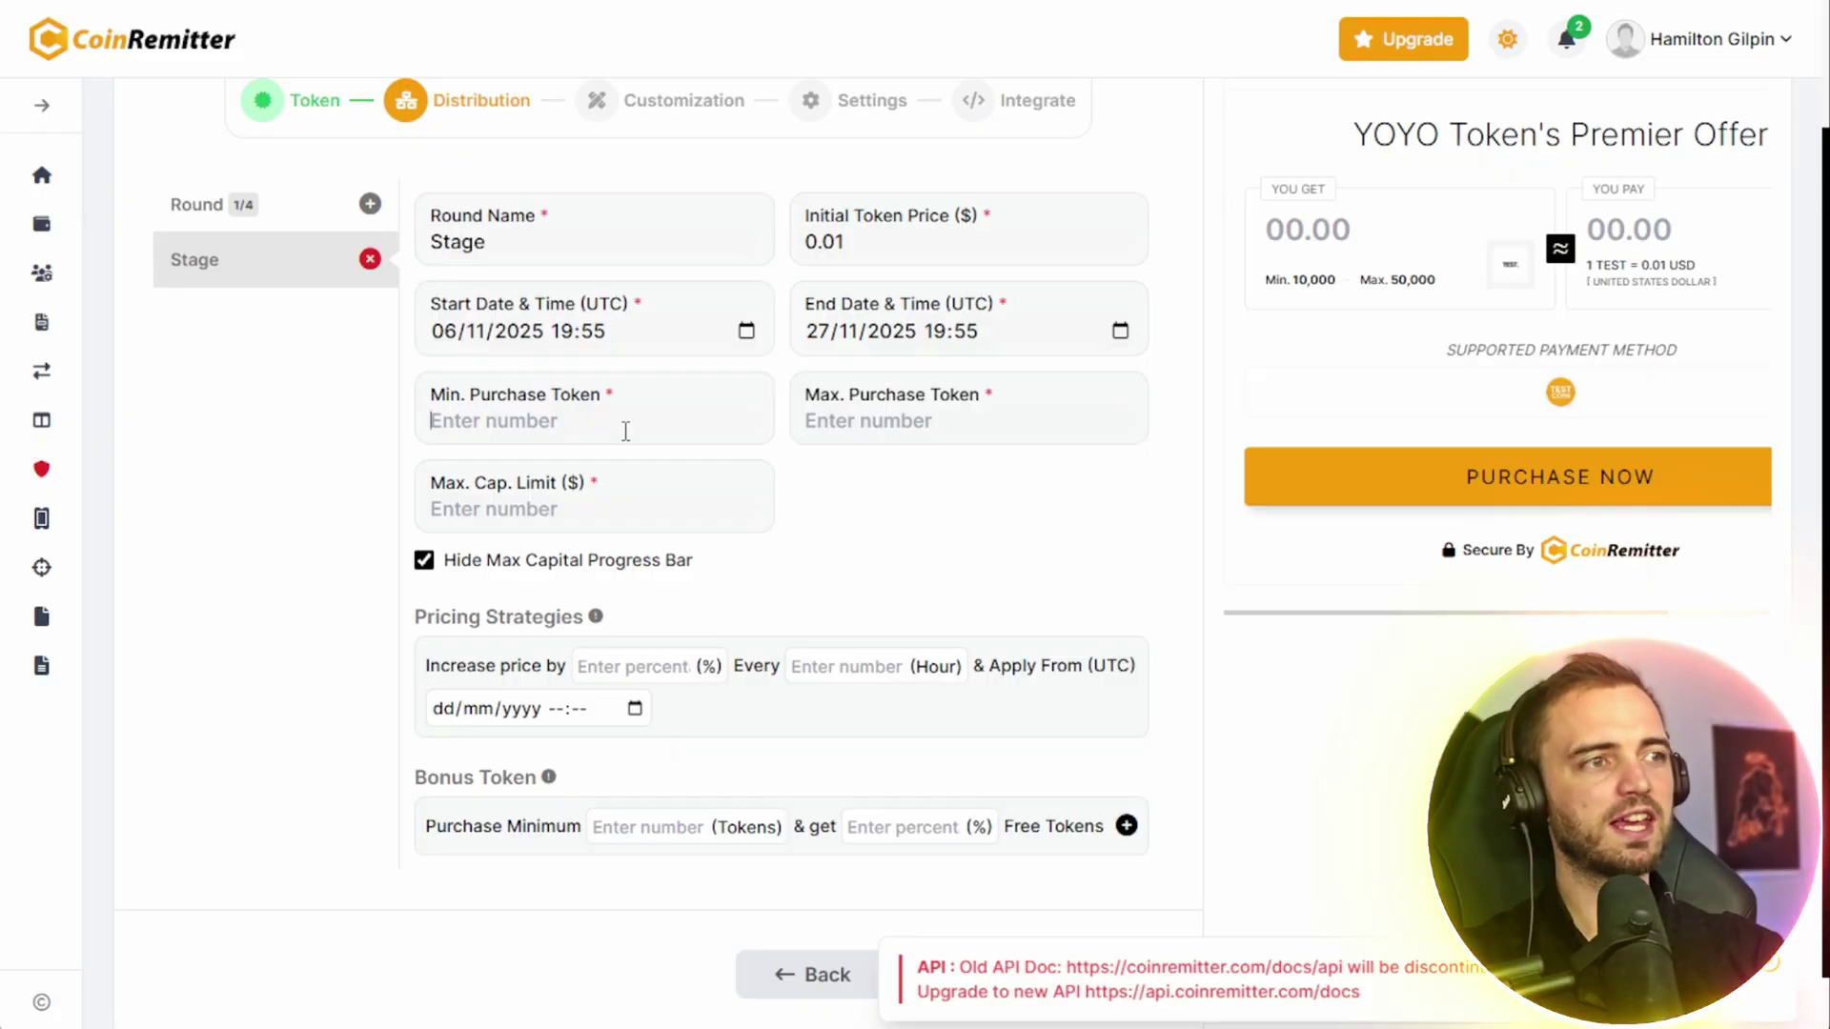
{"action": "type", "text": "5"}
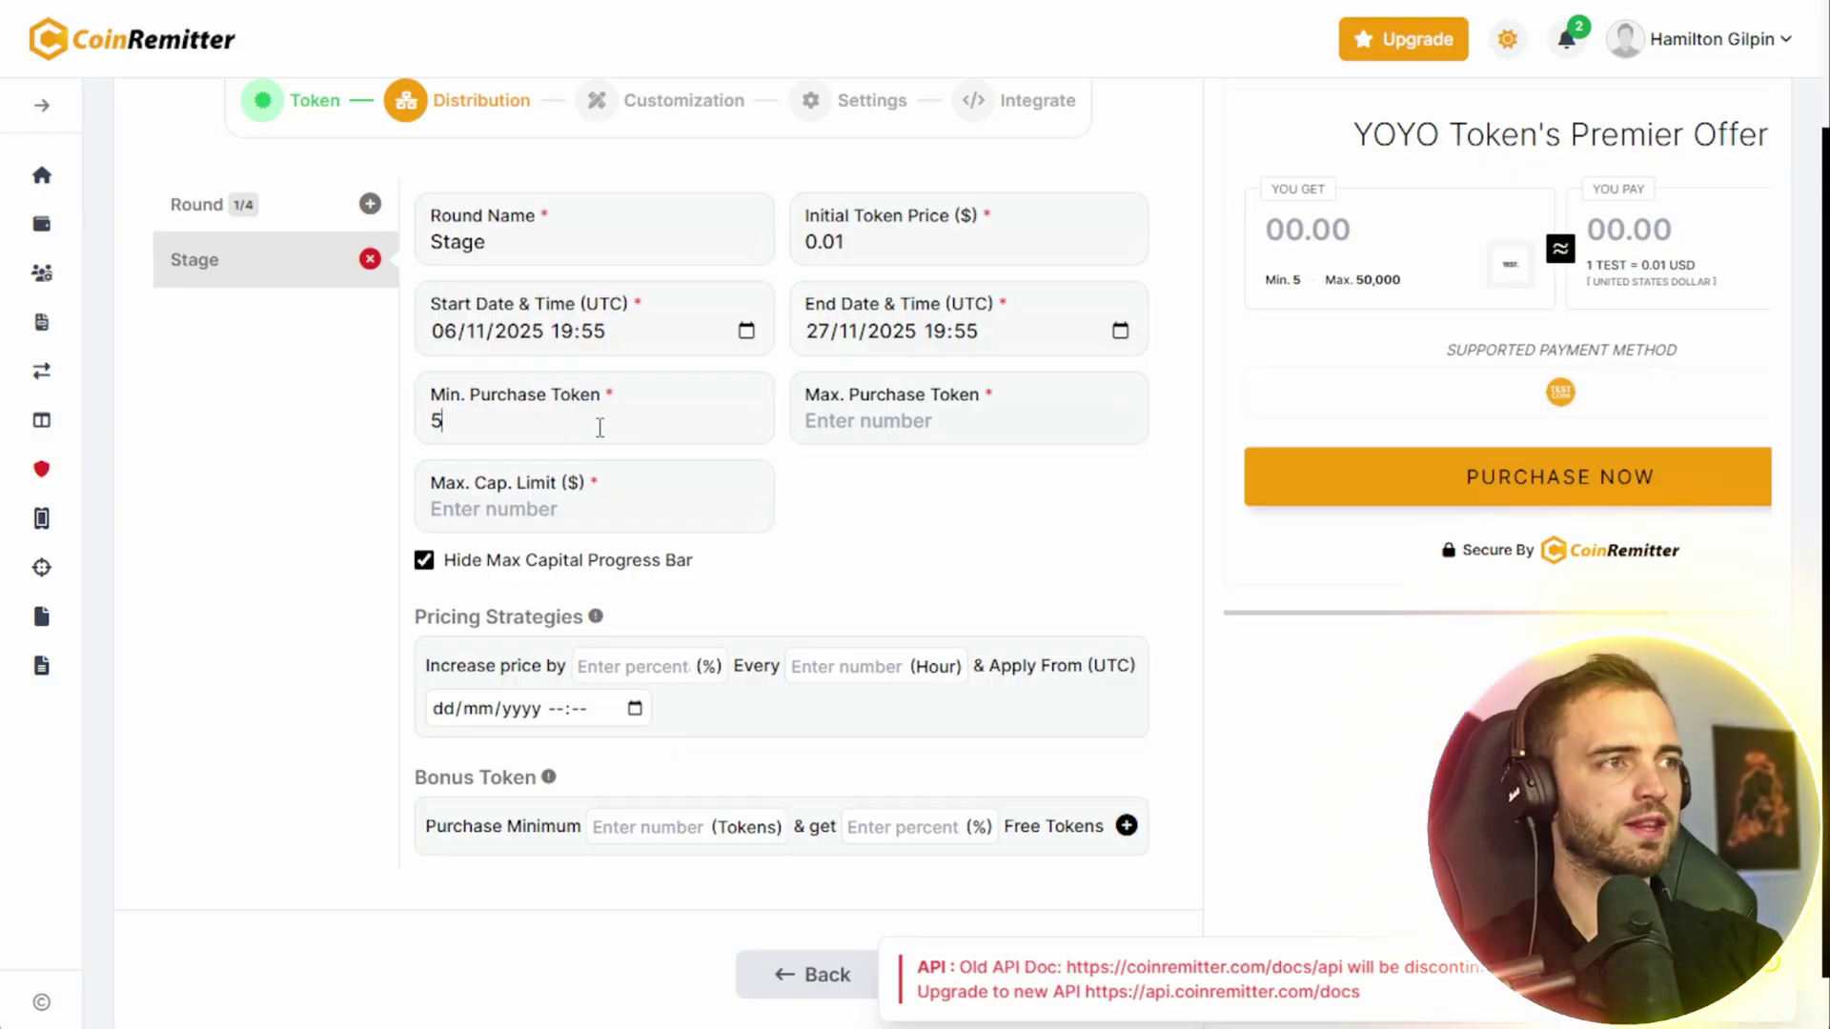
{"action": "left_click", "coordinate": [904, 423]}
{"action": "type", "text": "500"}
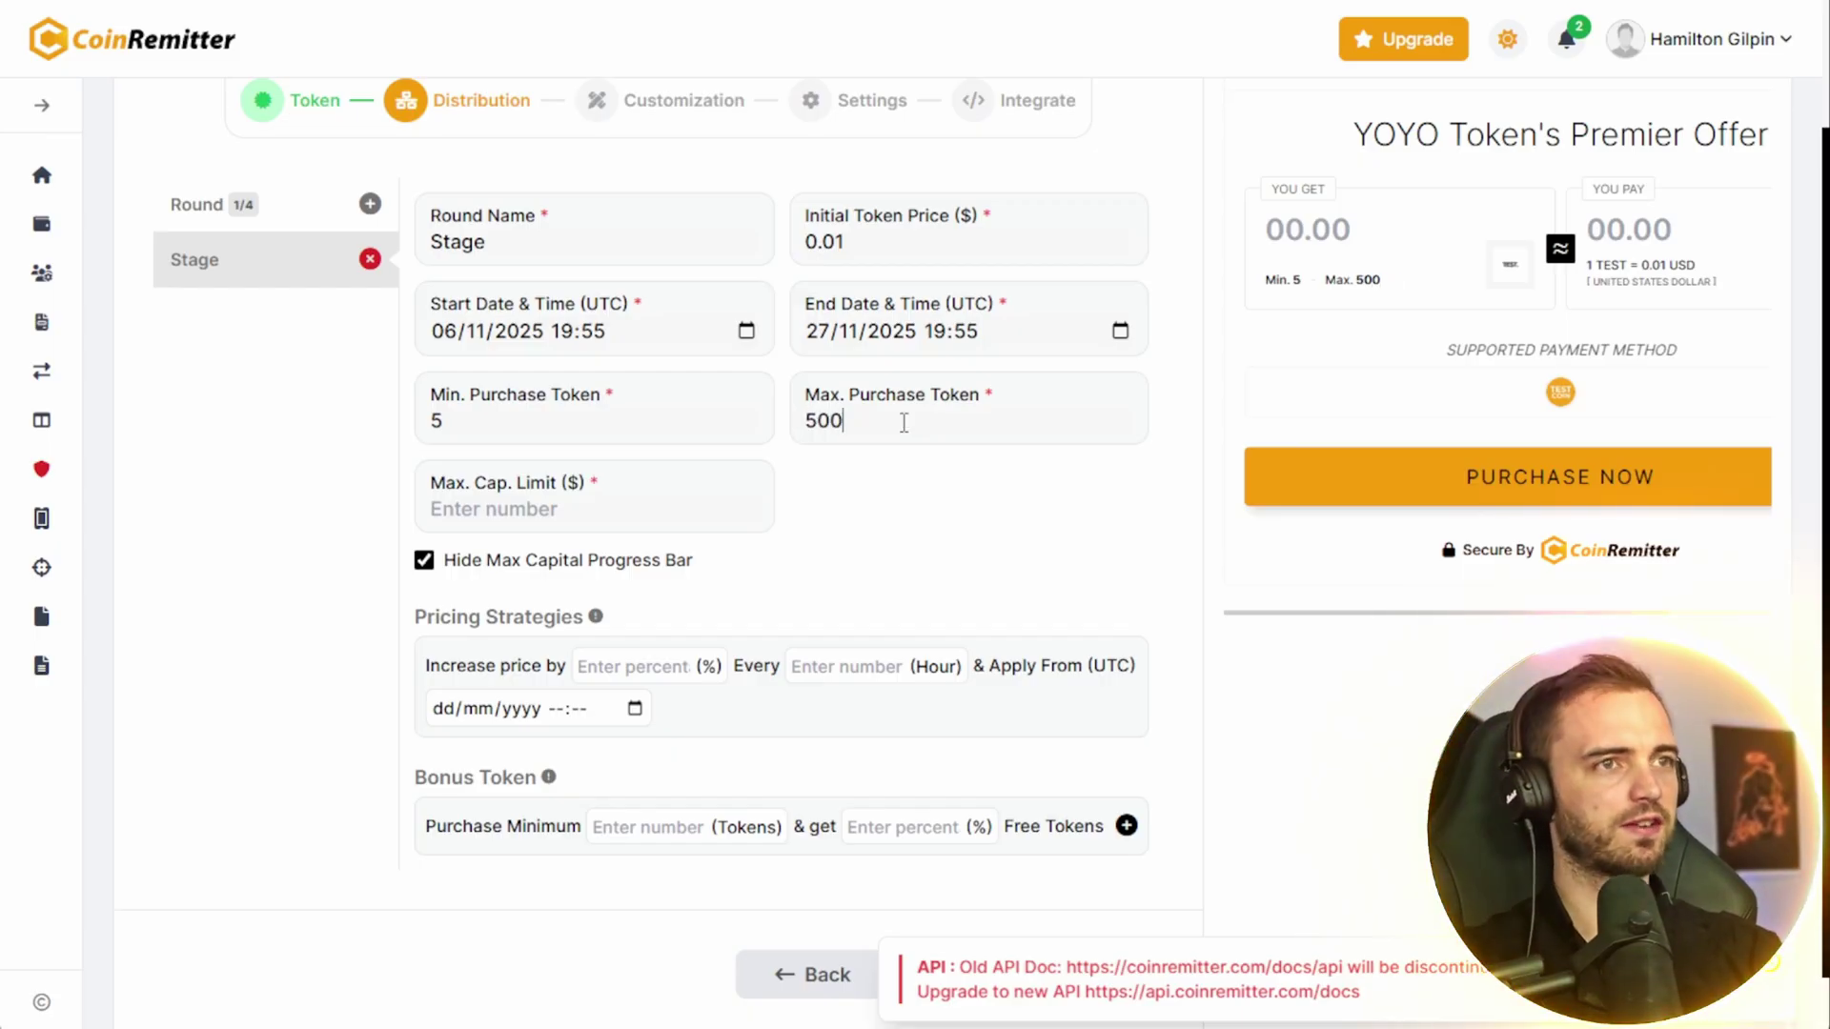
{"action": "left_click", "coordinate": [517, 522]}
{"action": "type", "text": "100000"}
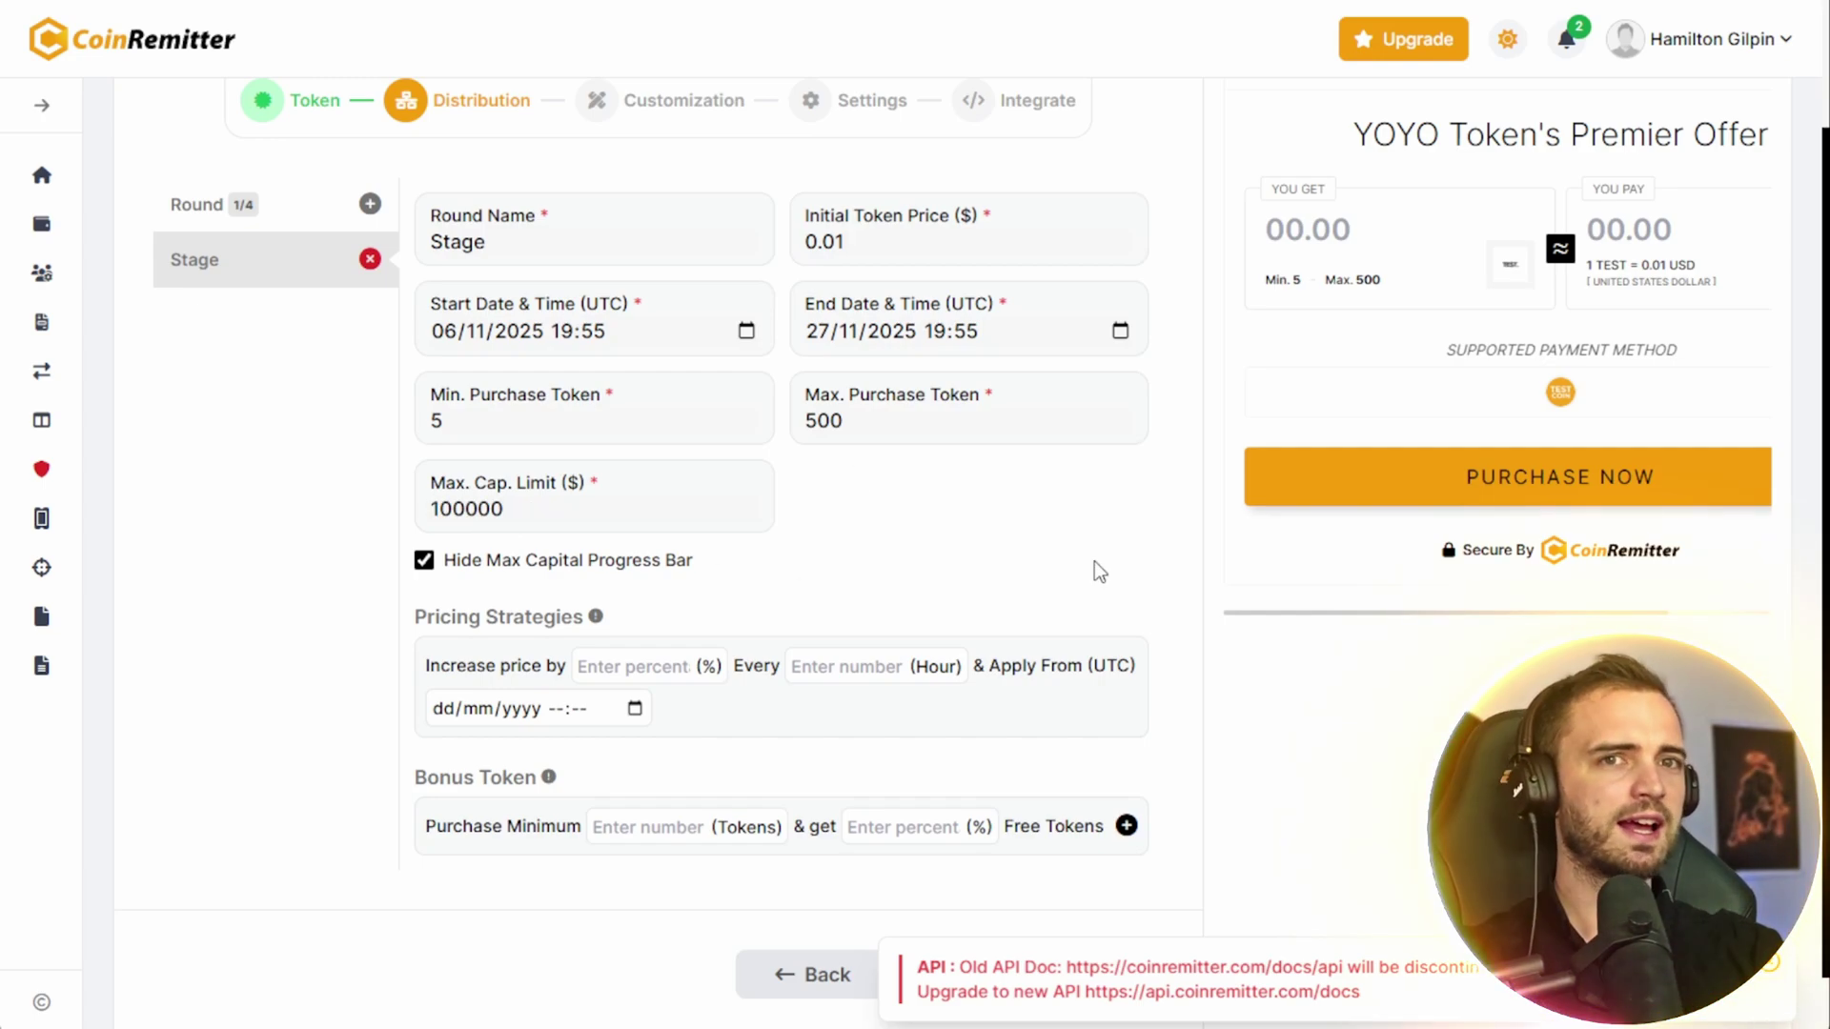
{"action": "key", "text": "ctrl+minus"}
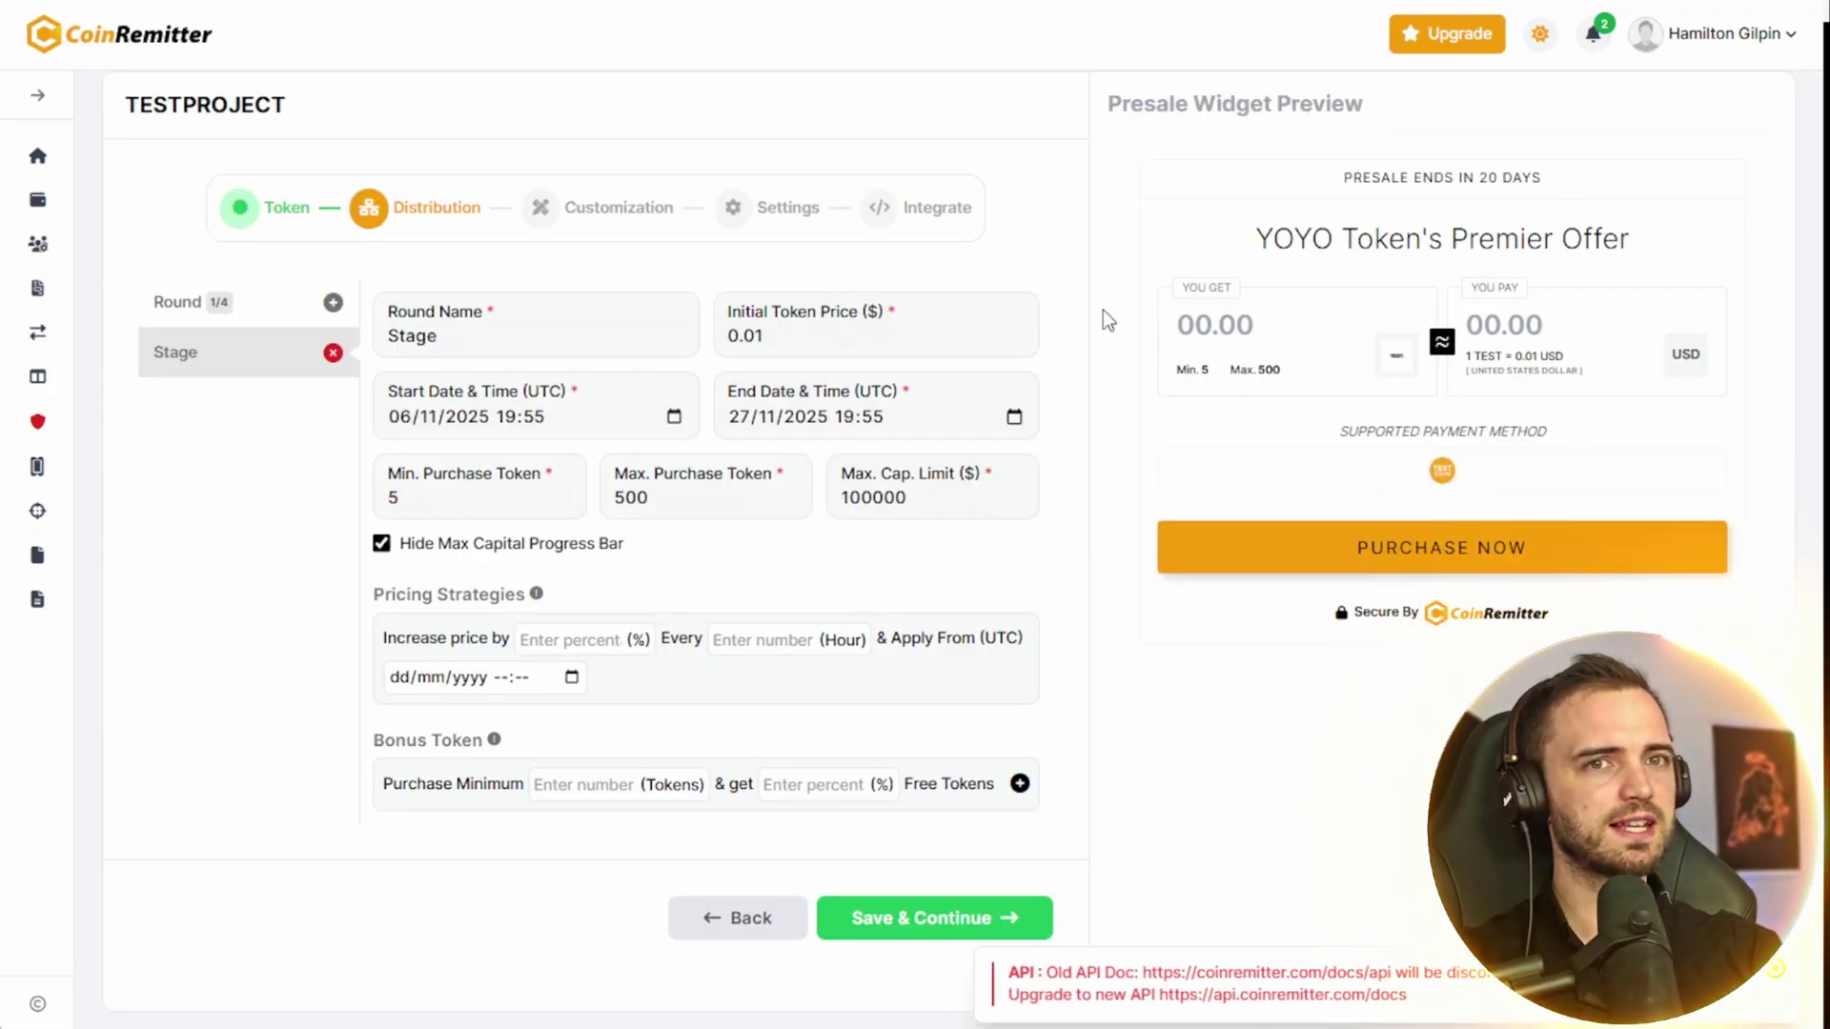
- Set a 0.01% price increase every 24 hours, applying from 06/11/2025 19:56
{"action": "left_click_drag", "start_coordinate": [1125, 103], "coordinate": [1399, 117]}
{"action": "left_click", "coordinate": [1399, 118]}
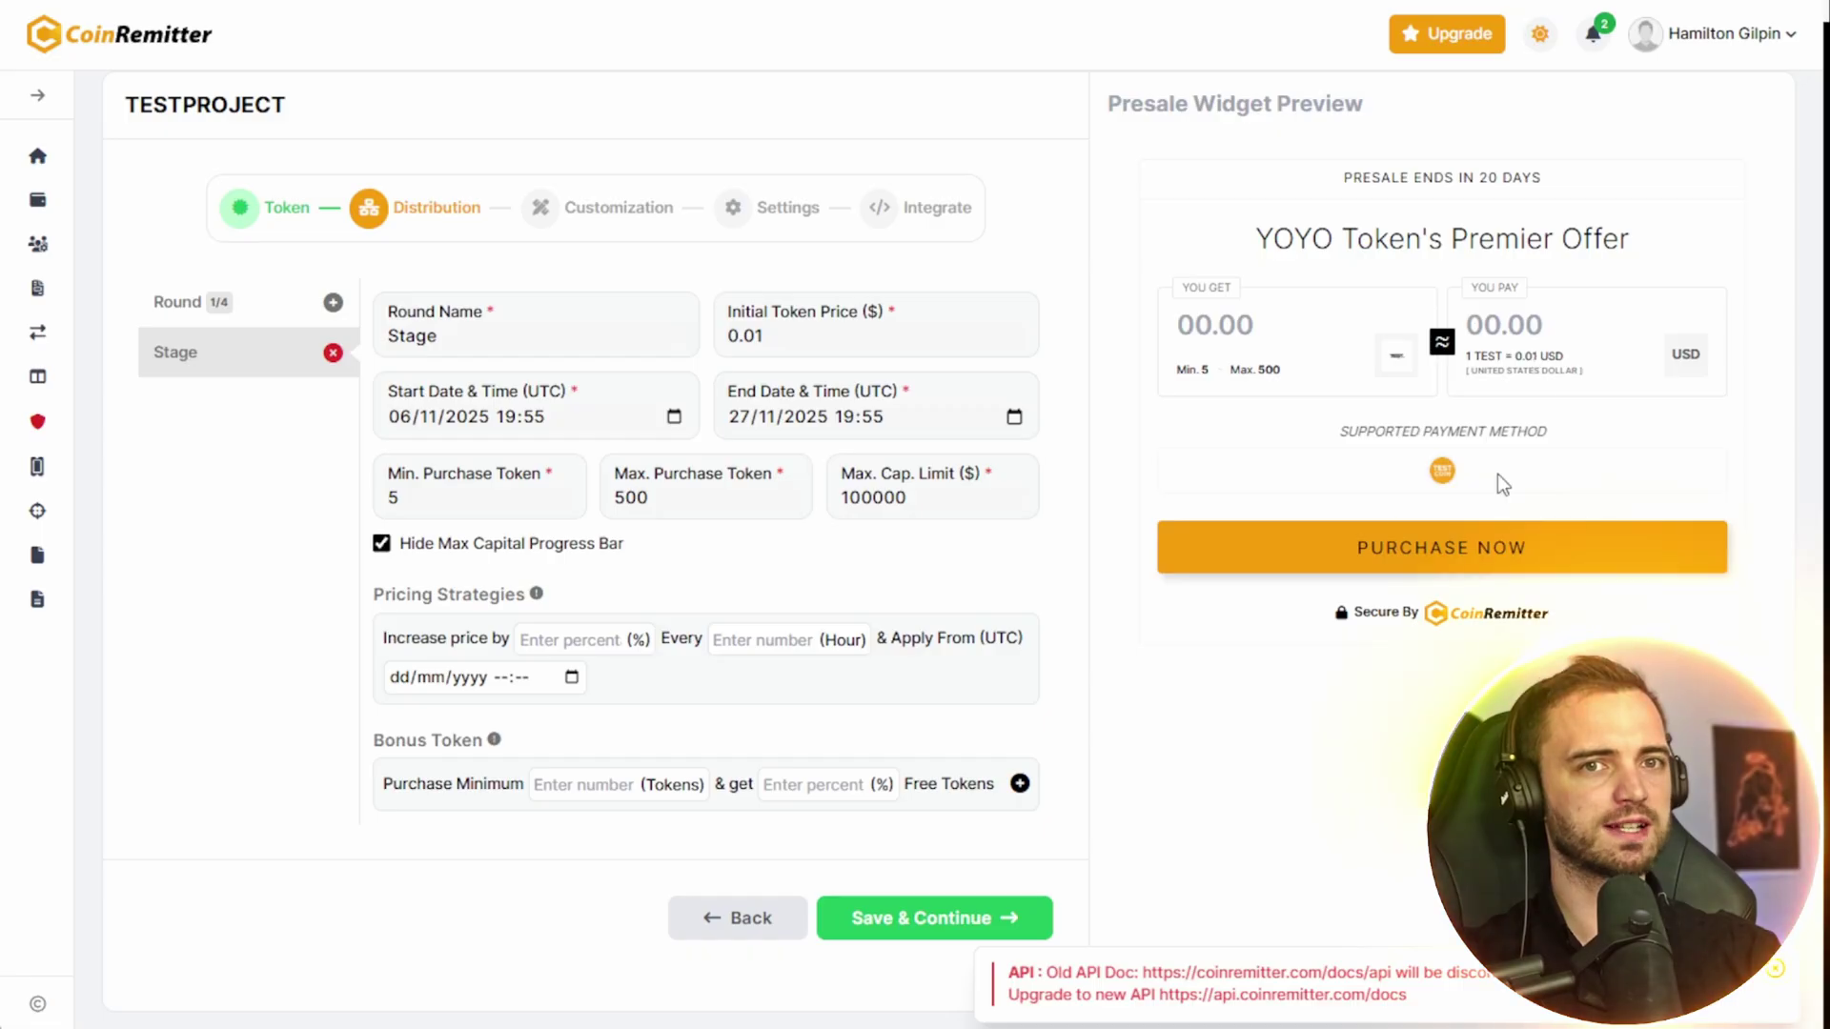
{"action": "left_click", "coordinate": [582, 641]}
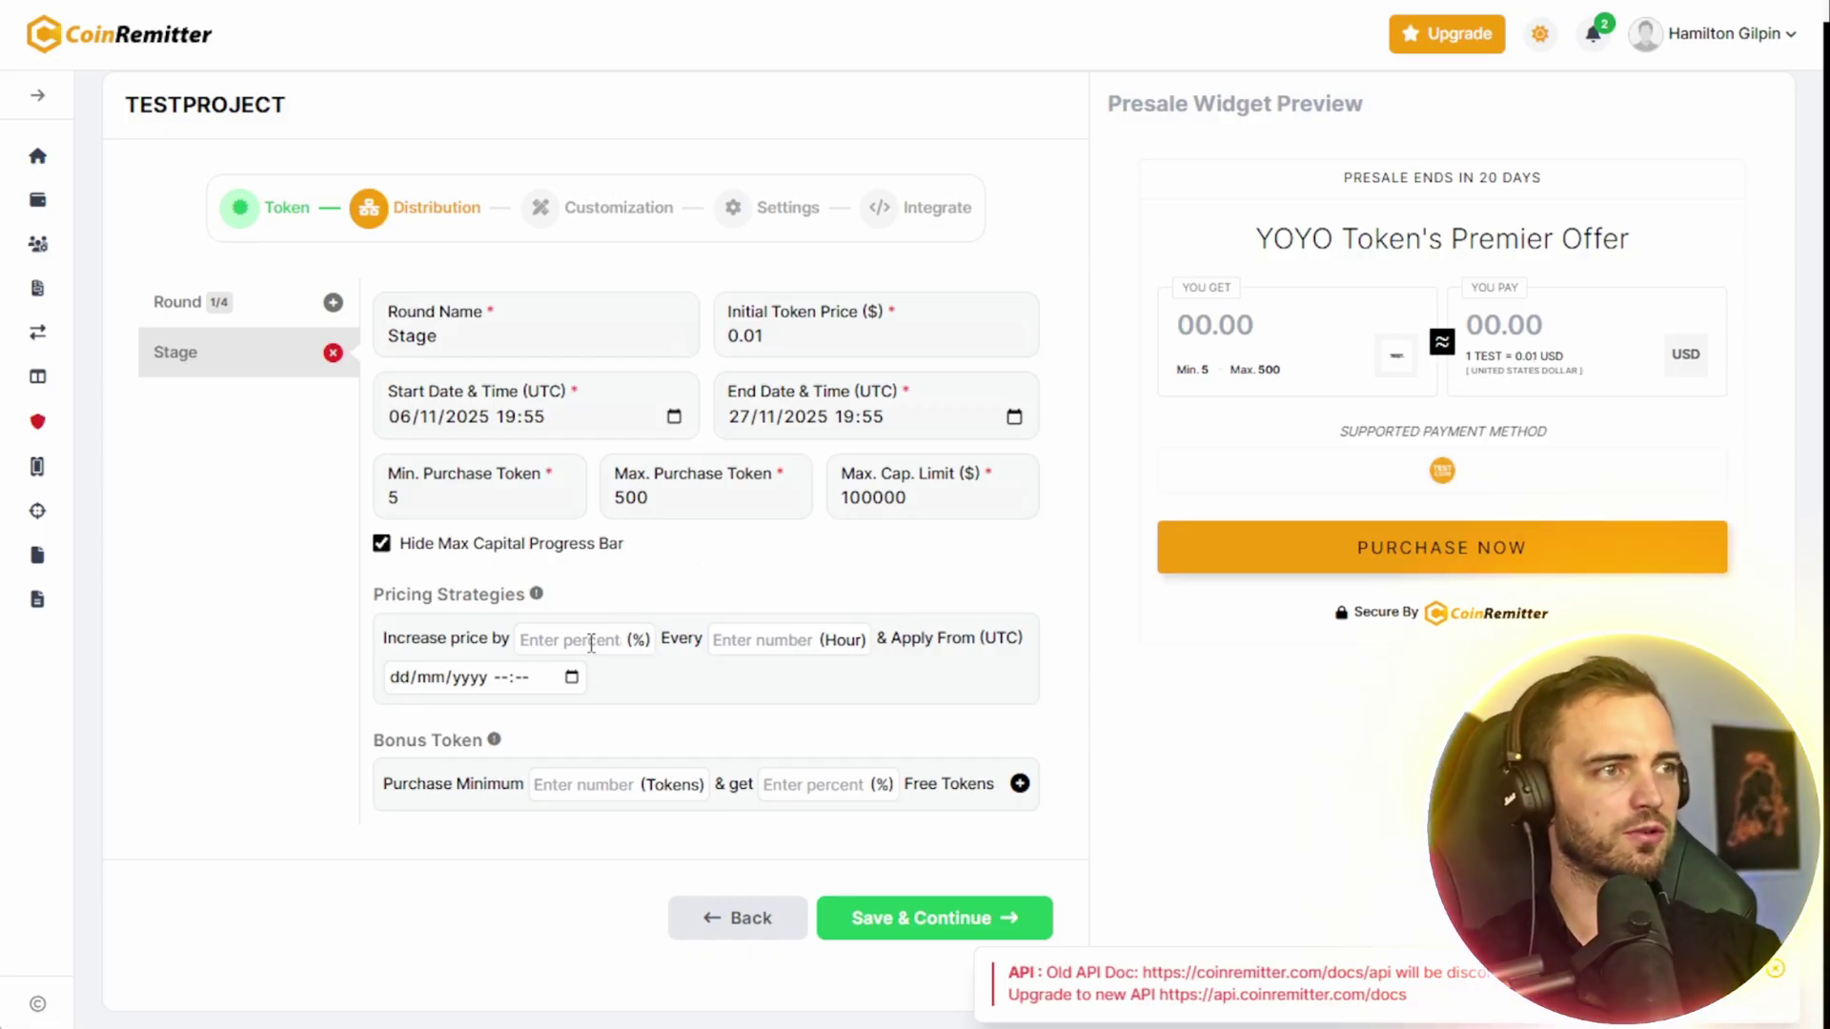
{"action": "type", "text": "1"}
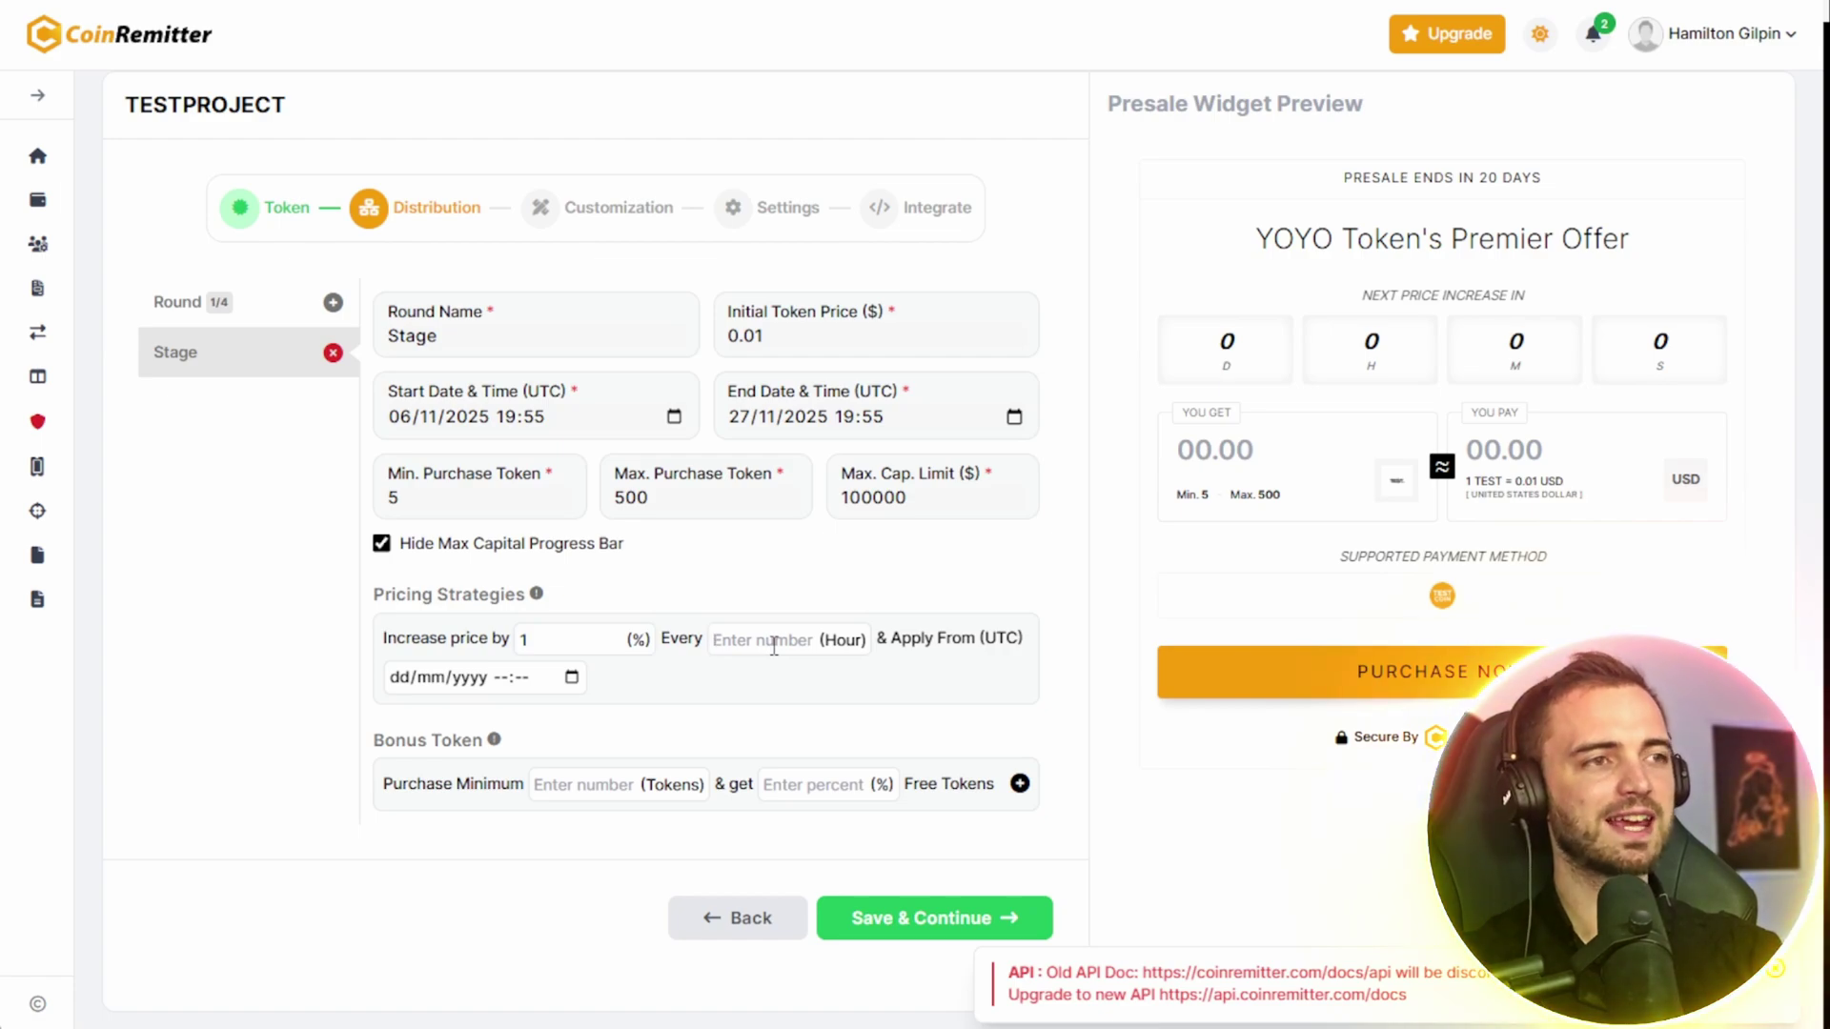
{"action": "type", "text": "24"}
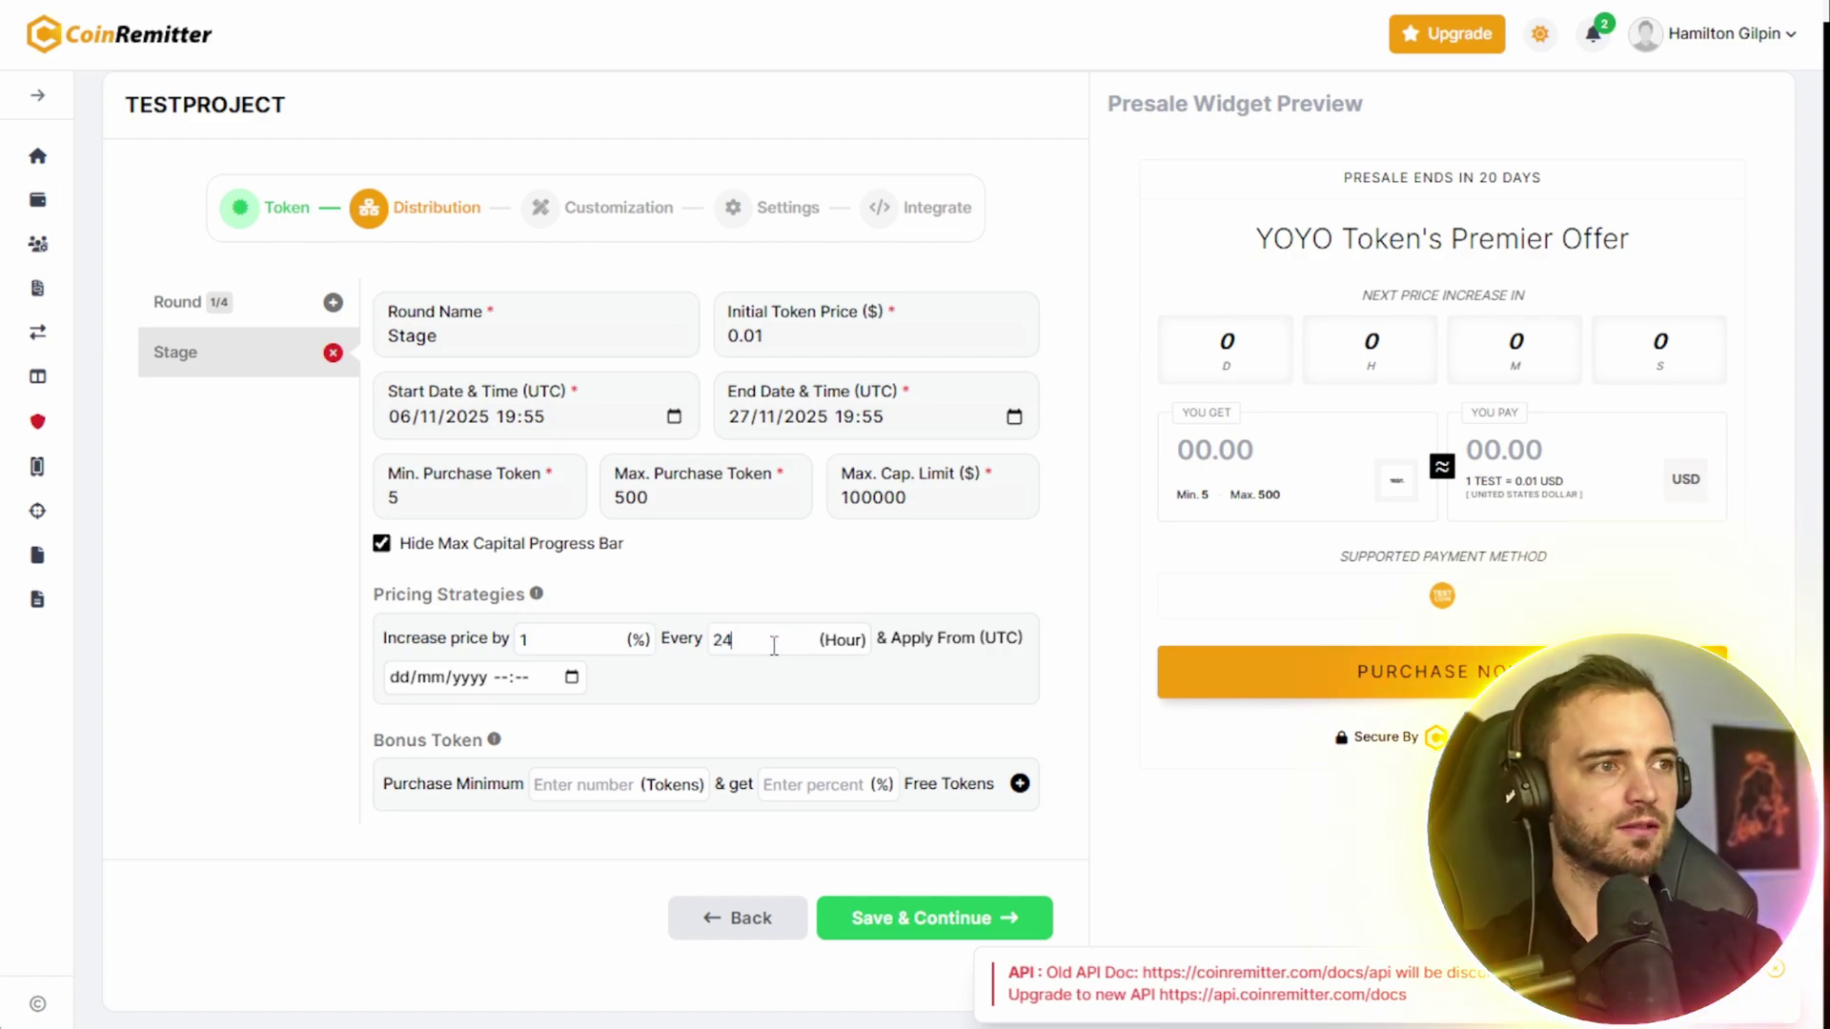
{"action": "left_click", "coordinate": [537, 638]}
{"action": "type", "text": "0.0"}
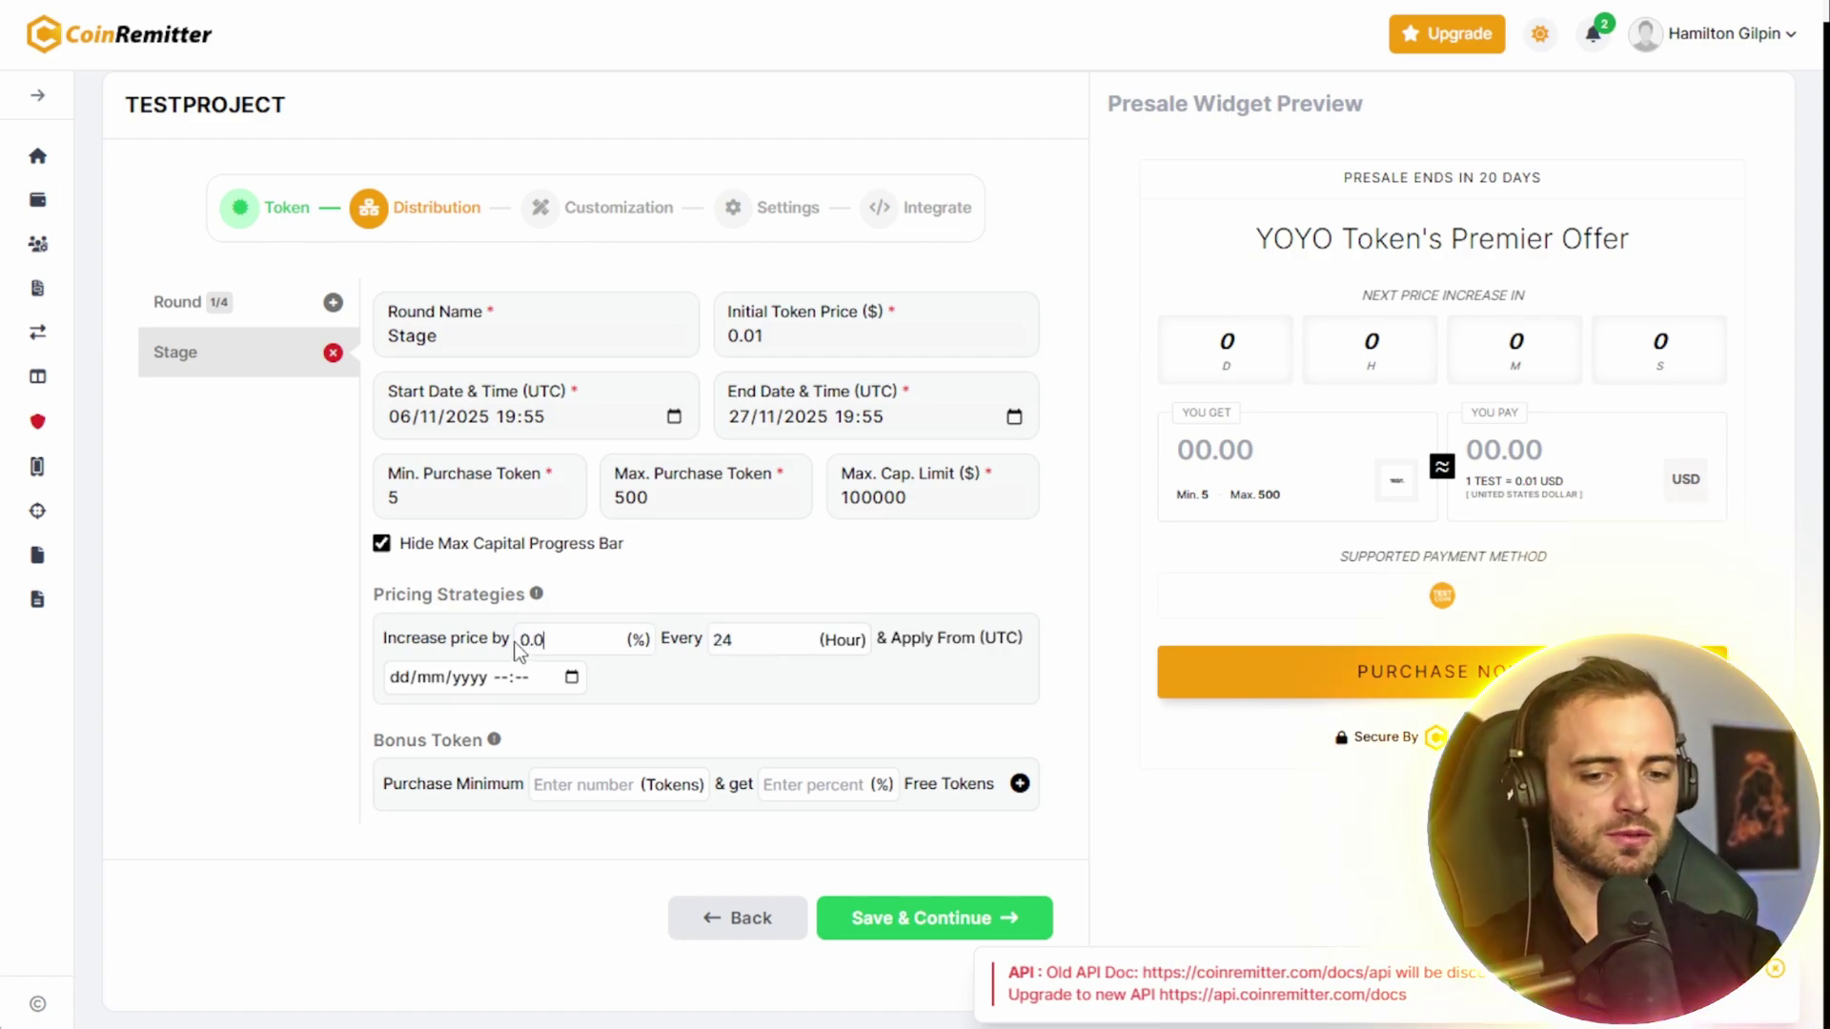
{"action": "type", "text": "1"}
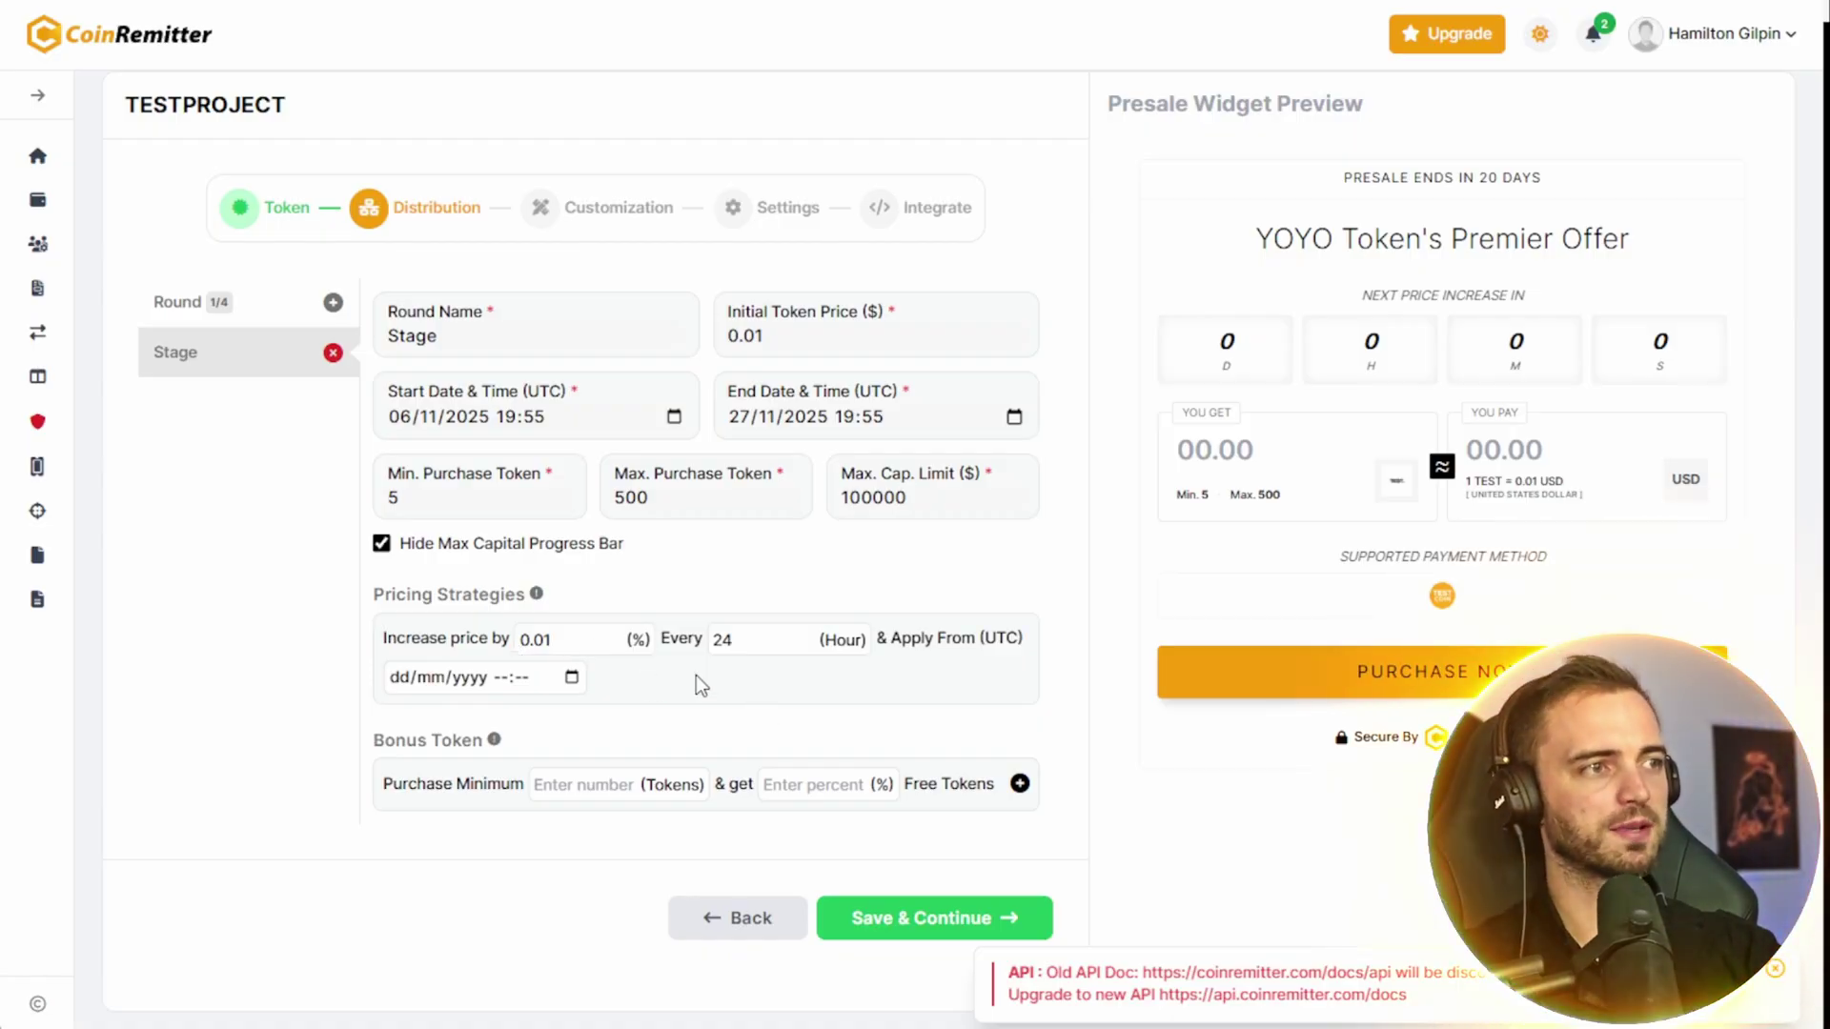
{"action": "left_click", "coordinate": [507, 821]}
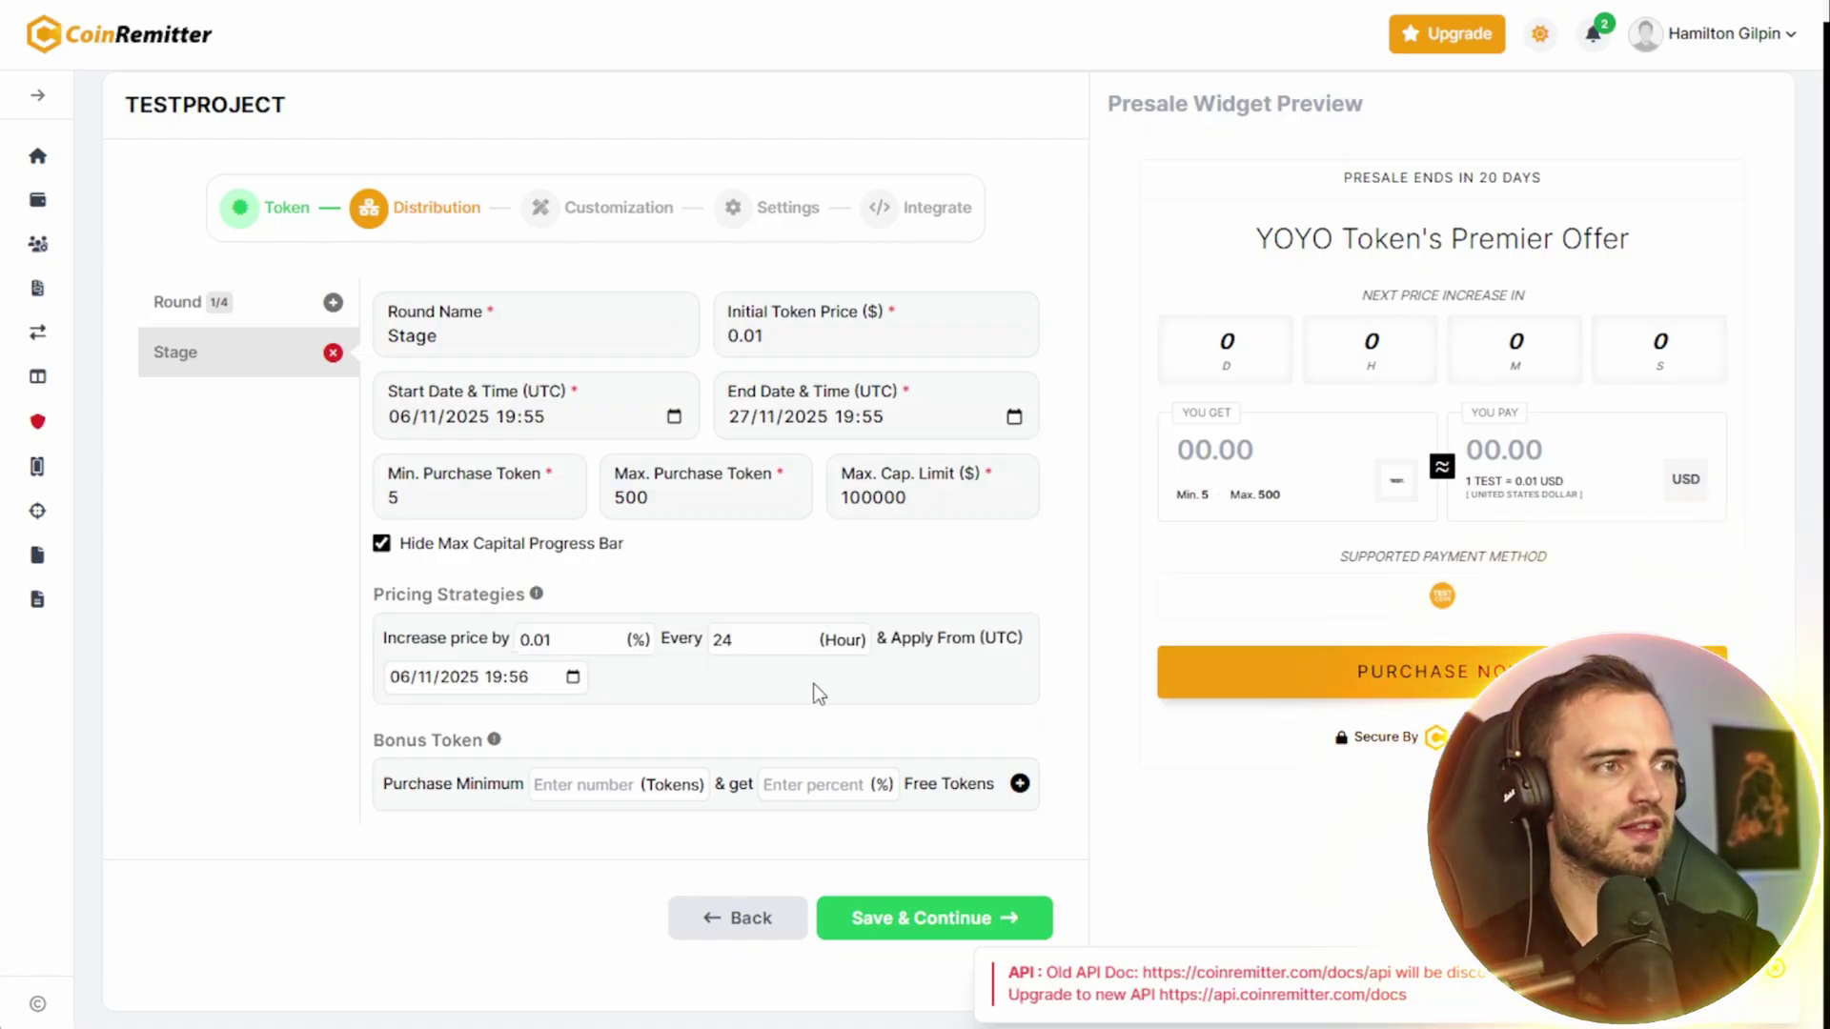
- Add a 15% bonus for purchases of 300 tokens and save the distribution settings
{"action": "left_click", "coordinate": [610, 781]}
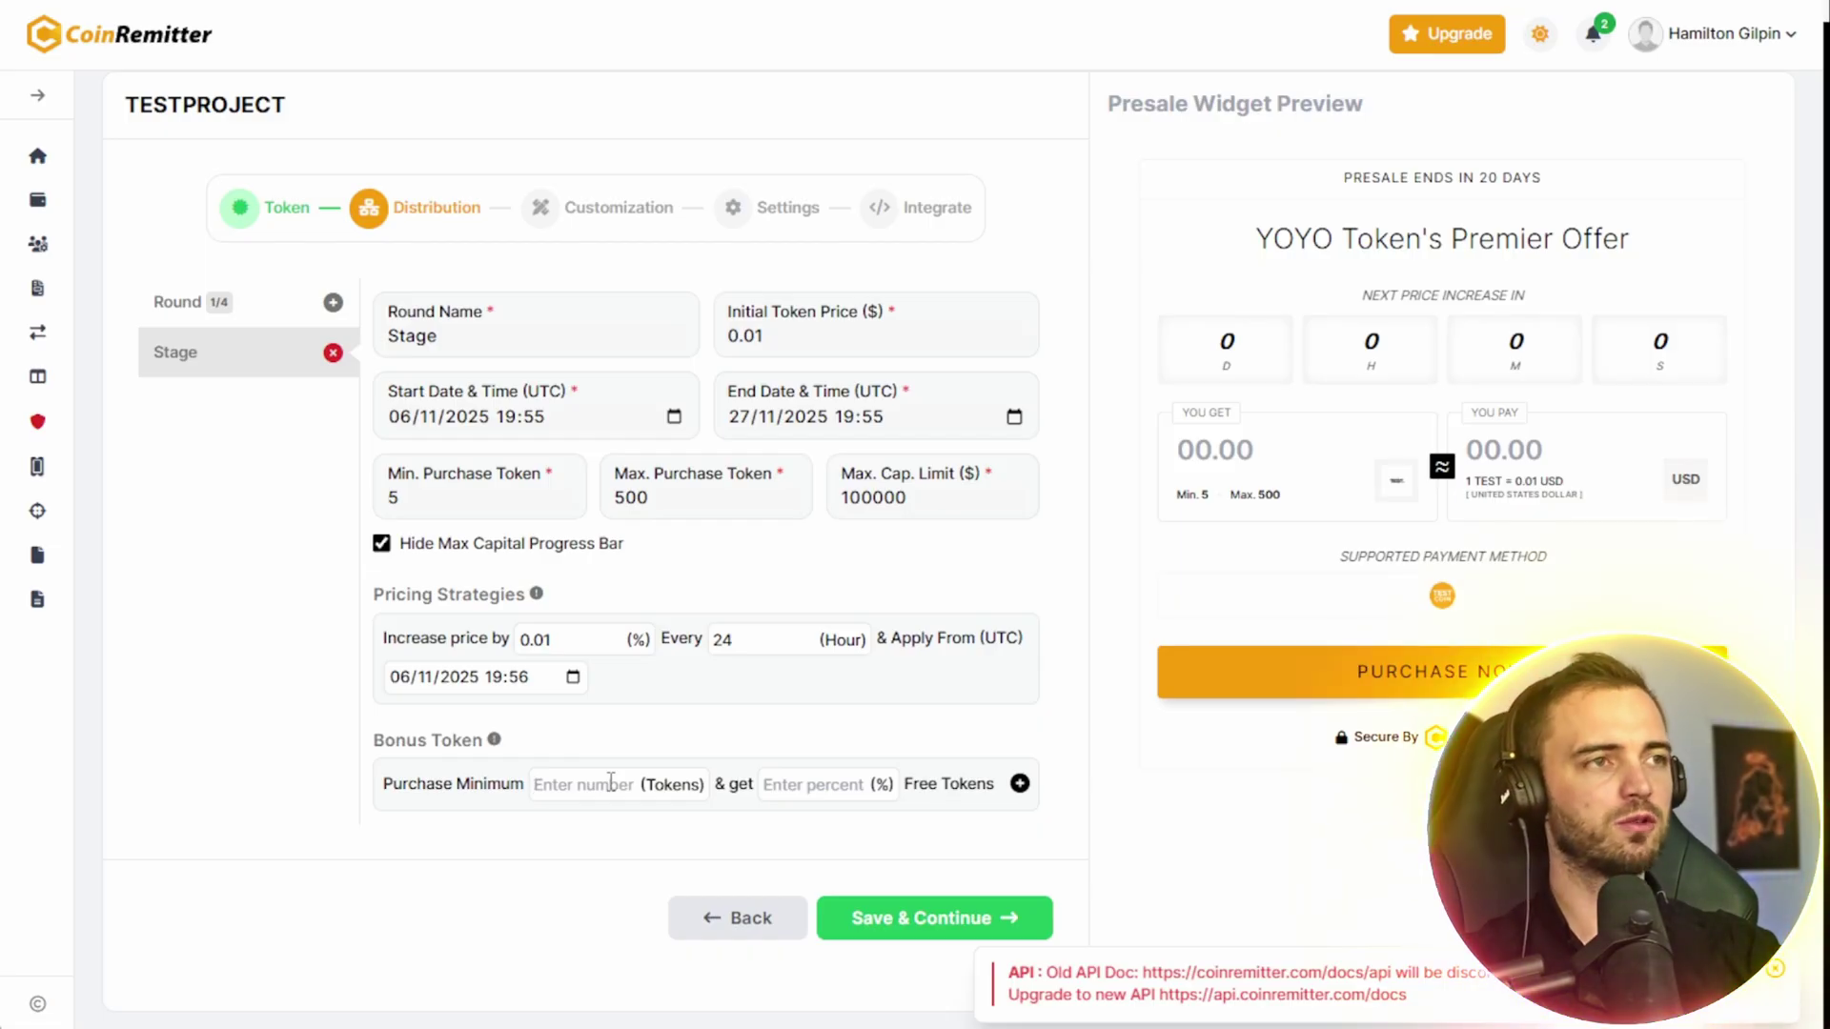
{"action": "type", "text": "300"}
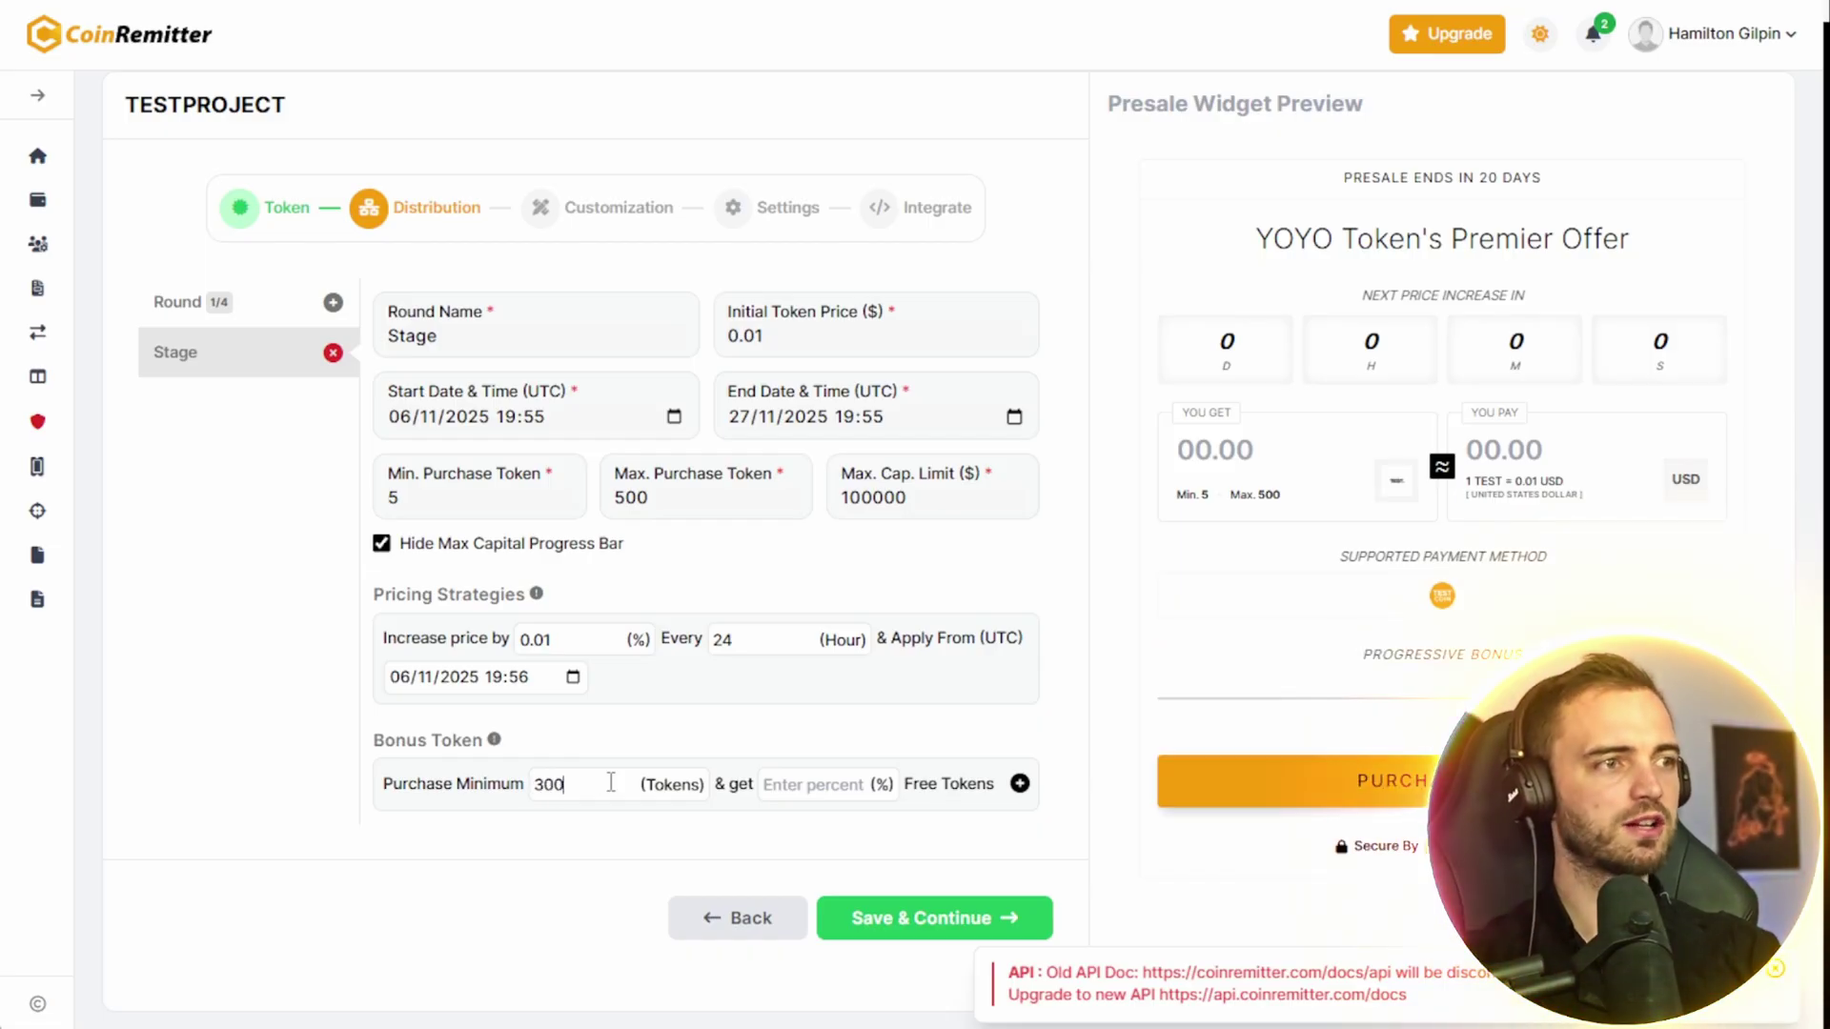
{"action": "left_click", "coordinate": [849, 789]}
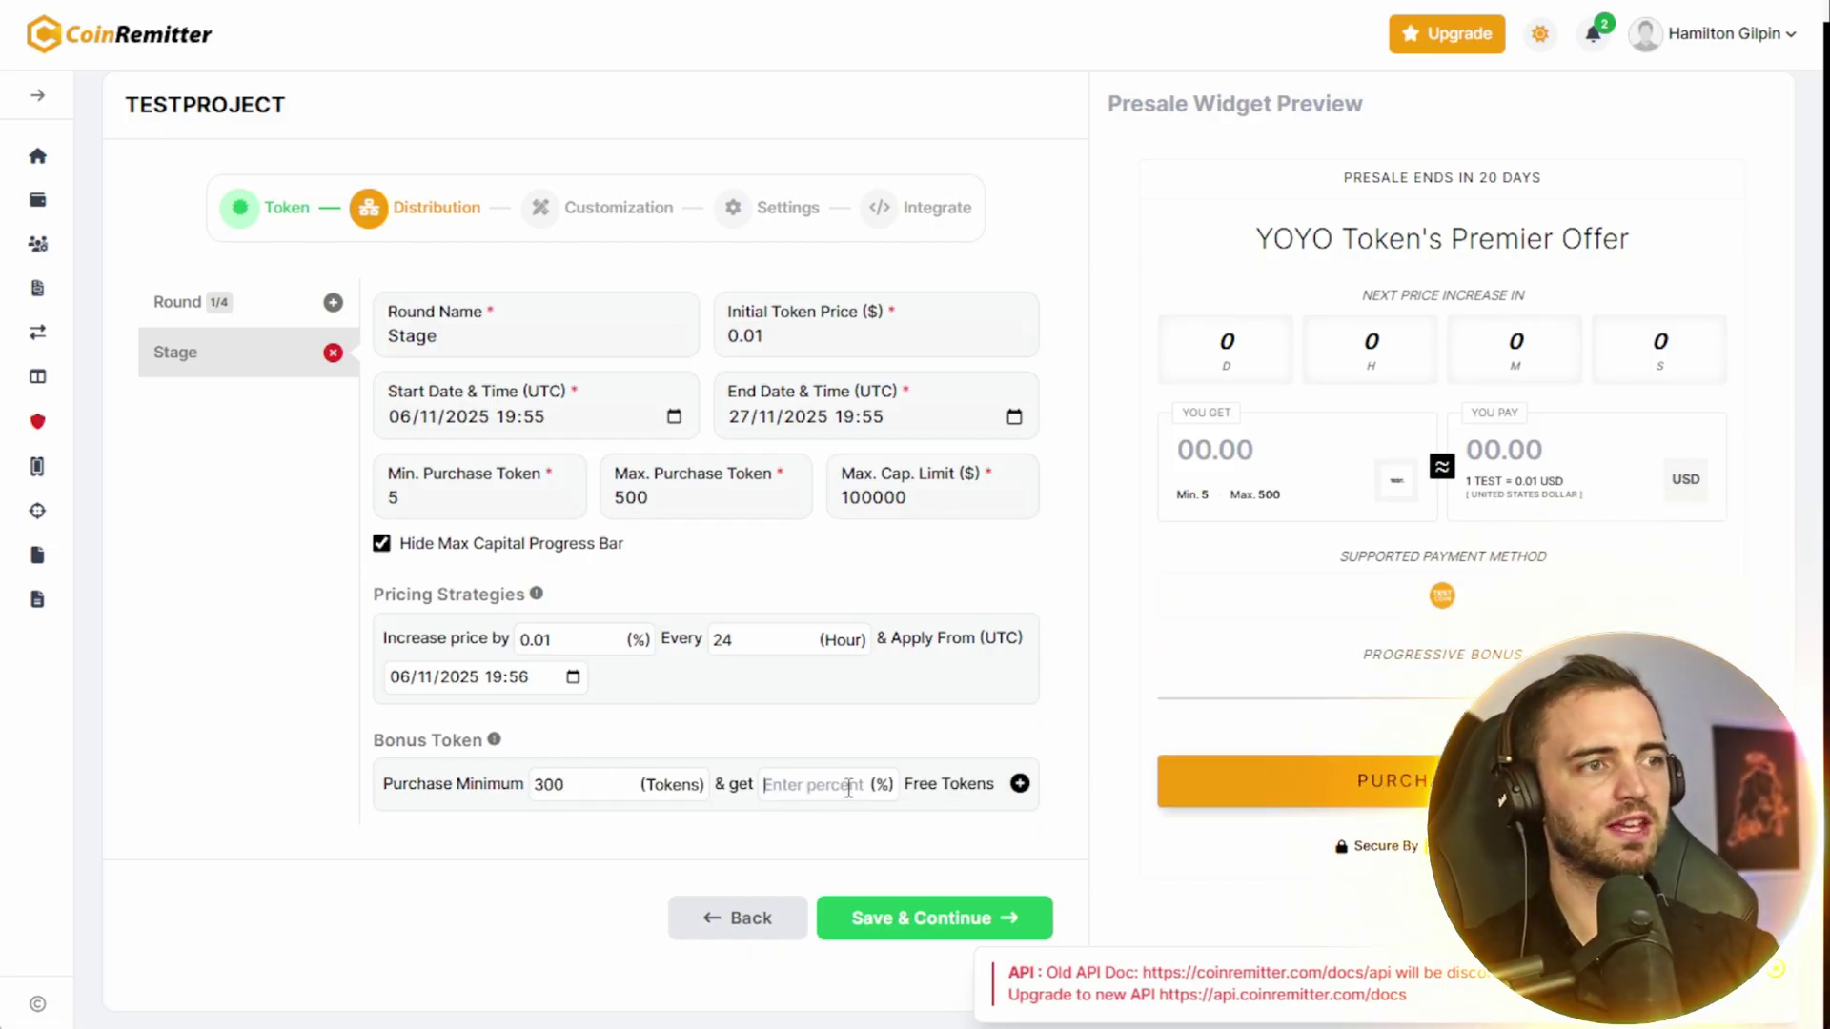
{"action": "type", "text": "15"}
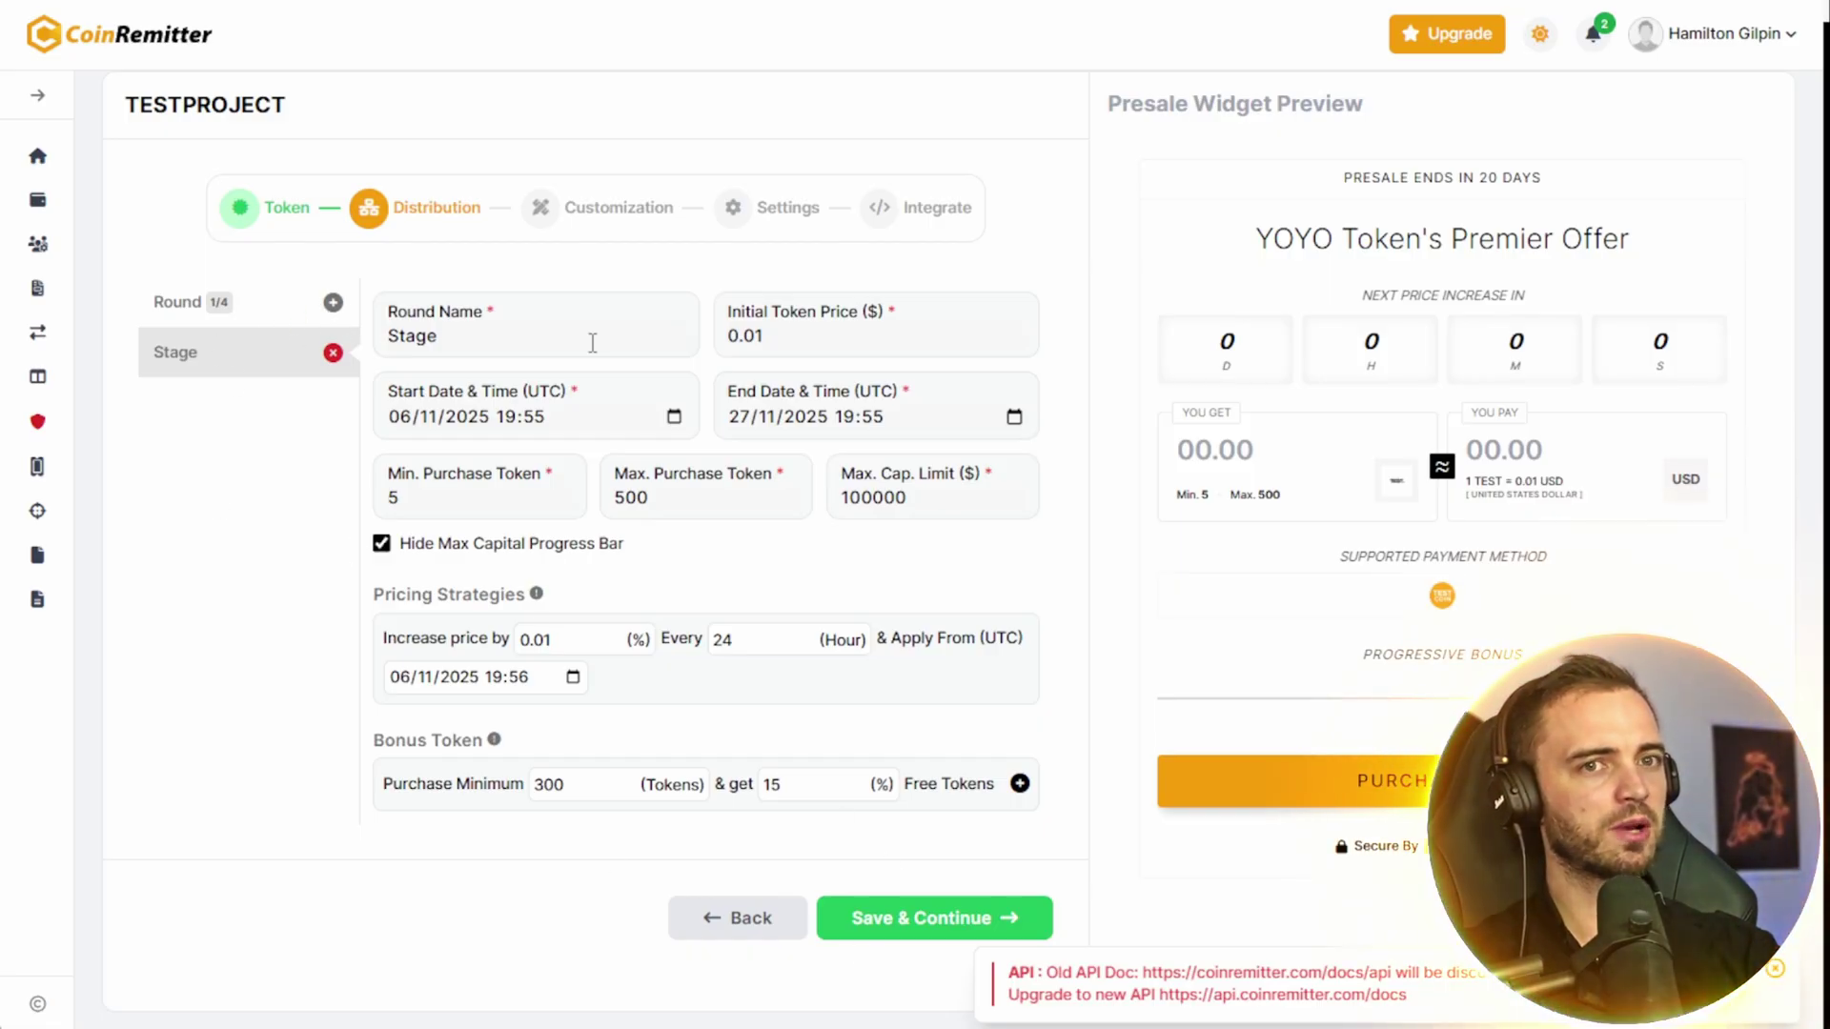
{"action": "left_click", "coordinate": [910, 920]}
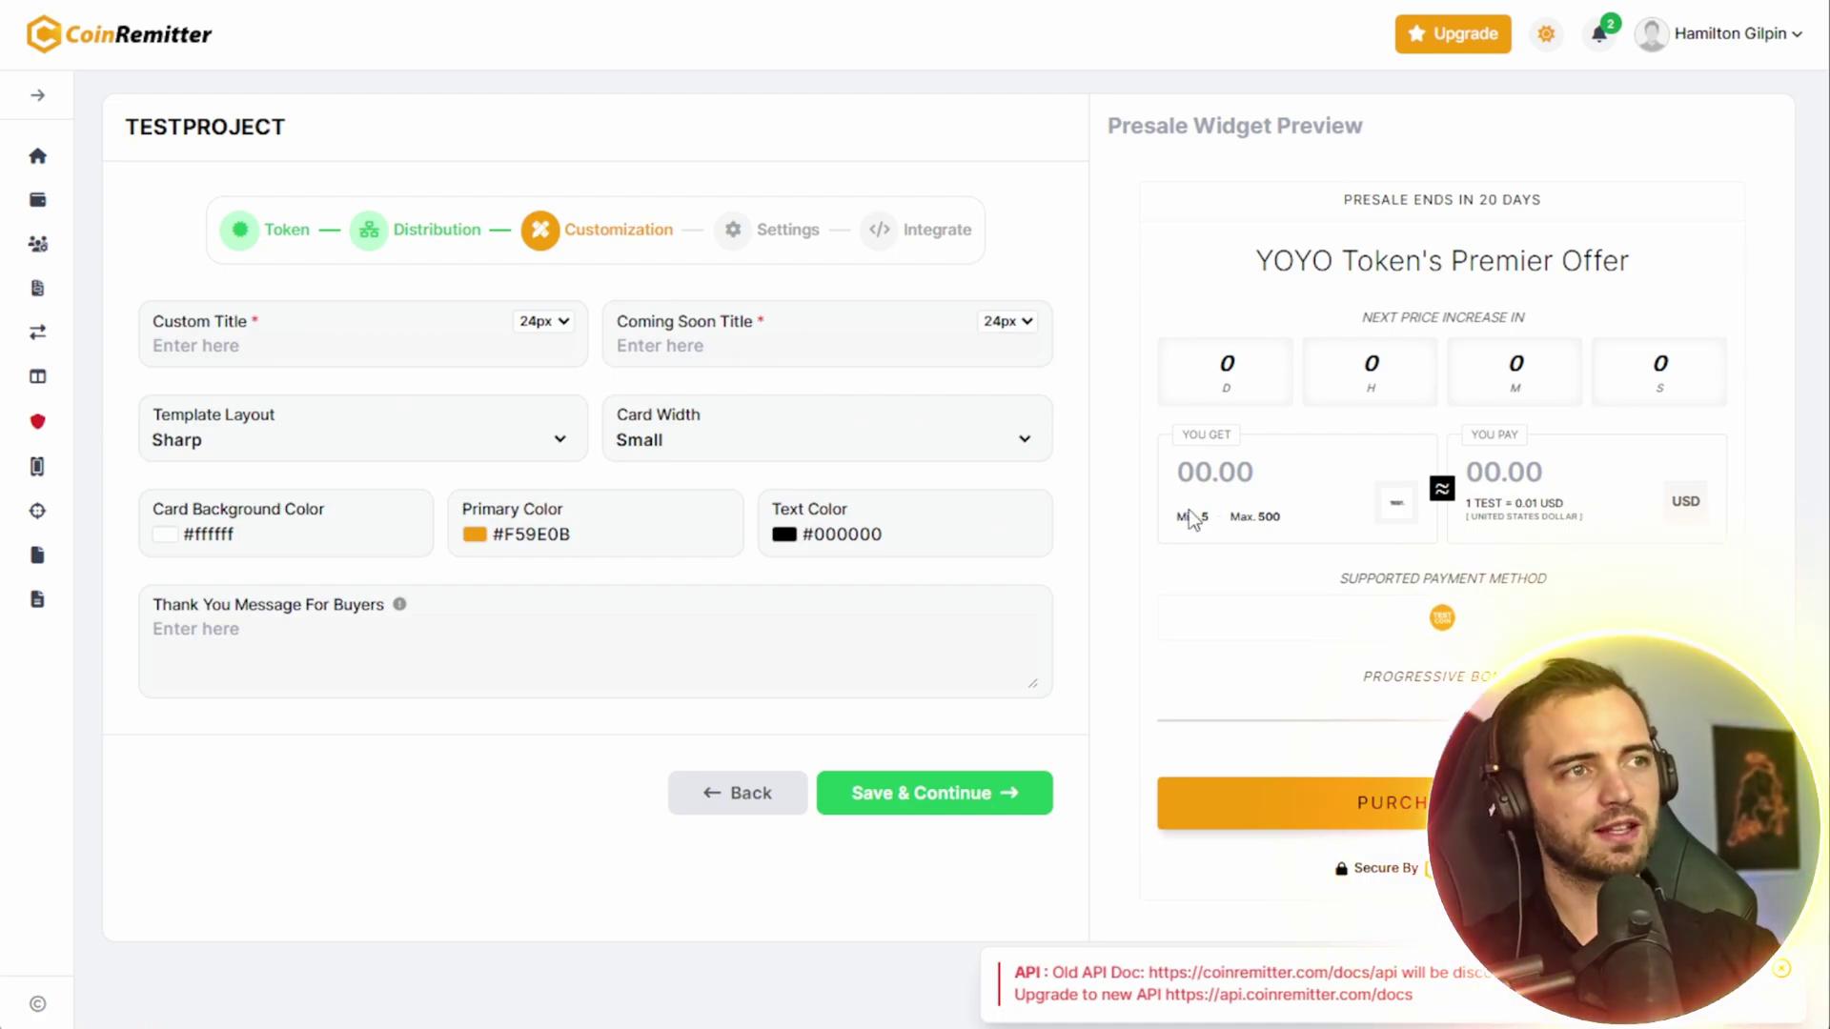
- Enter TEST PRESALE as the custom title and 'Coming soon' as the coming-soon title
{"action": "left_click", "coordinate": [332, 352]}
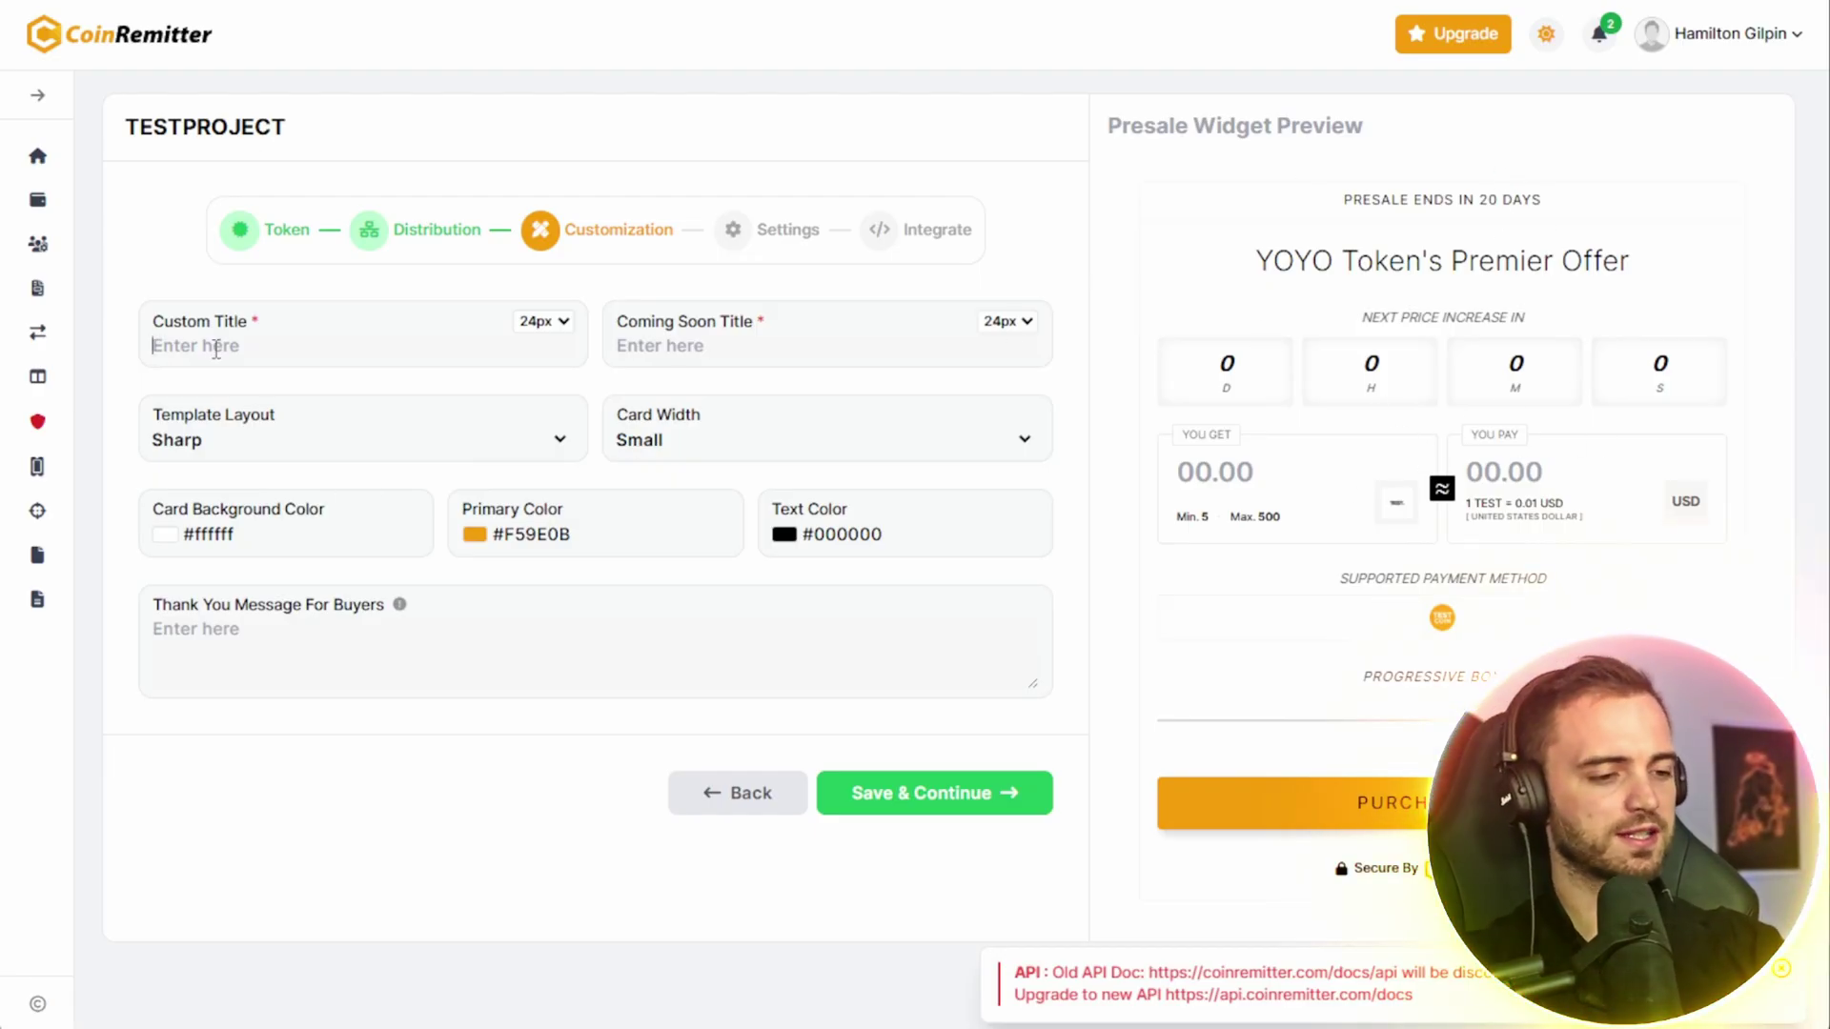
{"action": "type", "text": "TEST"}
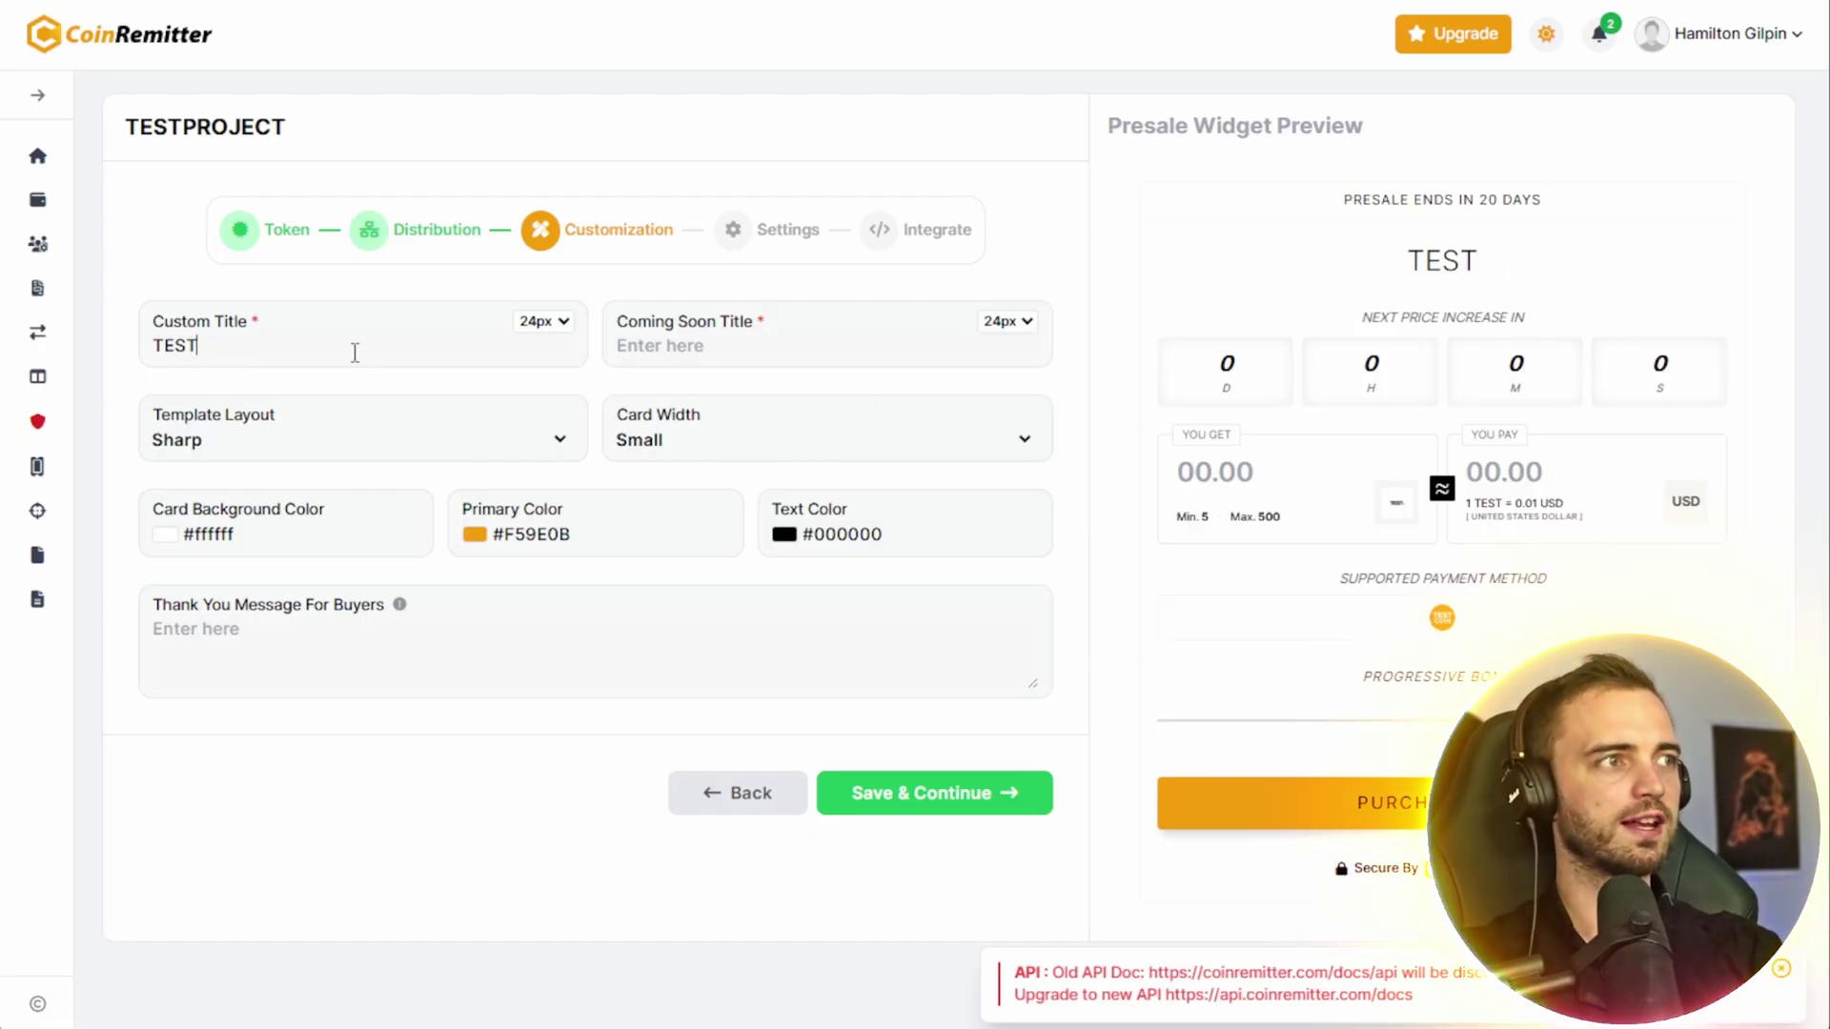
{"action": "type", "text": " PRESALE"}
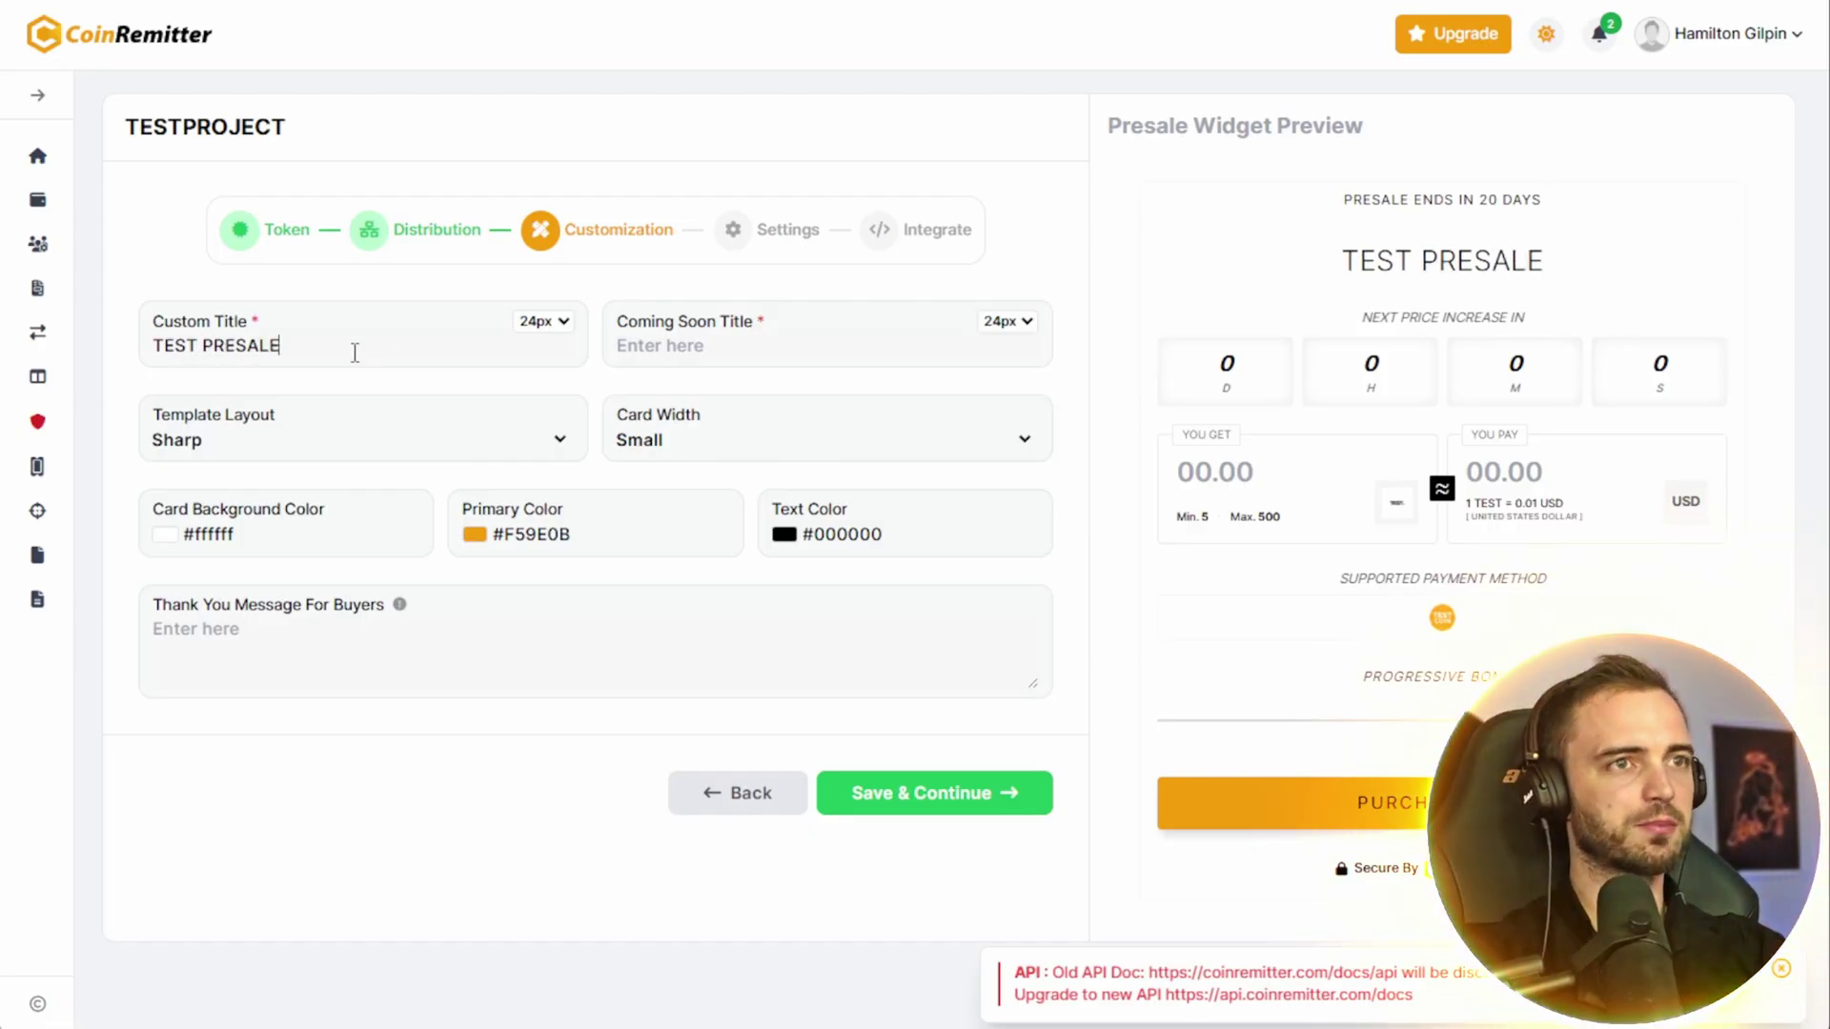
{"action": "left_click", "coordinate": [751, 354]}
{"action": "type", "text": "Coming"}
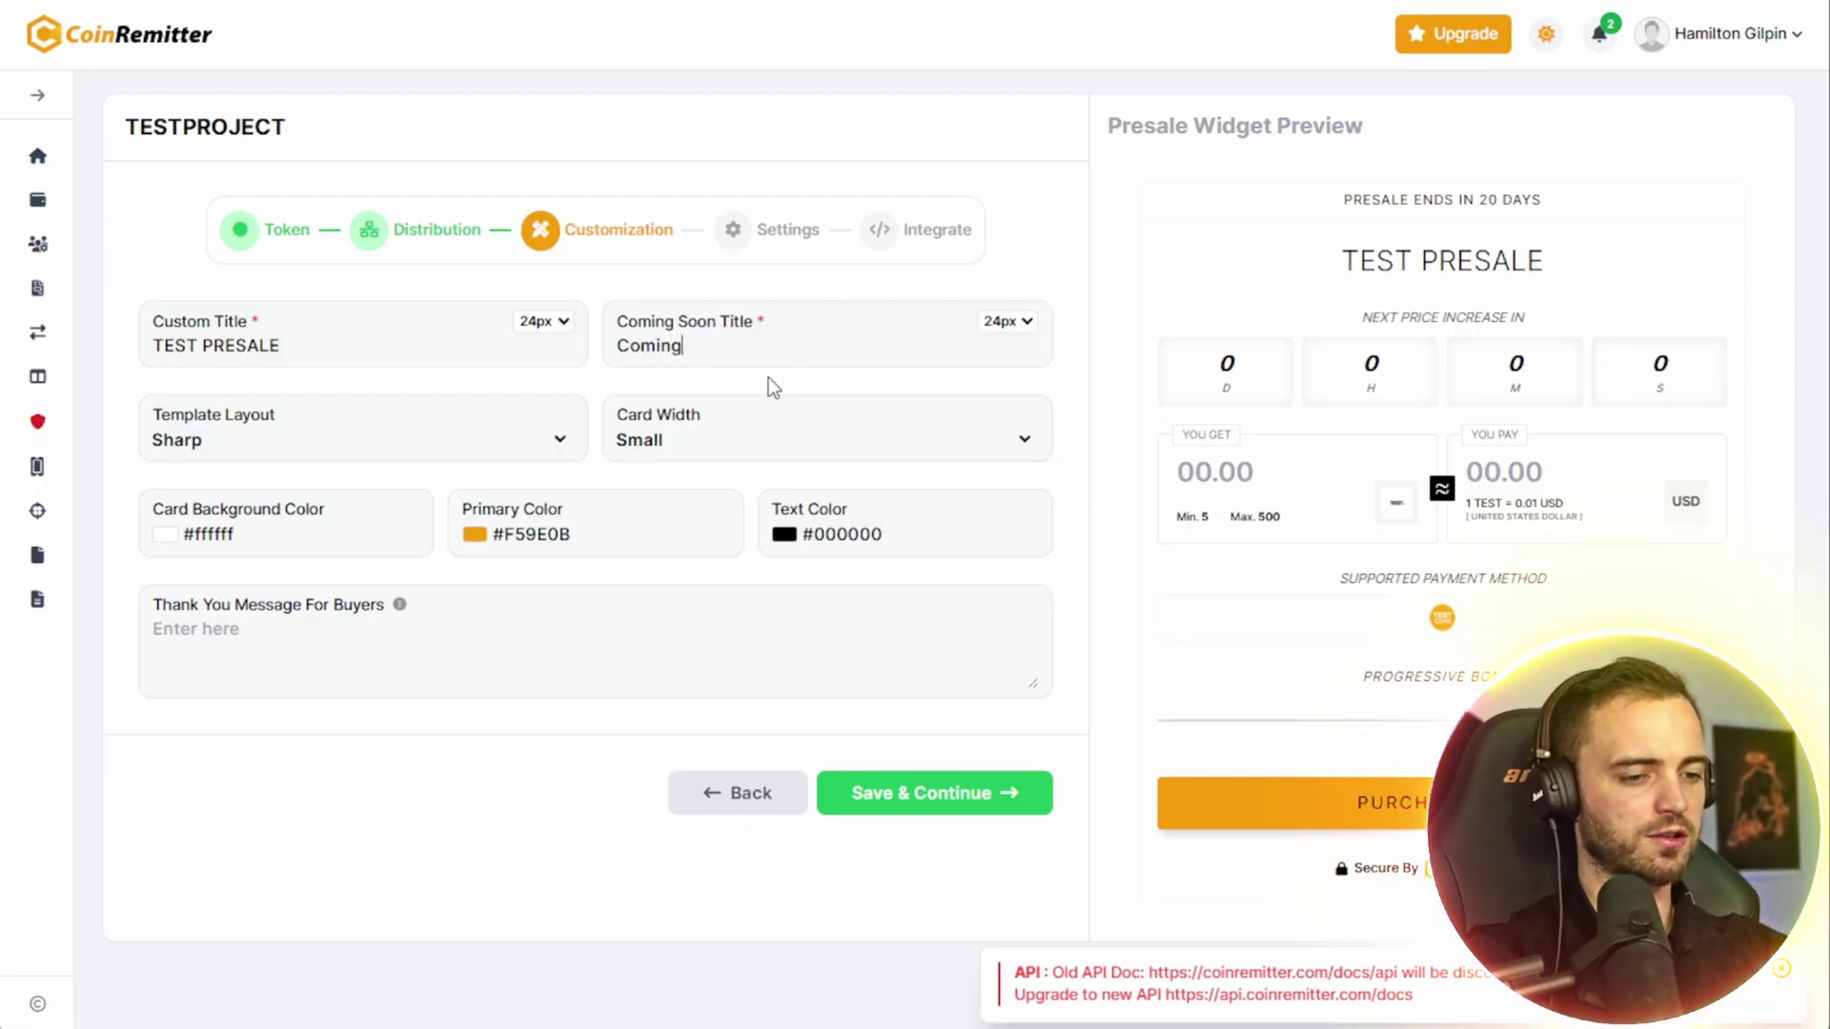
{"action": "type", "text": " soon"}
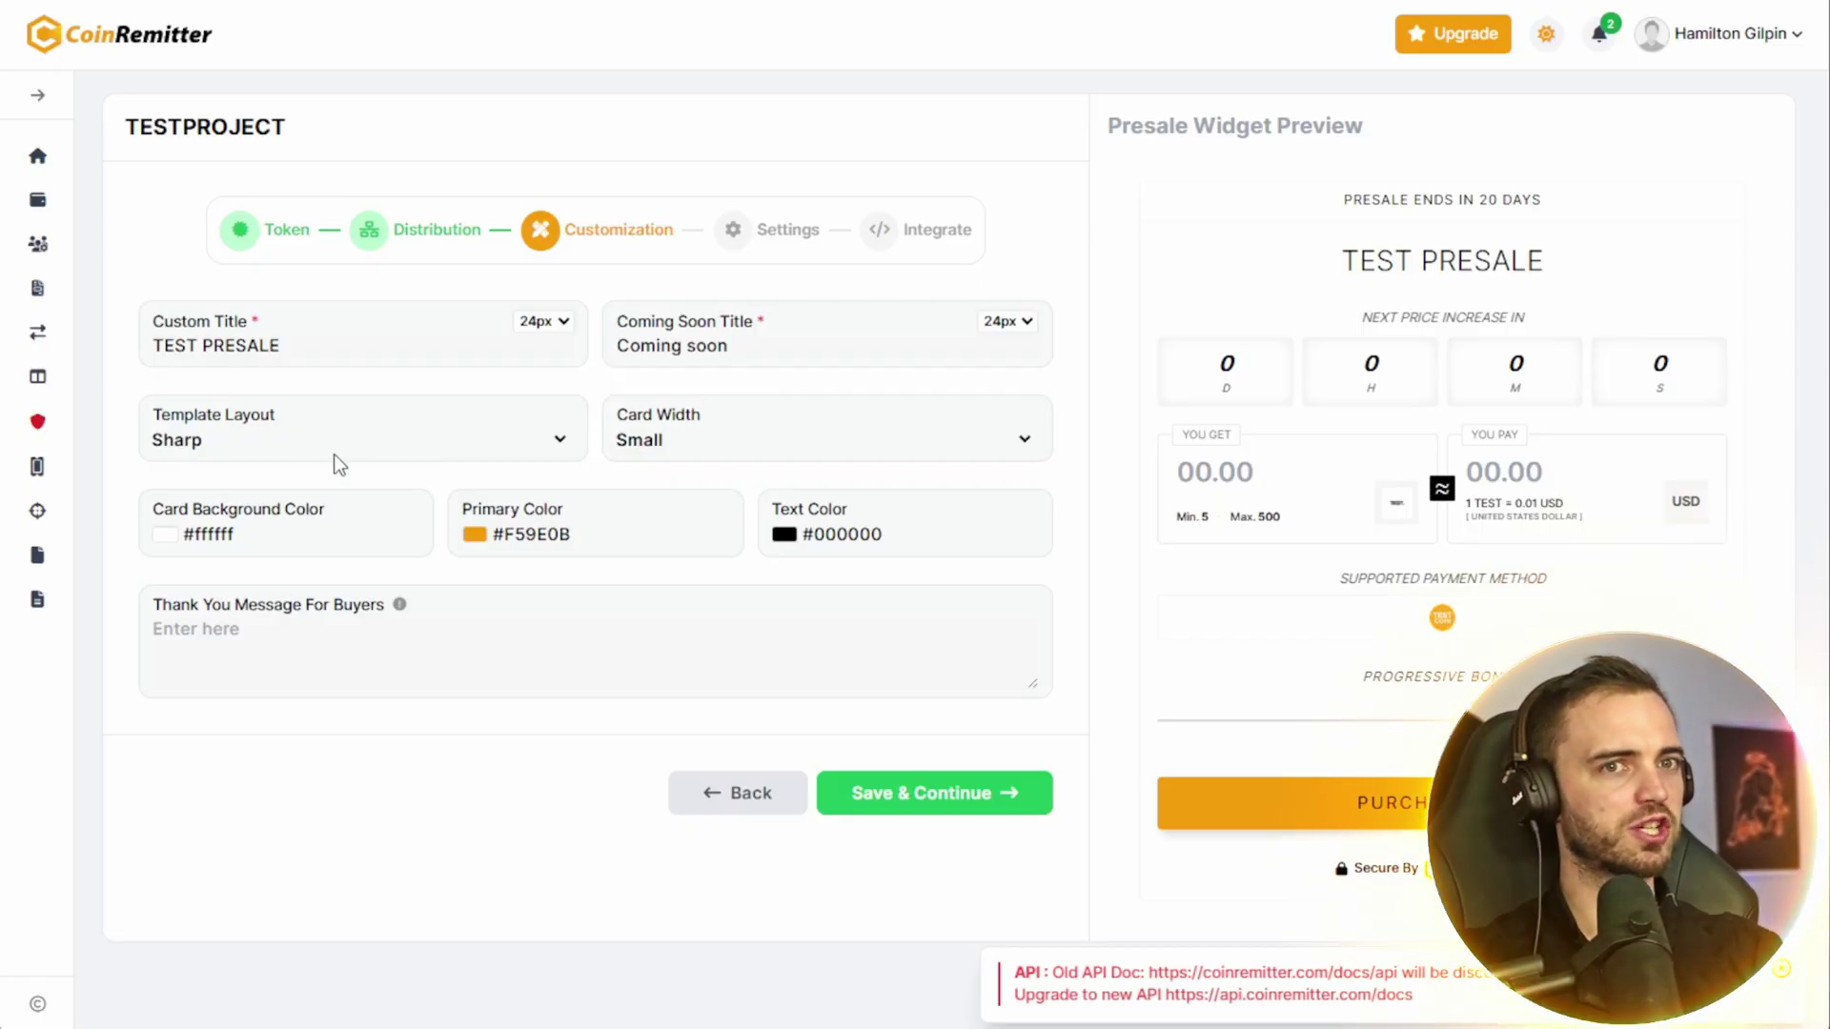
- Switch the template layout to Minimal and set the primary colour to black (#000000)
{"action": "left_click", "coordinate": [290, 505]}
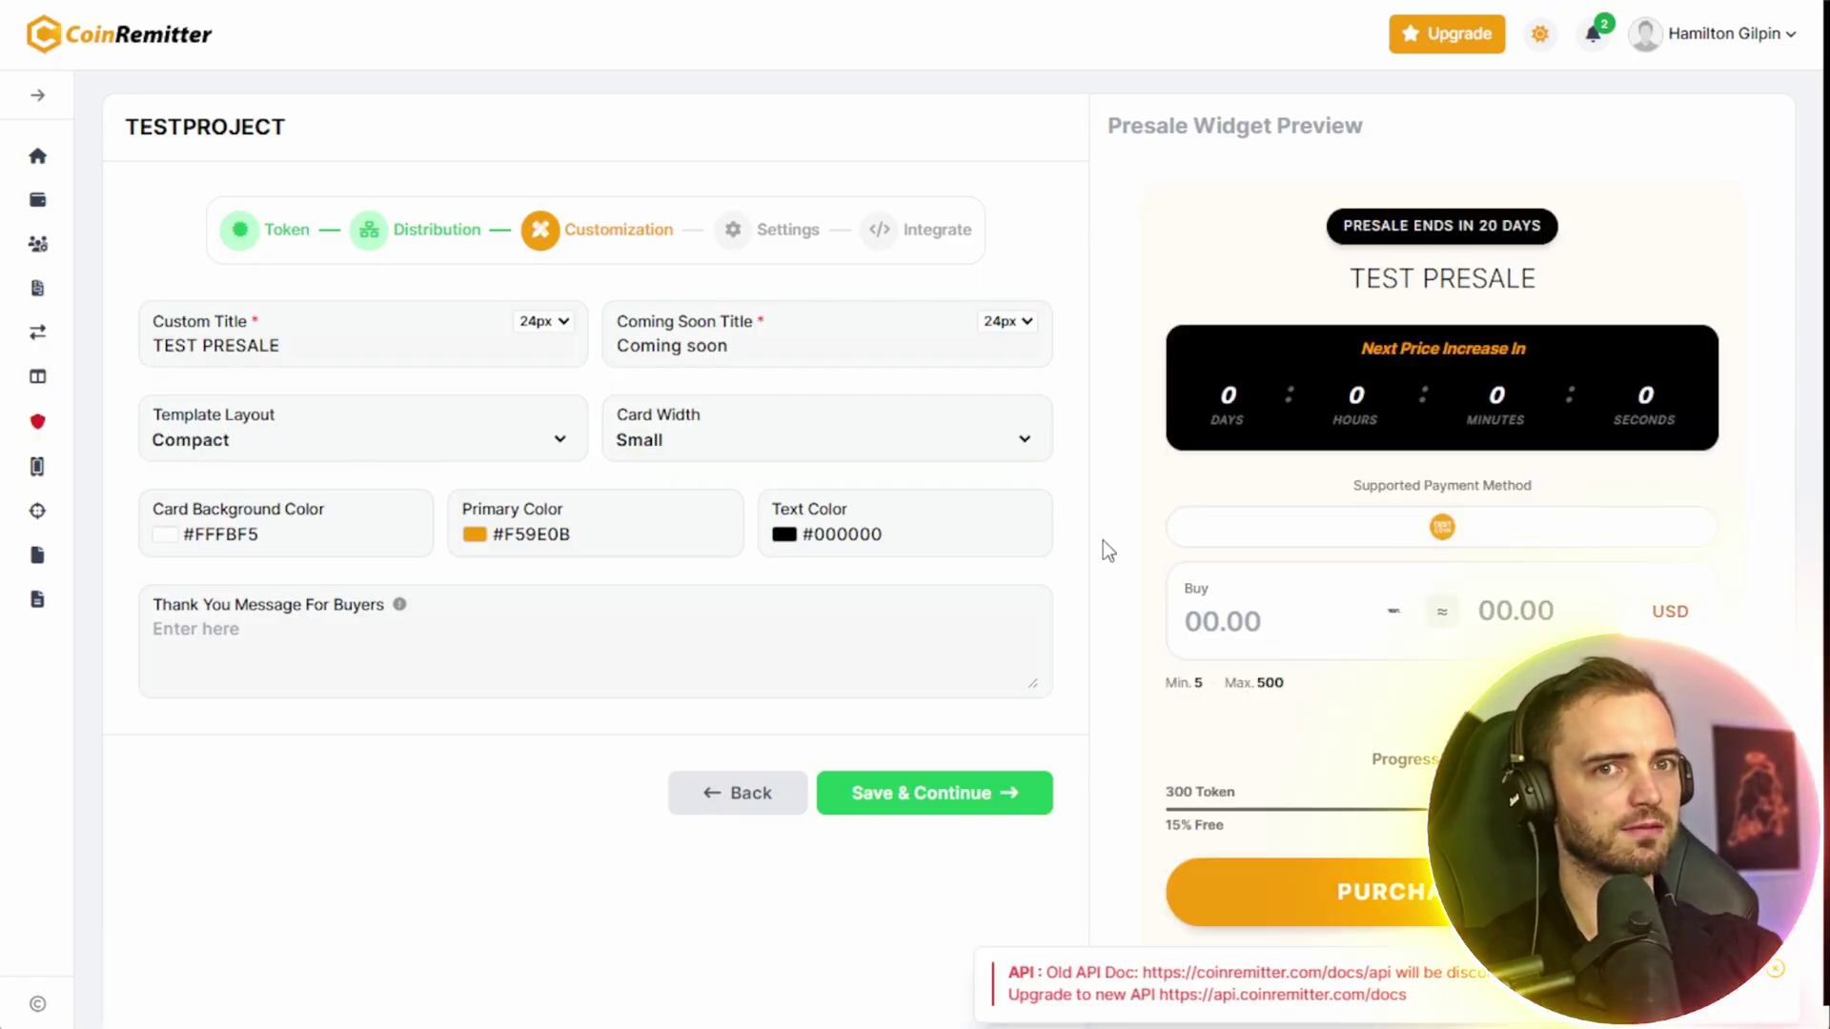
{"action": "left_click", "coordinate": [531, 446]}
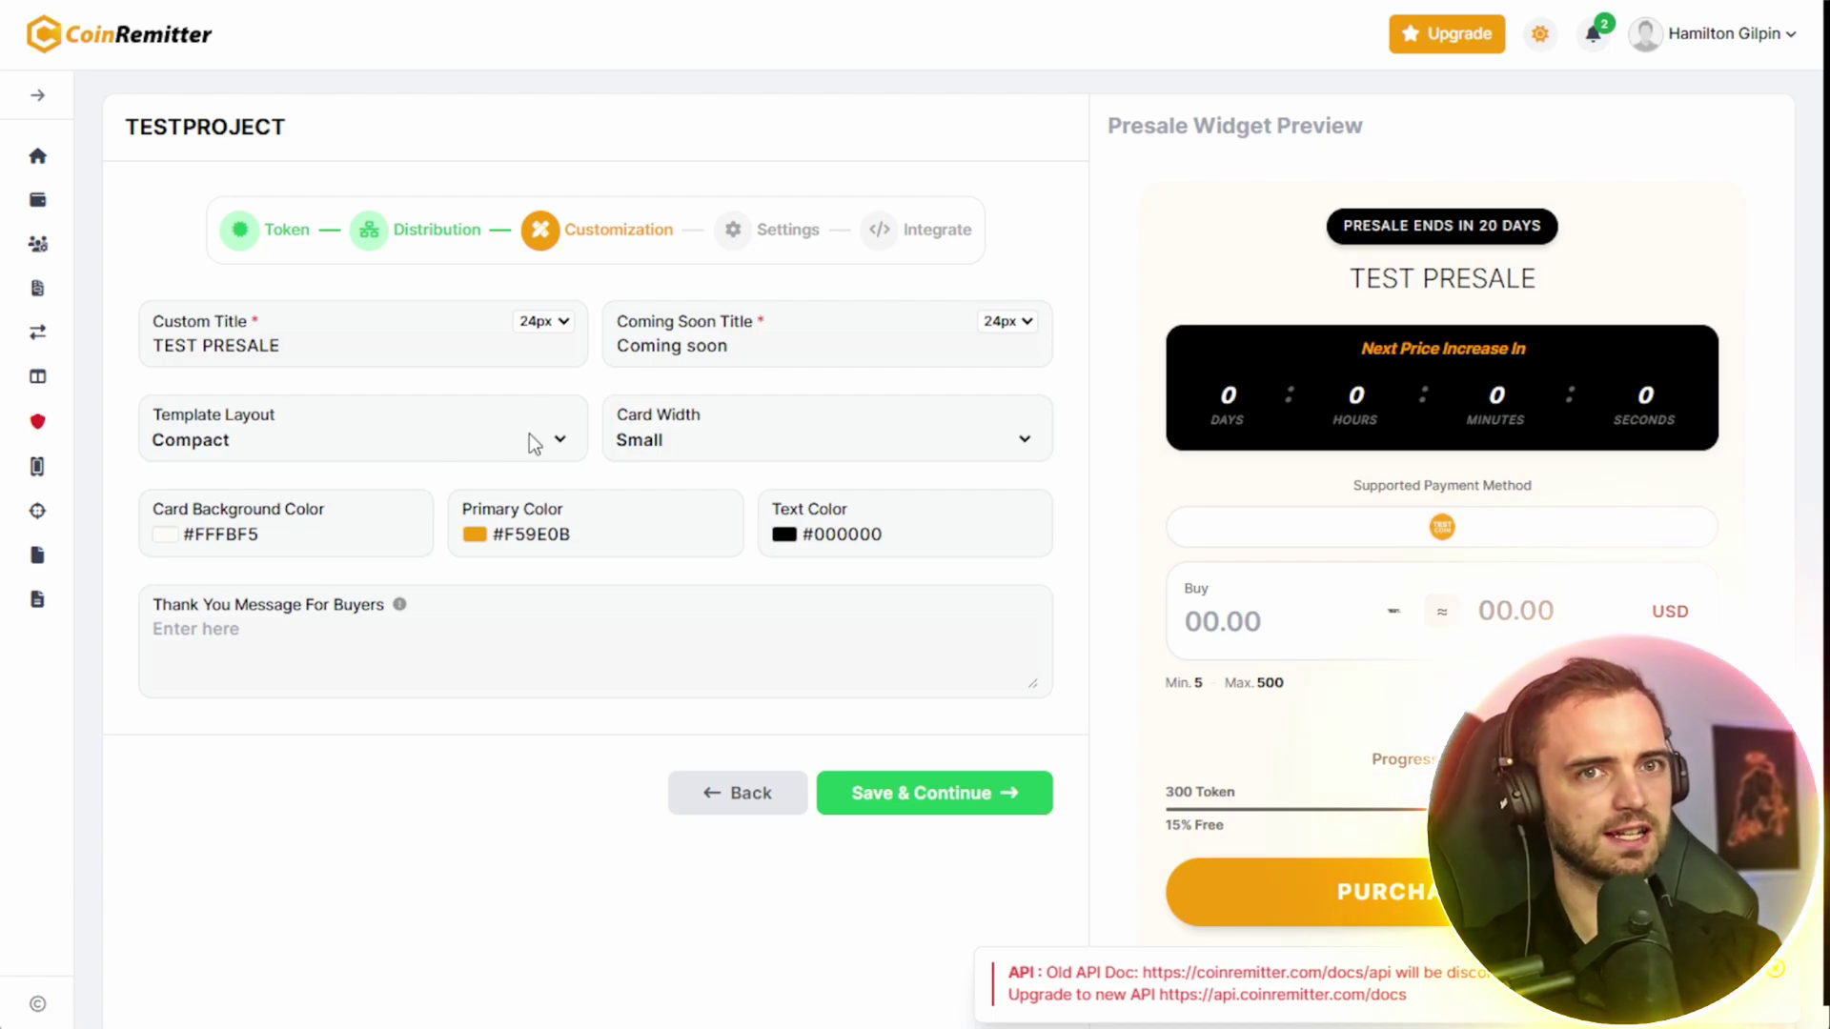
{"action": "left_click", "coordinate": [386, 526]}
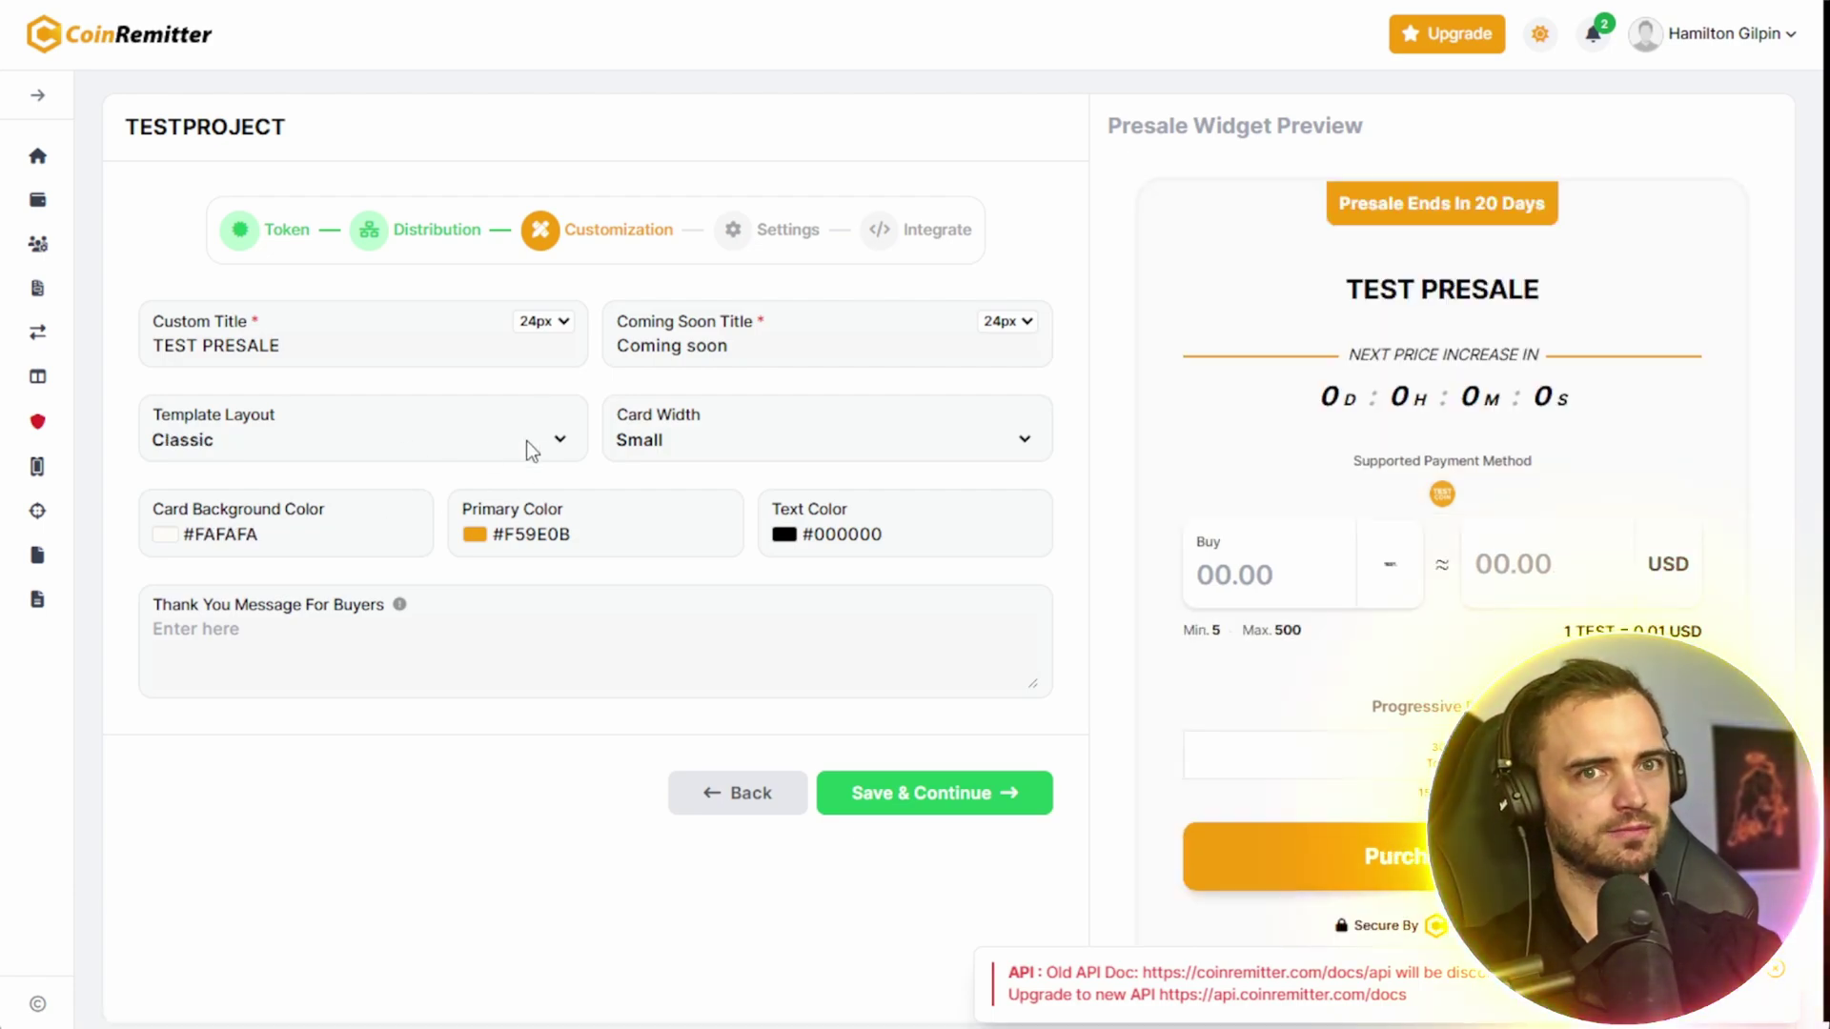
{"action": "left_click", "coordinate": [526, 440]}
{"action": "left_click", "coordinate": [388, 558]}
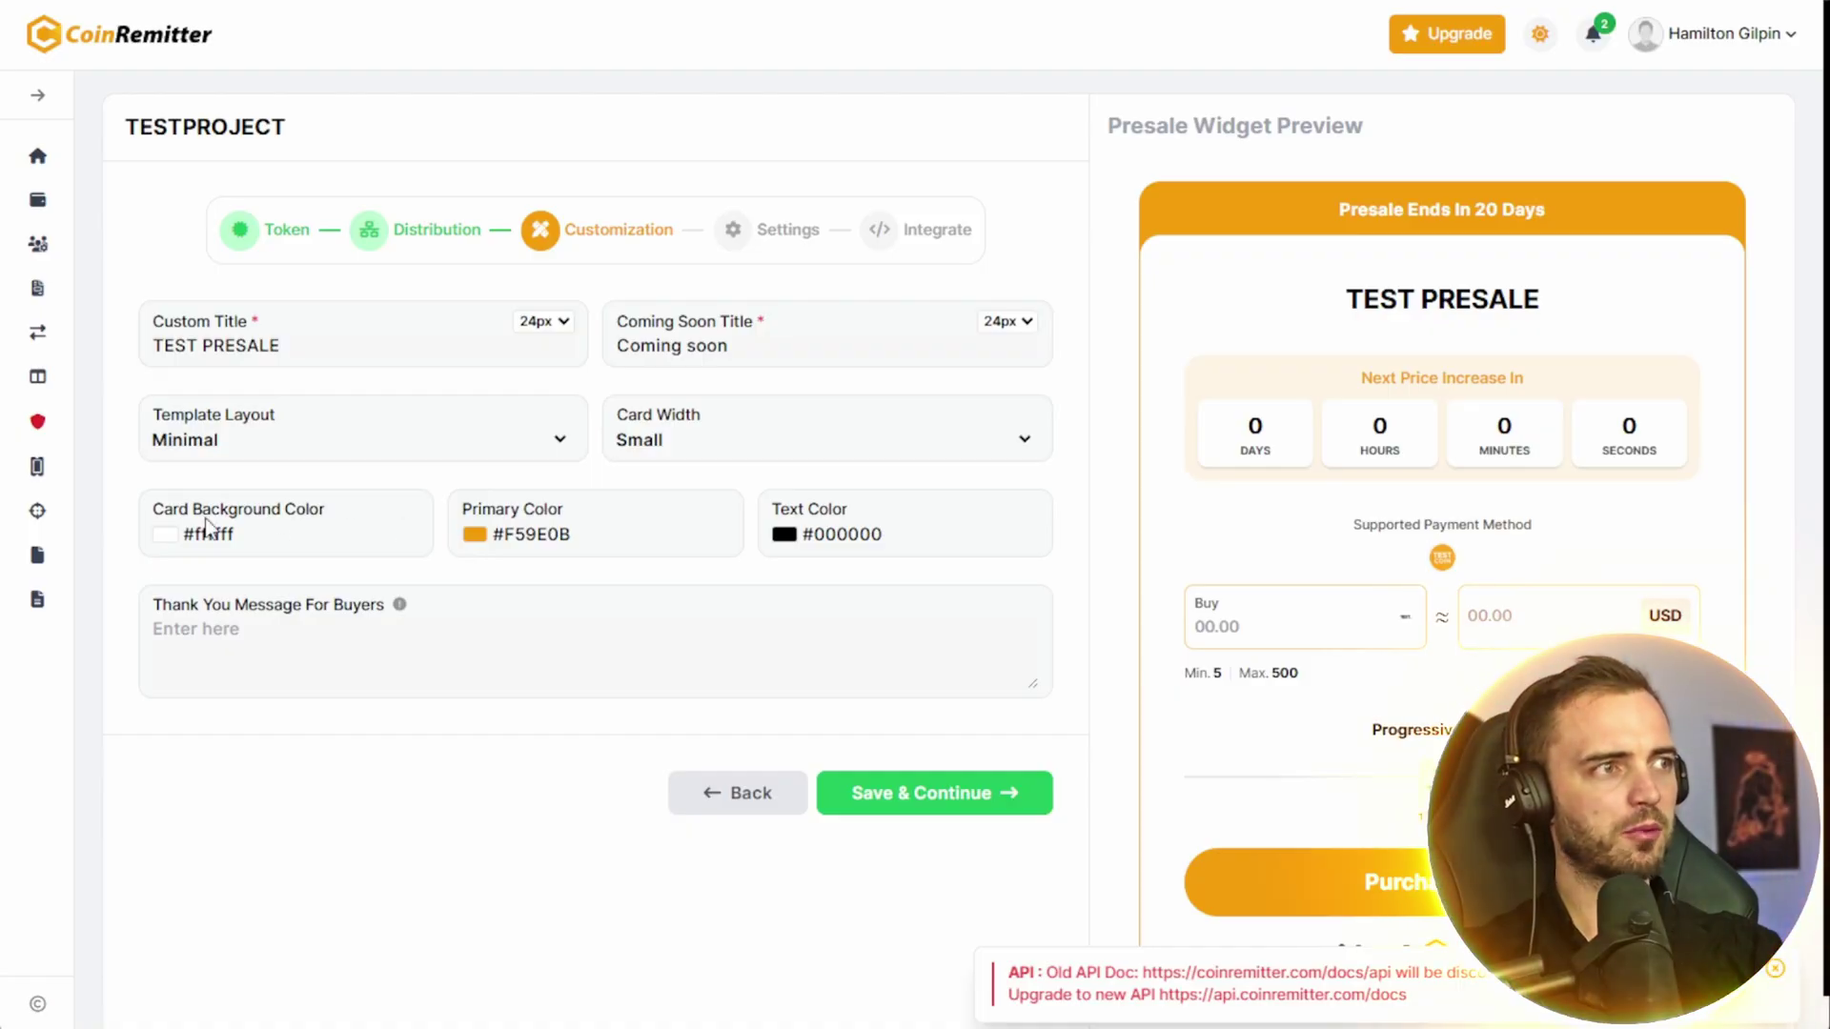
{"action": "left_click", "coordinate": [477, 536]}
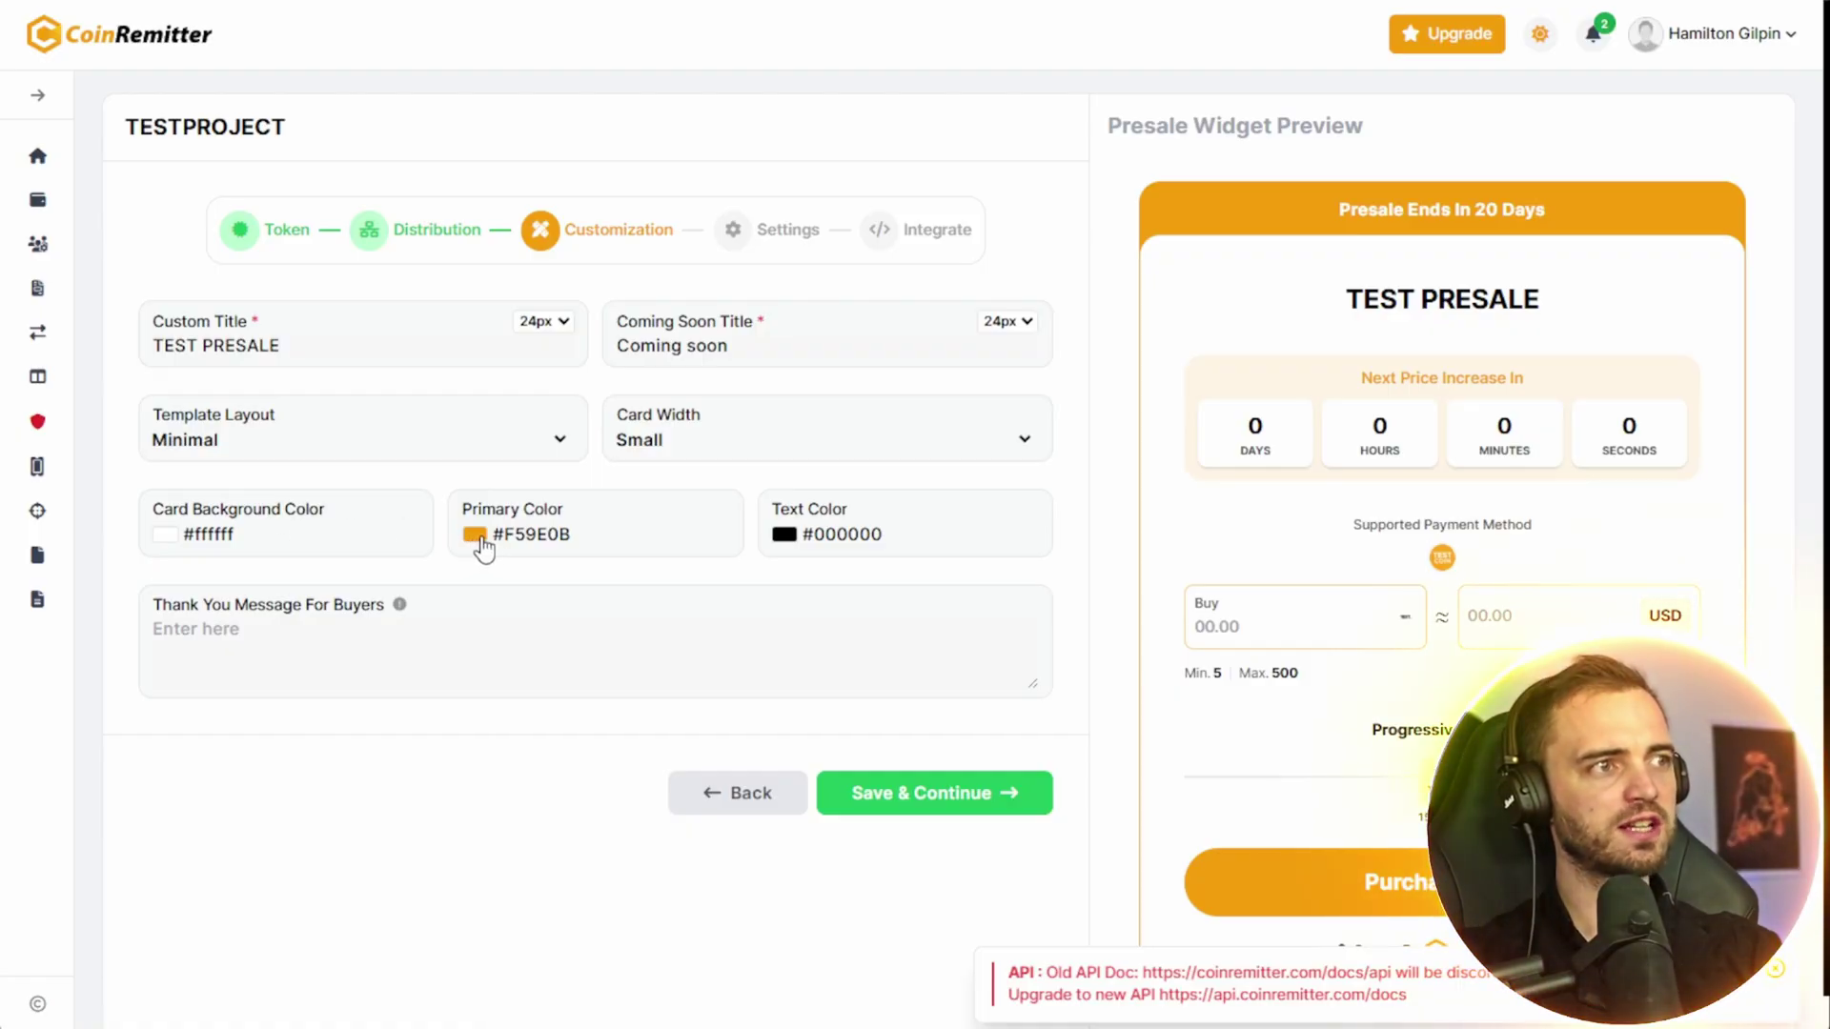
{"action": "left_click", "coordinate": [299, 774]}
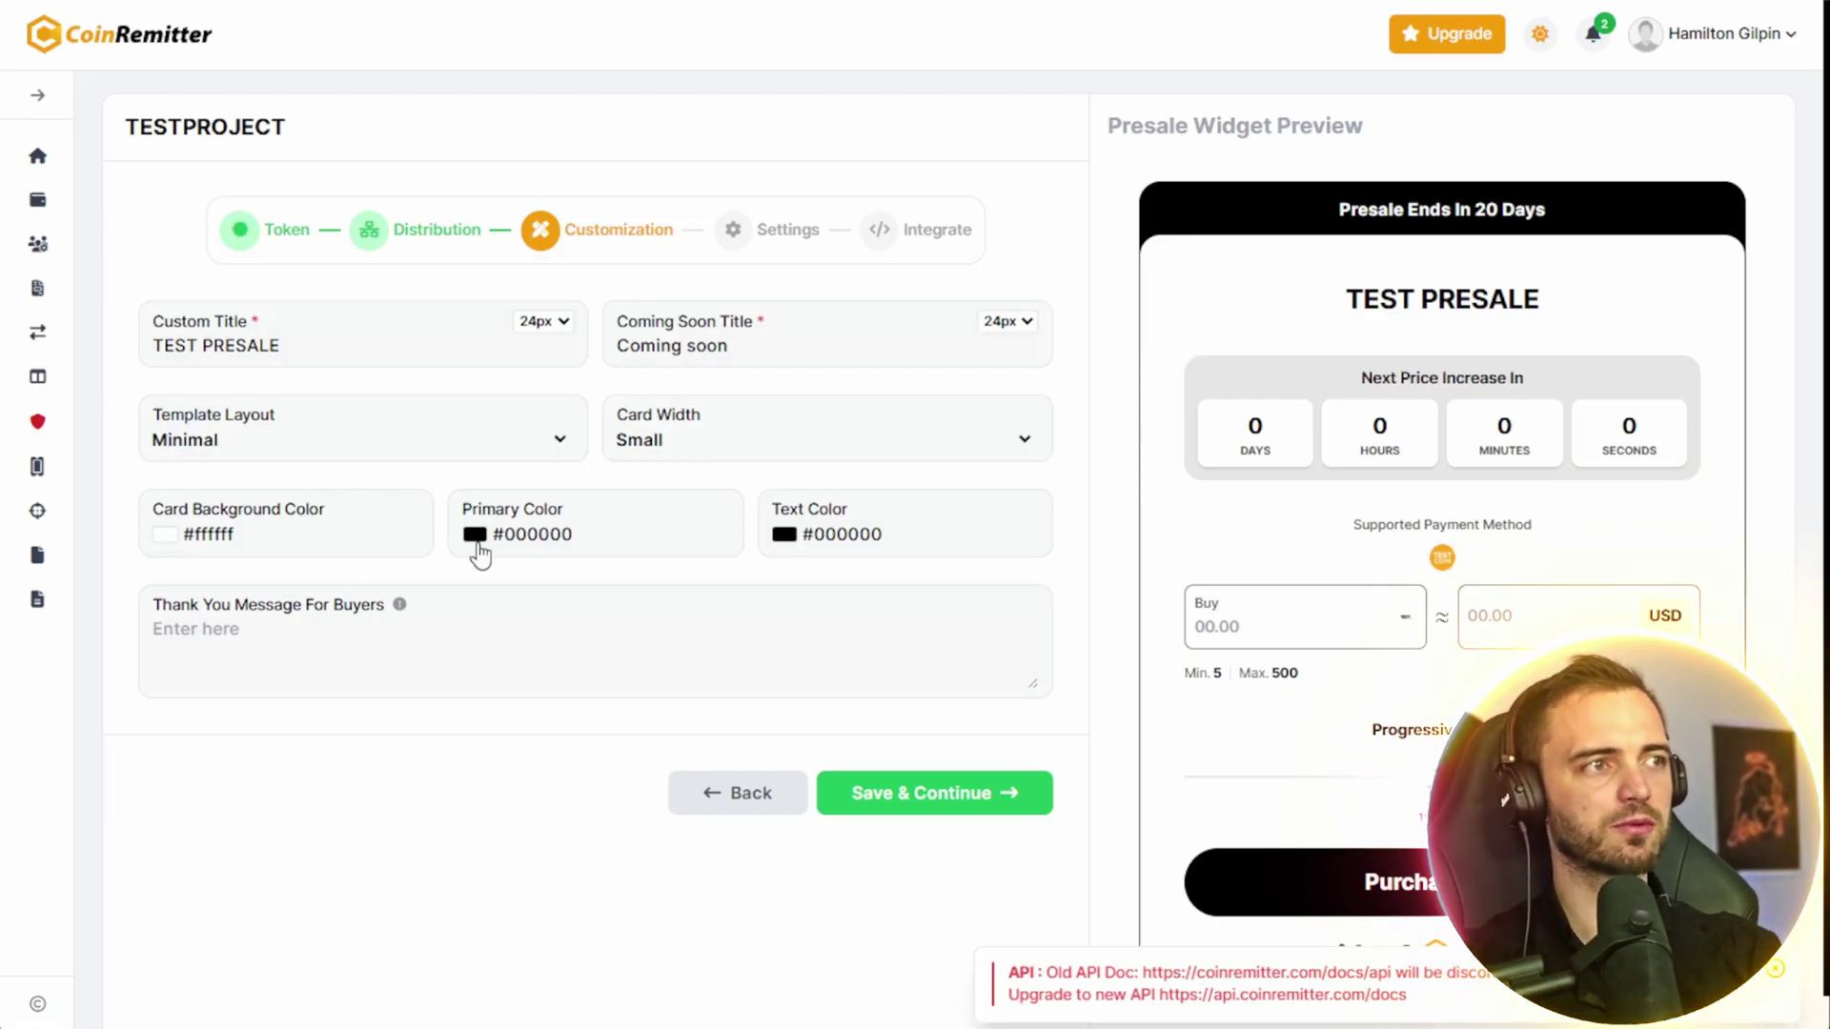
- Enter 'Thanks!' as the buyer thank-you message and save the customization
{"action": "left_click", "coordinate": [338, 583]}
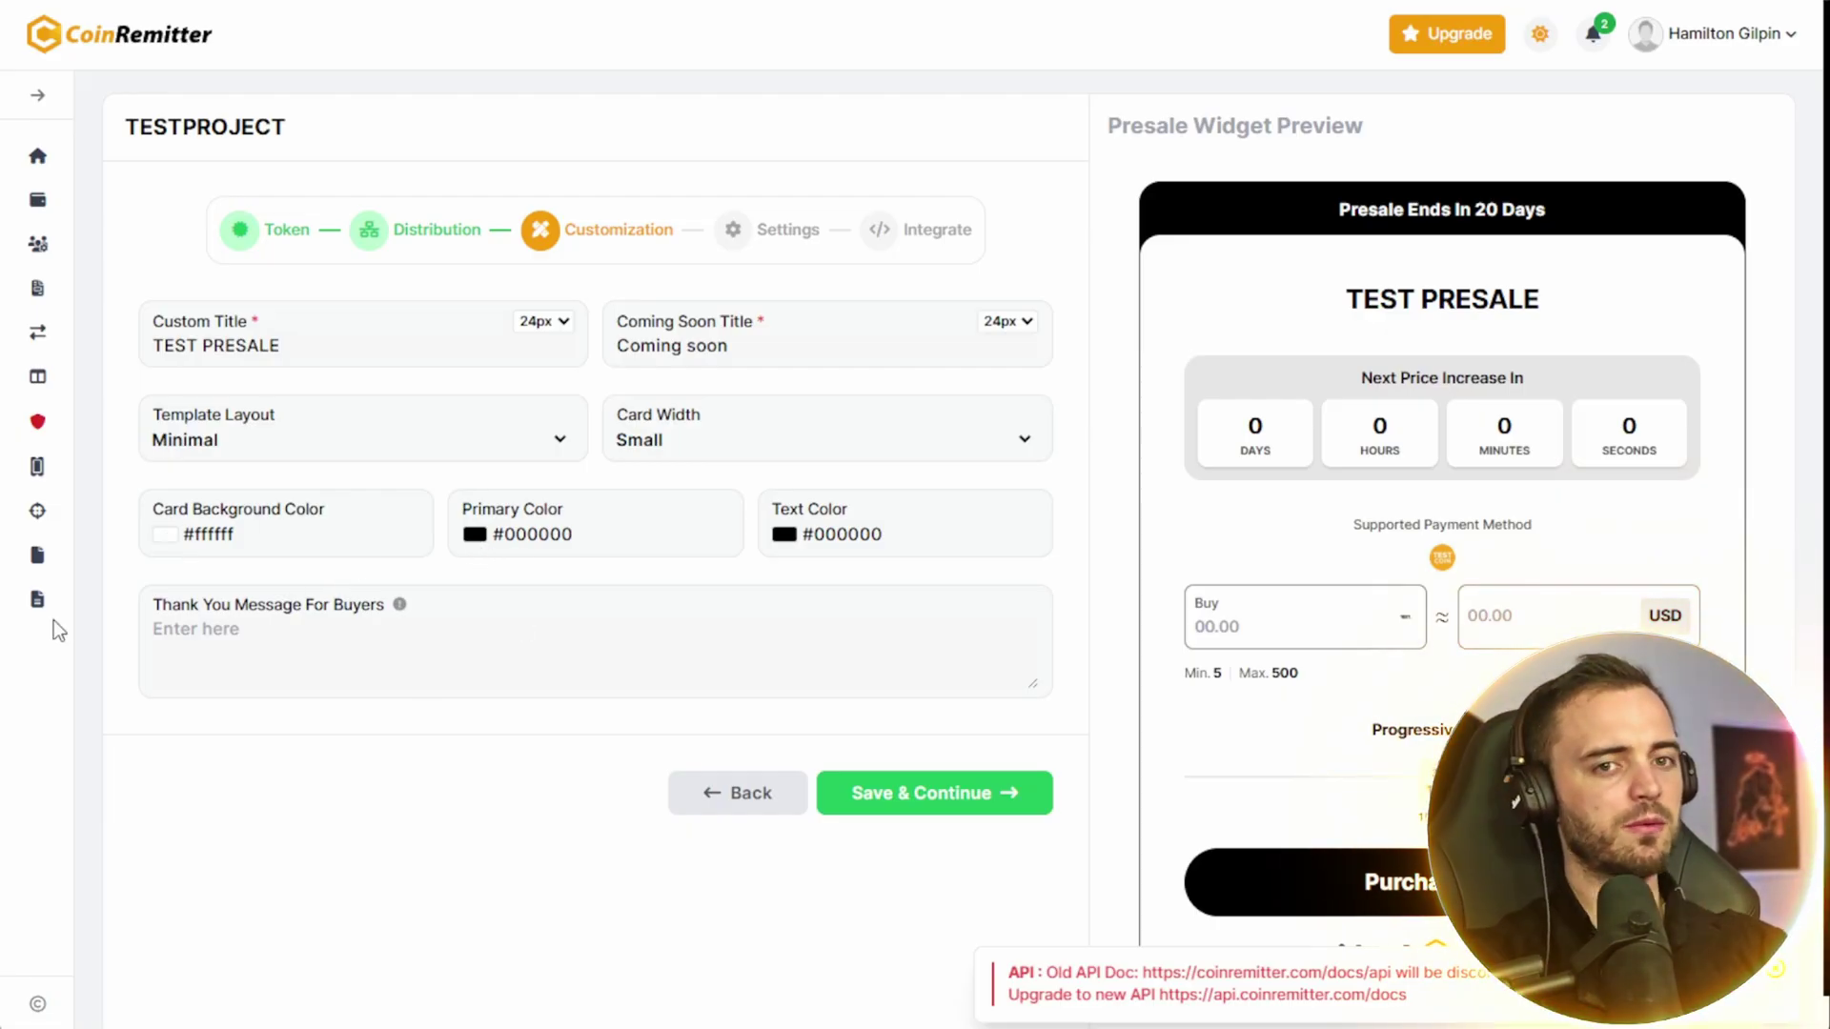
{"action": "type", "text": "Thanks!"}
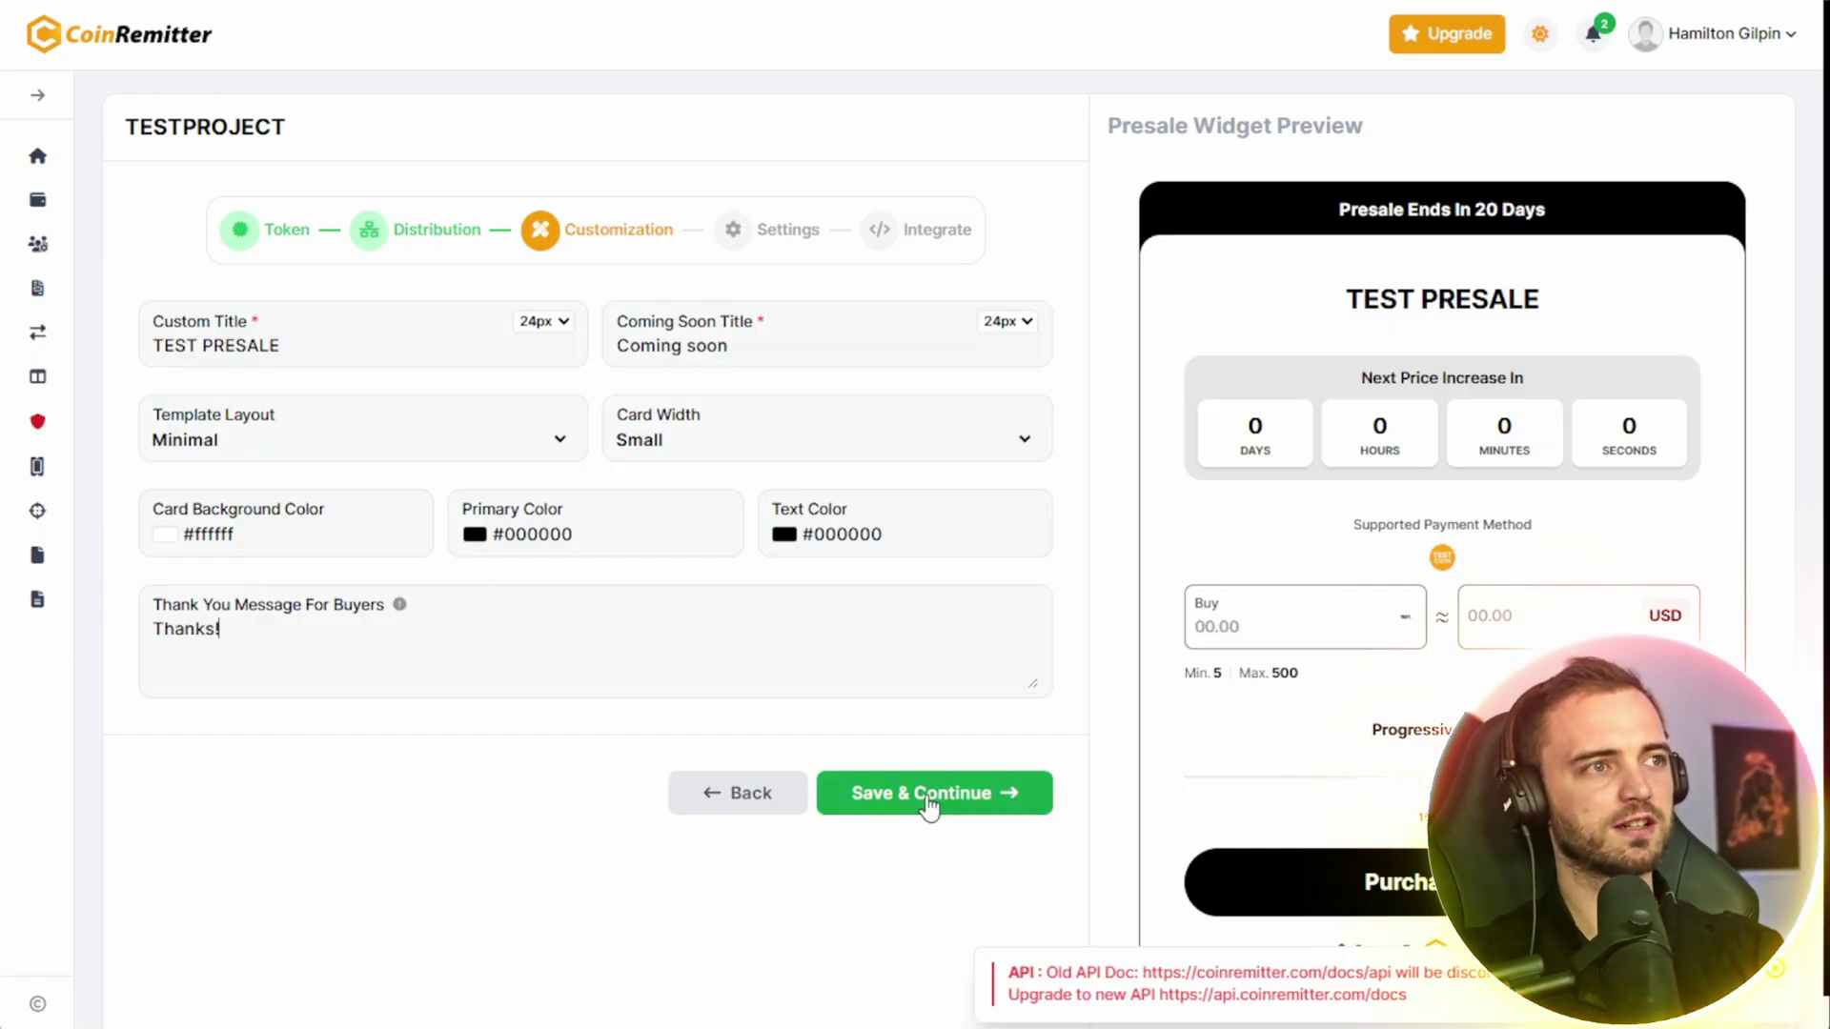
{"action": "left_click", "coordinate": [969, 794]}
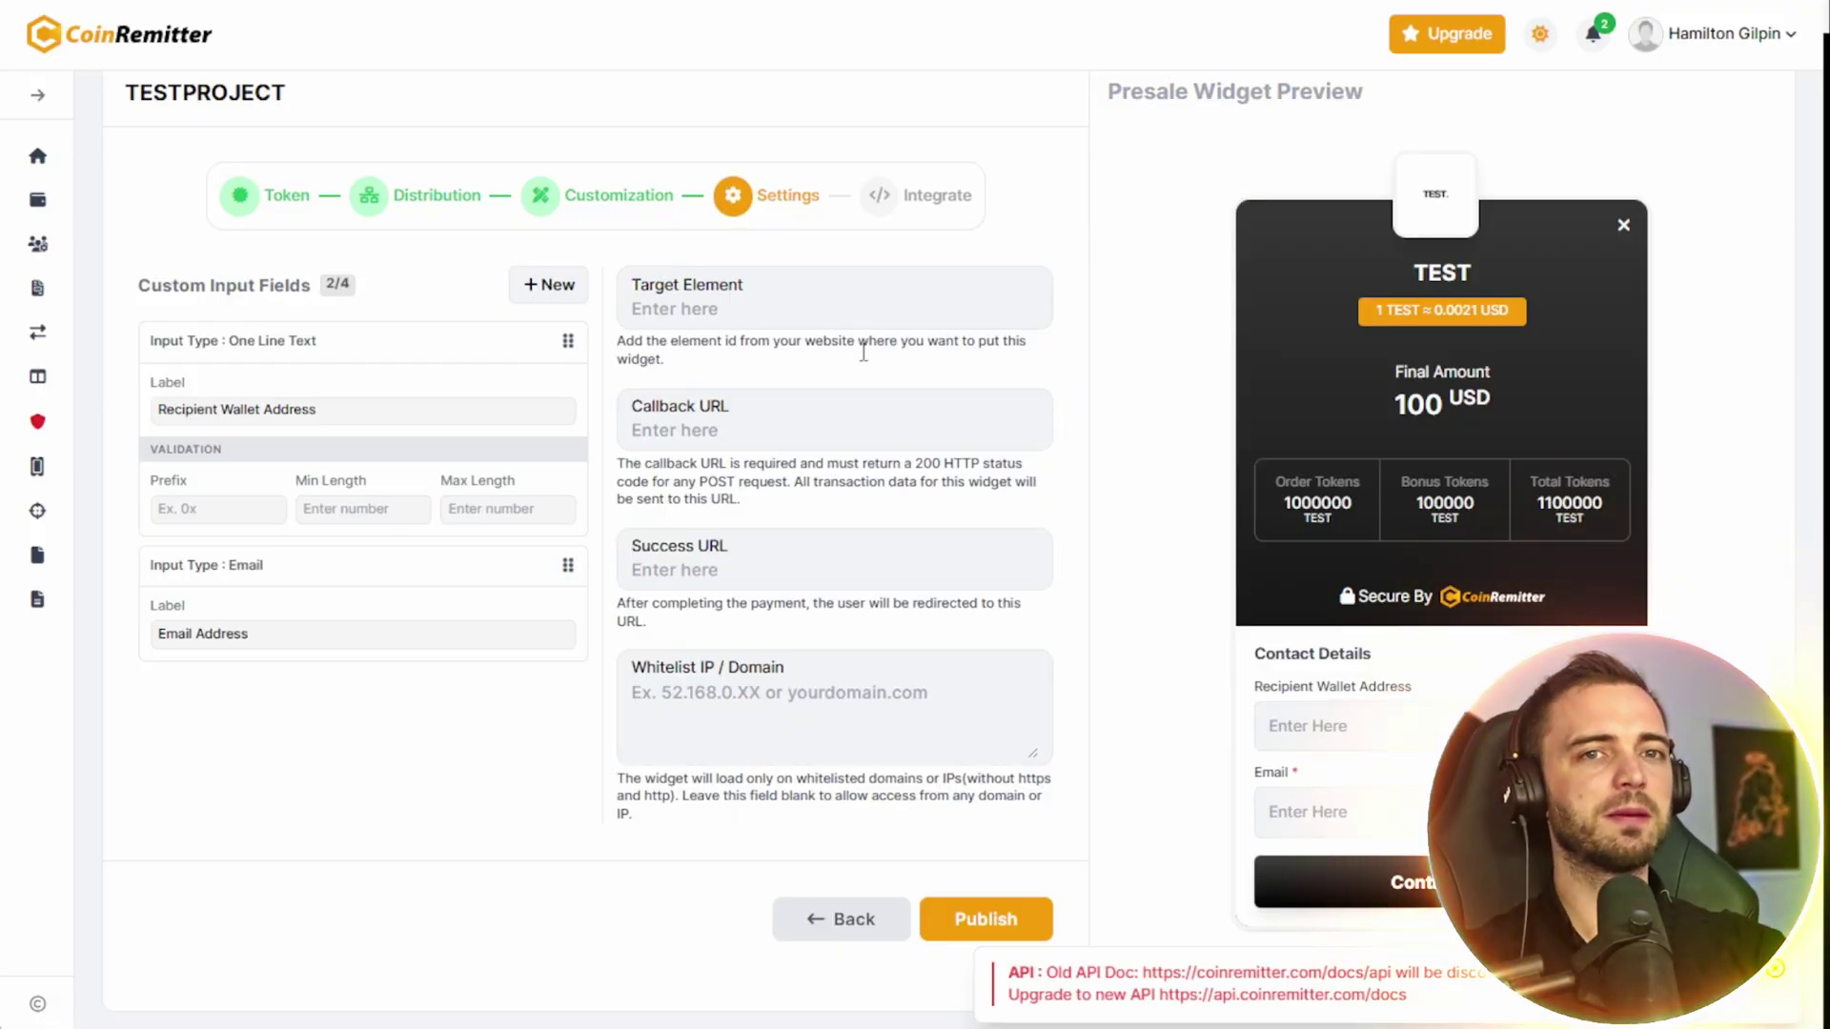
- Keep only the Recipient Wallet Address and email custom fields and publish the TESTPROJECT presale widget
{"action": "left_click_drag", "start_coordinate": [319, 410], "coordinate": [154, 410]}
{"action": "left_click", "coordinate": [422, 421]}
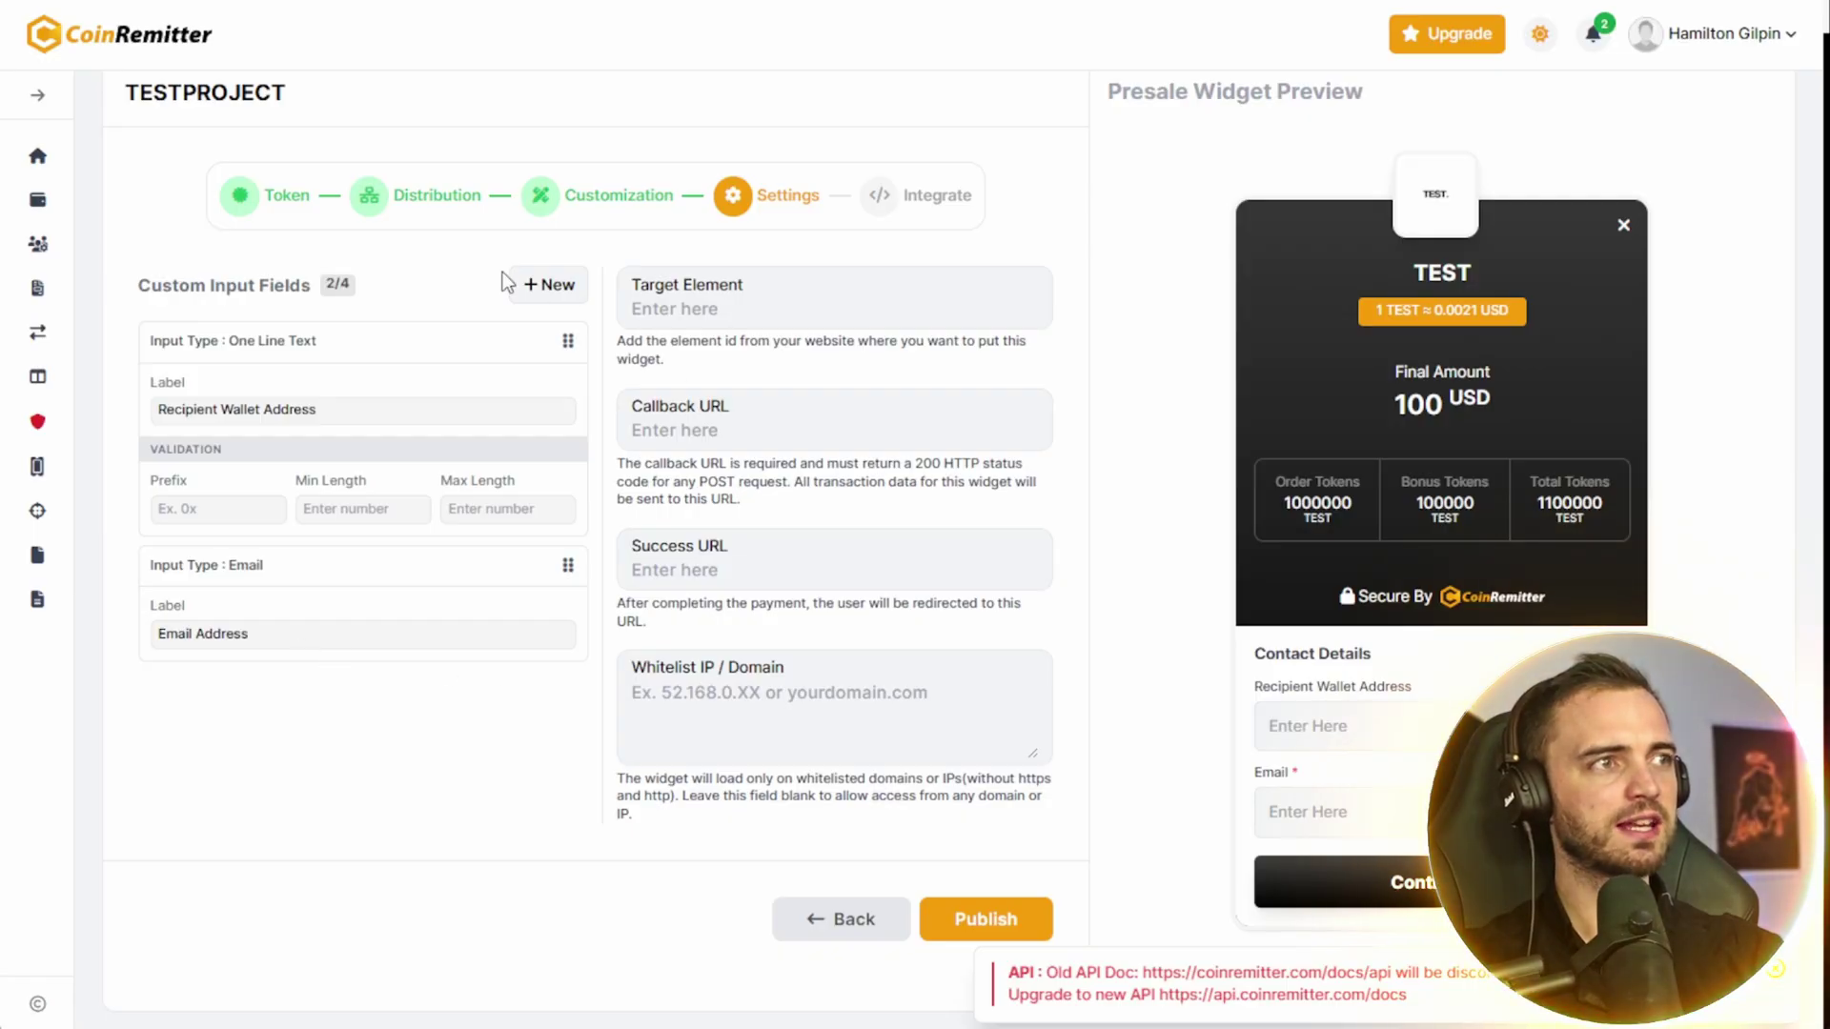
{"action": "left_click", "coordinate": [536, 286]}
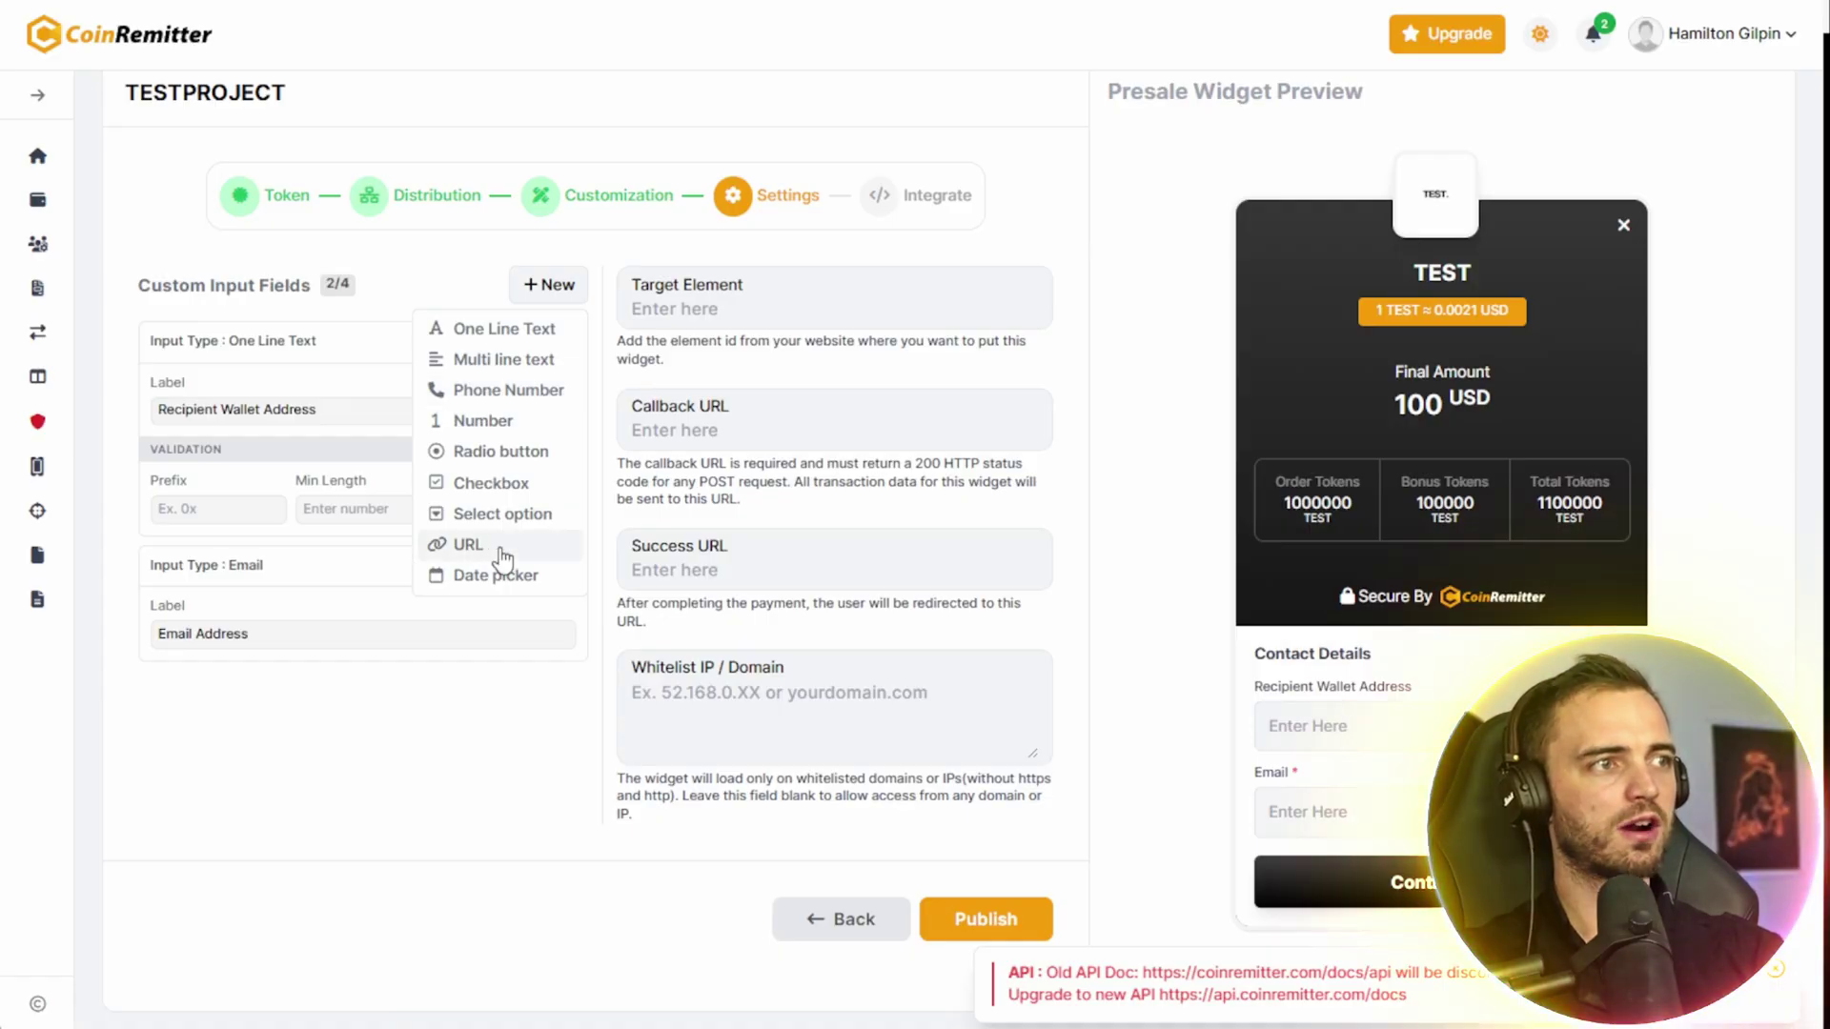
{"action": "left_click", "coordinate": [1008, 919]}
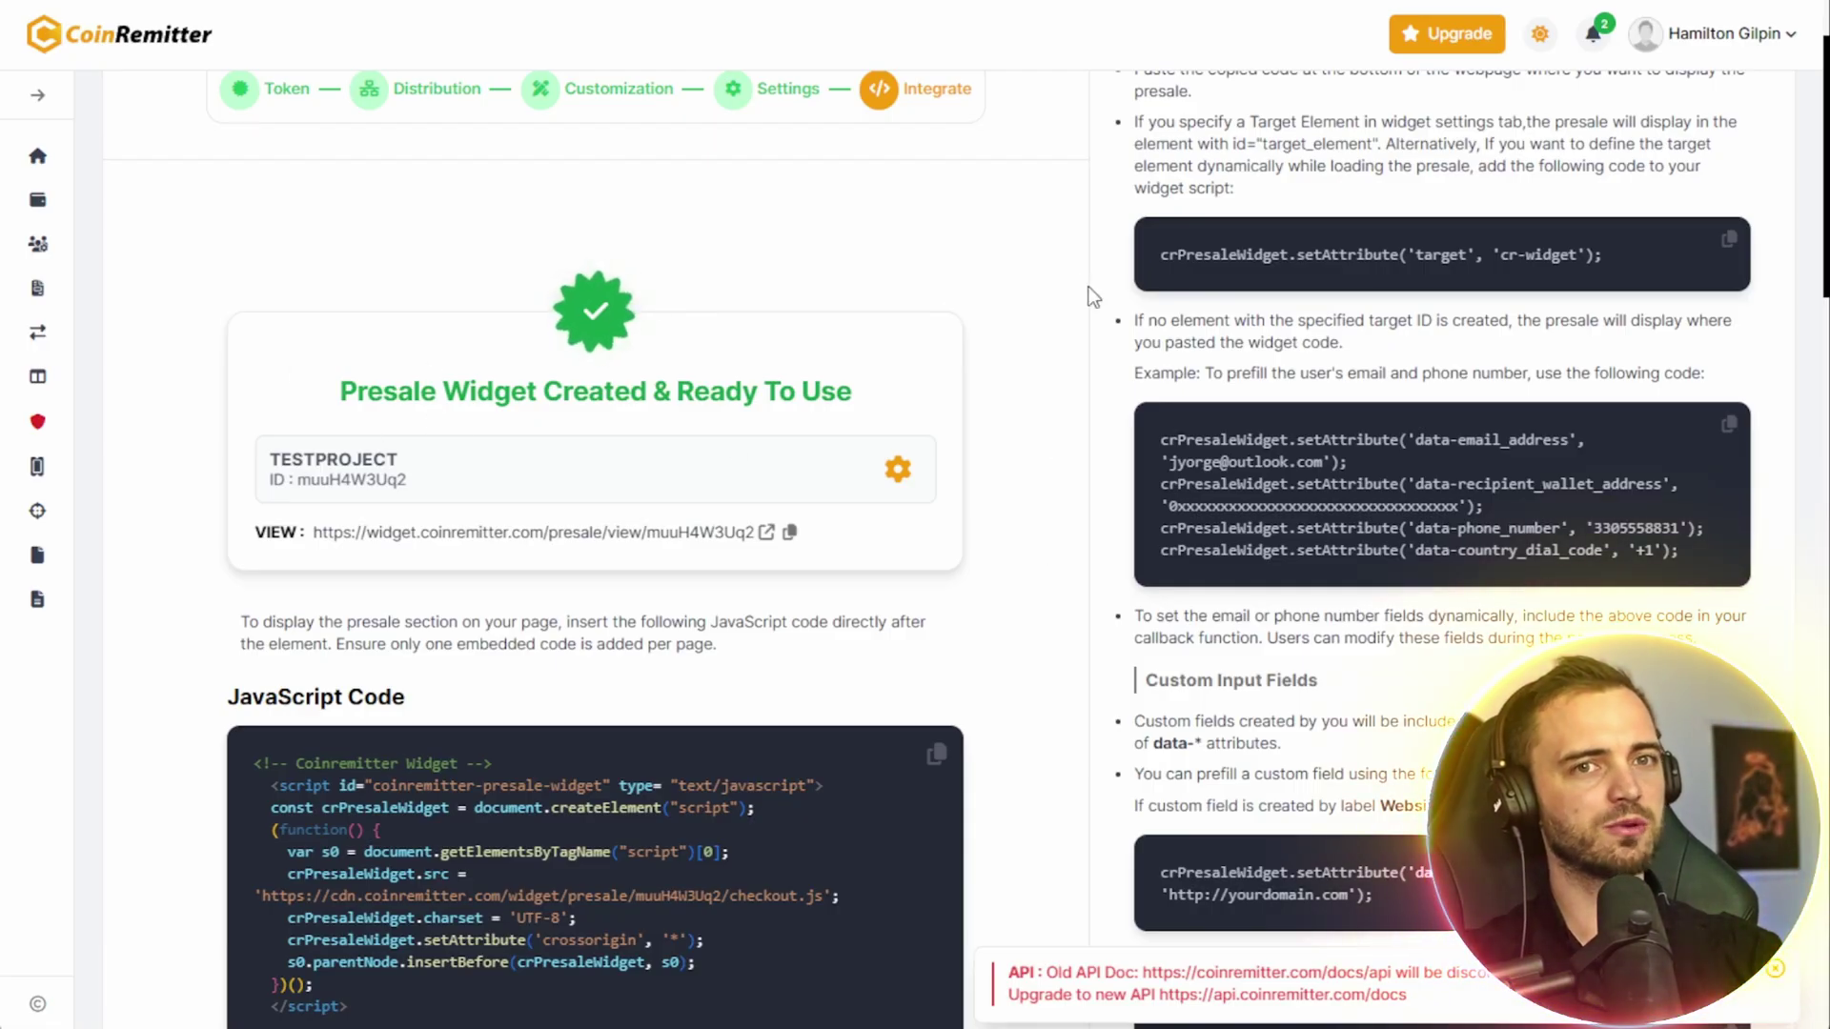
- Review the embed code, then open the live view of the published TEST PRESALE widget
{"action": "scroll", "coordinate": [1124, 440], "scroll_direction": "down", "scroll_amount": 1}
{"action": "scroll", "coordinate": [1115, 434], "scroll_direction": "down", "scroll_amount": 3}
{"action": "scroll", "coordinate": [1112, 429], "scroll_direction": "up", "scroll_amount": 2}
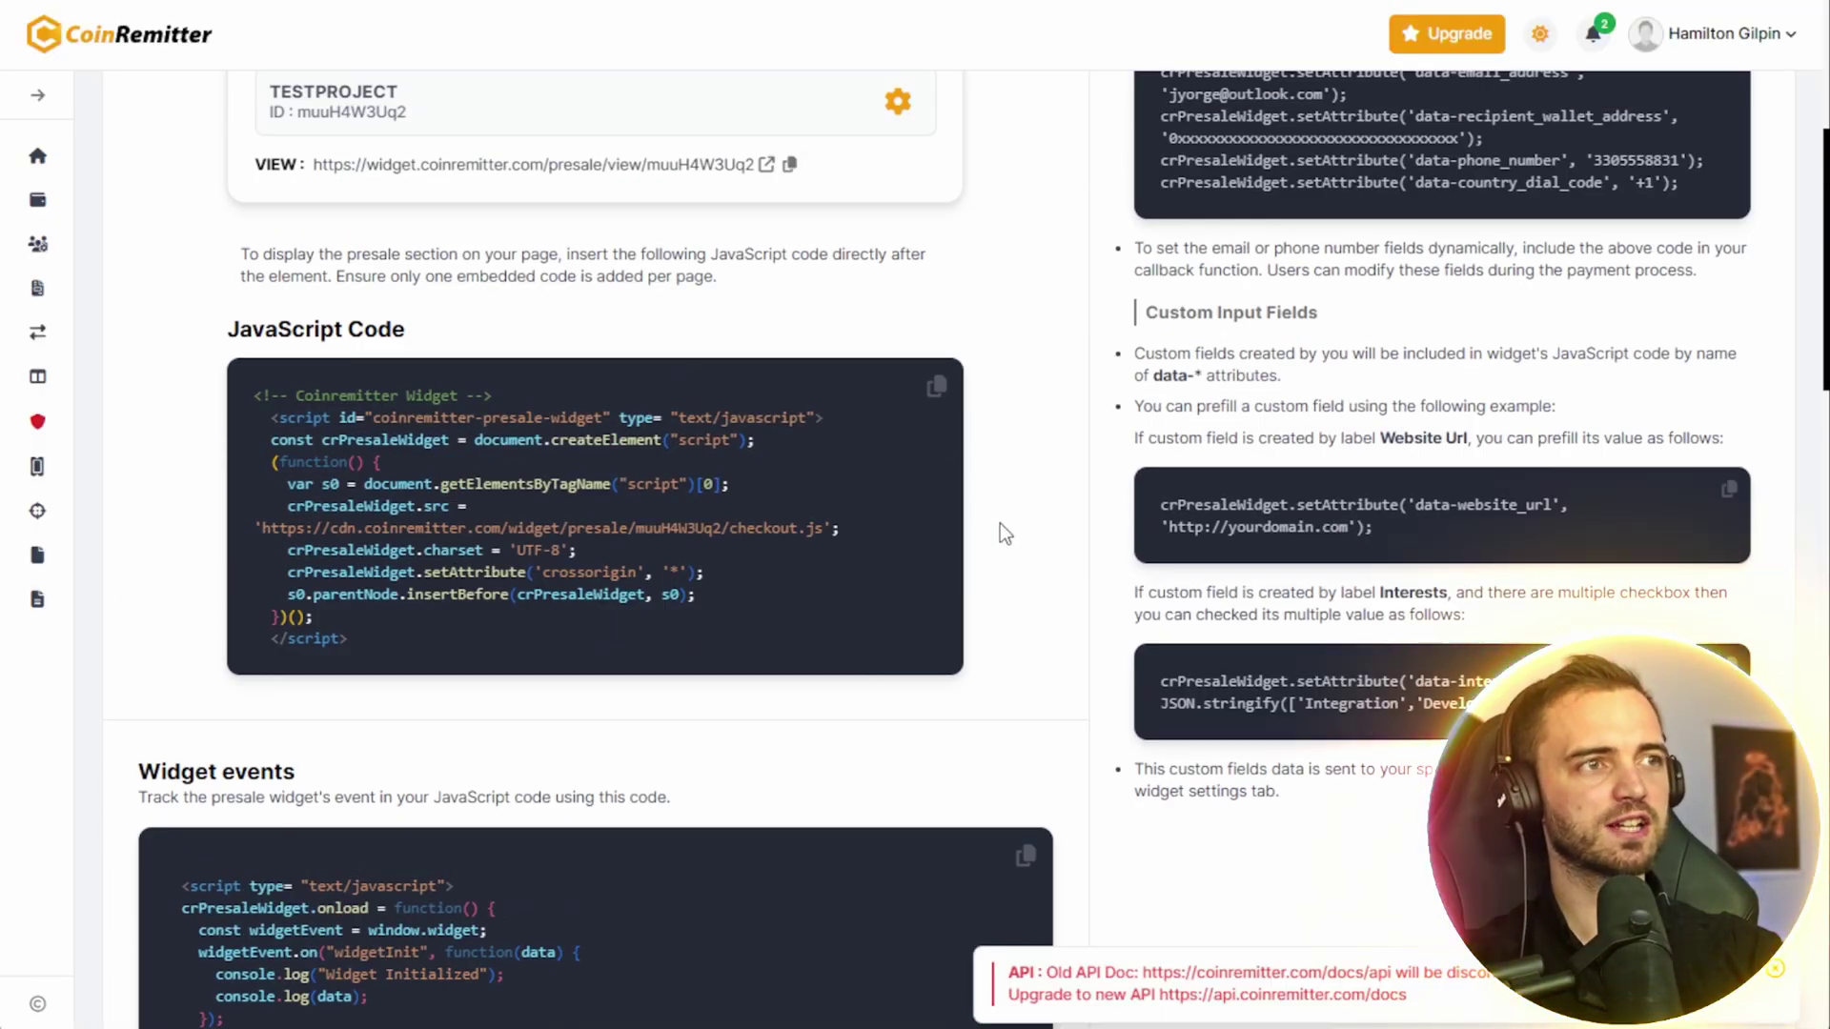
{"action": "scroll", "coordinate": [1063, 491], "scroll_direction": "down", "scroll_amount": 4}
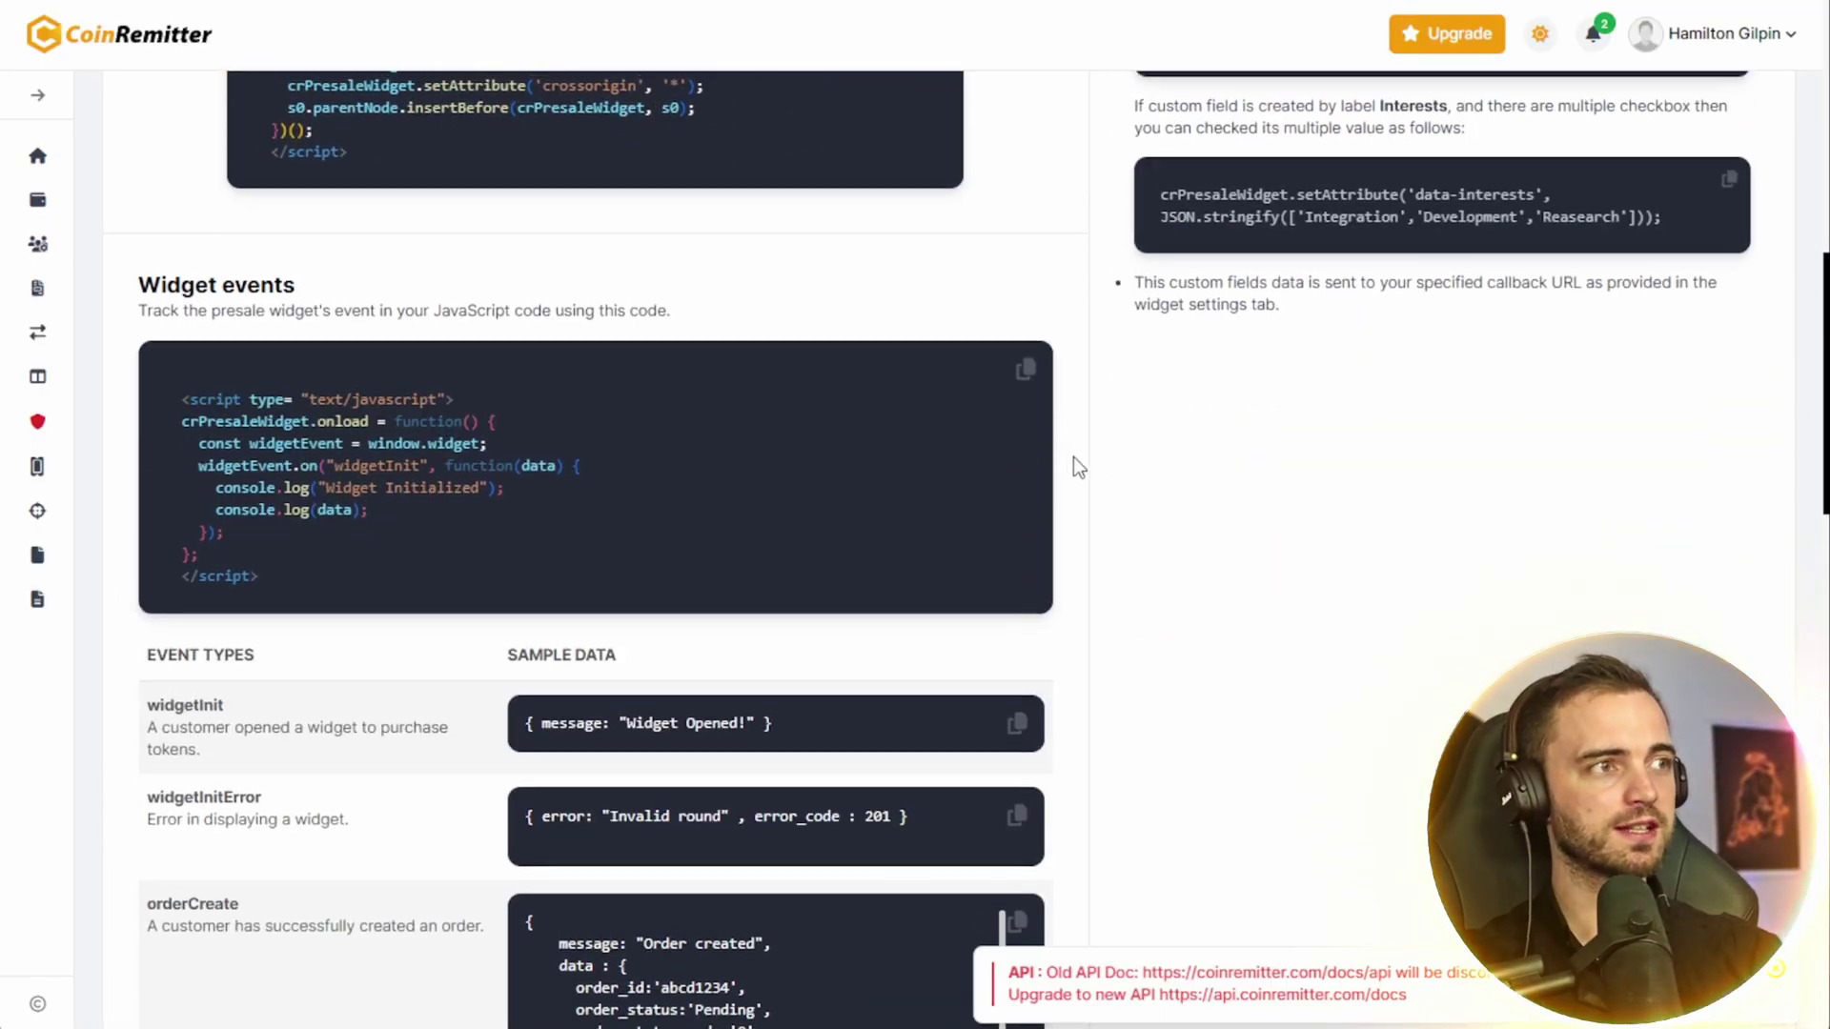
{"action": "scroll", "coordinate": [1073, 456], "scroll_direction": "up", "scroll_amount": 10}
{"action": "left_click", "coordinate": [643, 543]}
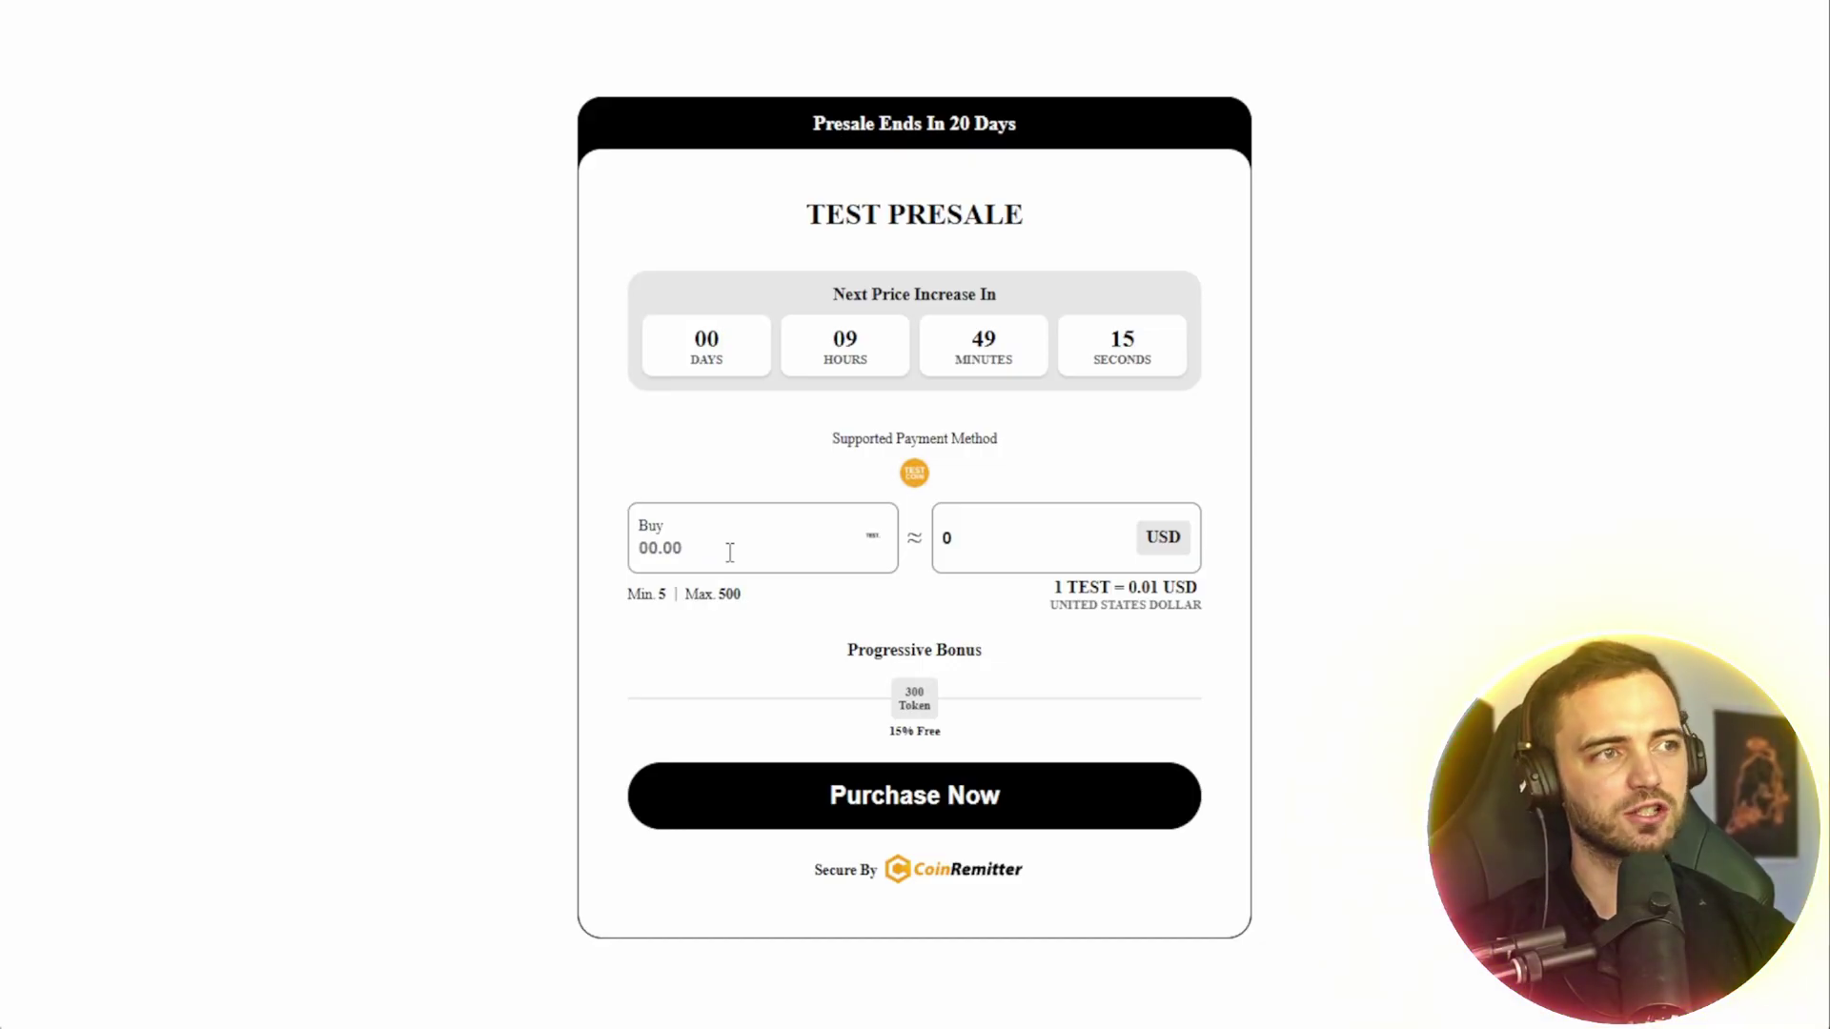
- Enter 500 tokens in the Buy field and start the purchase
{"action": "left_click", "coordinate": [731, 550]}
{"action": "type", "text": "500"}
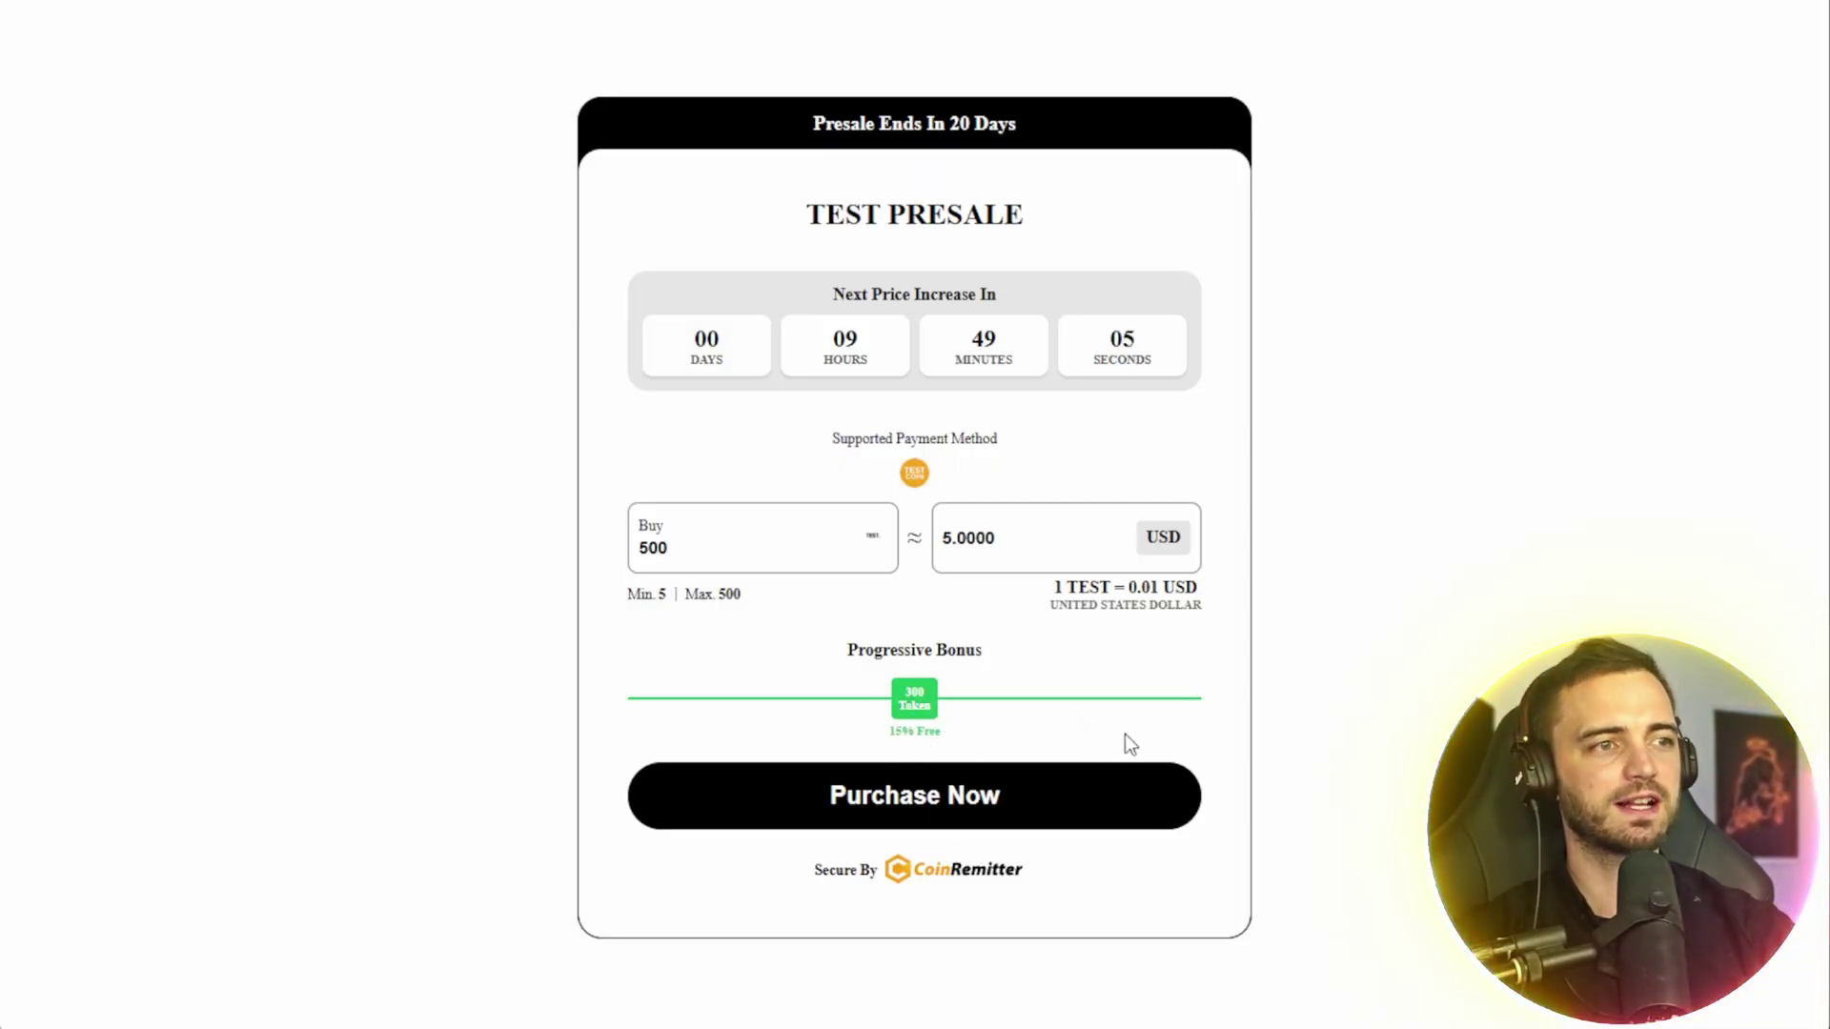
{"action": "left_click", "coordinate": [944, 800]}
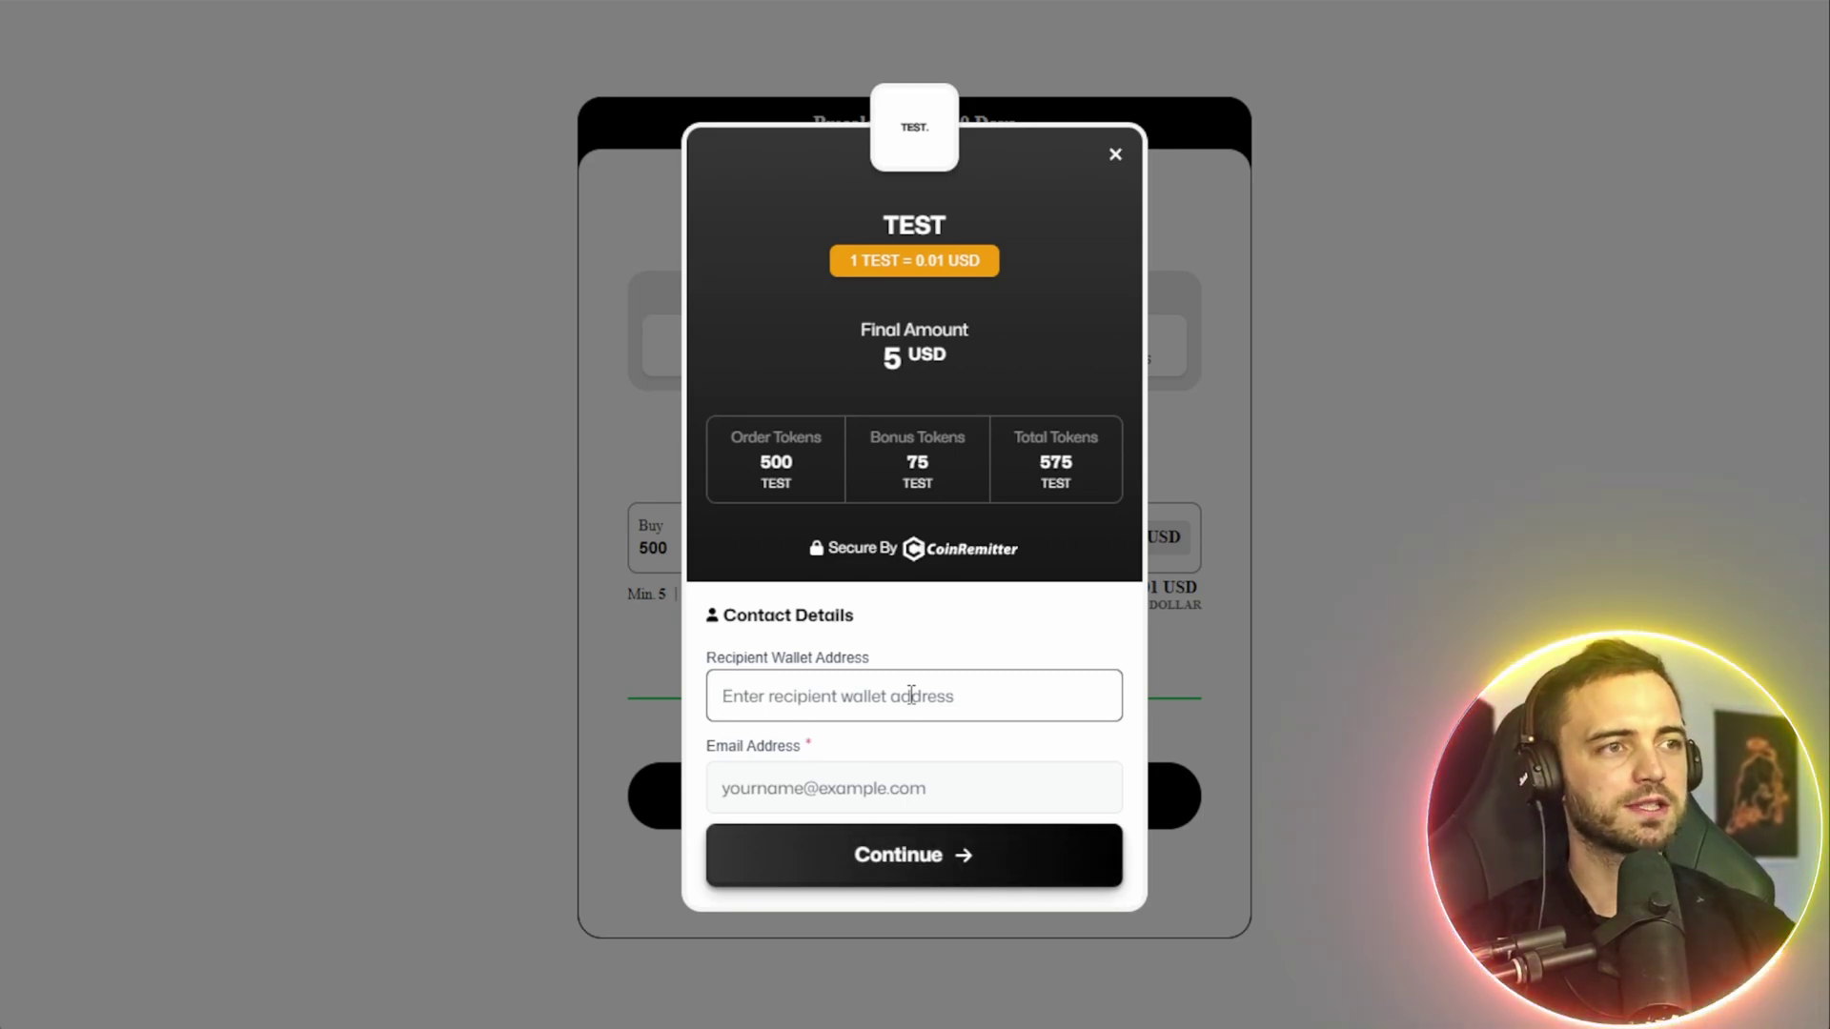
- Paste the buyer's e-mail address and the recipient wallet address into the checkout form
{"action": "left_click", "coordinate": [850, 801]}
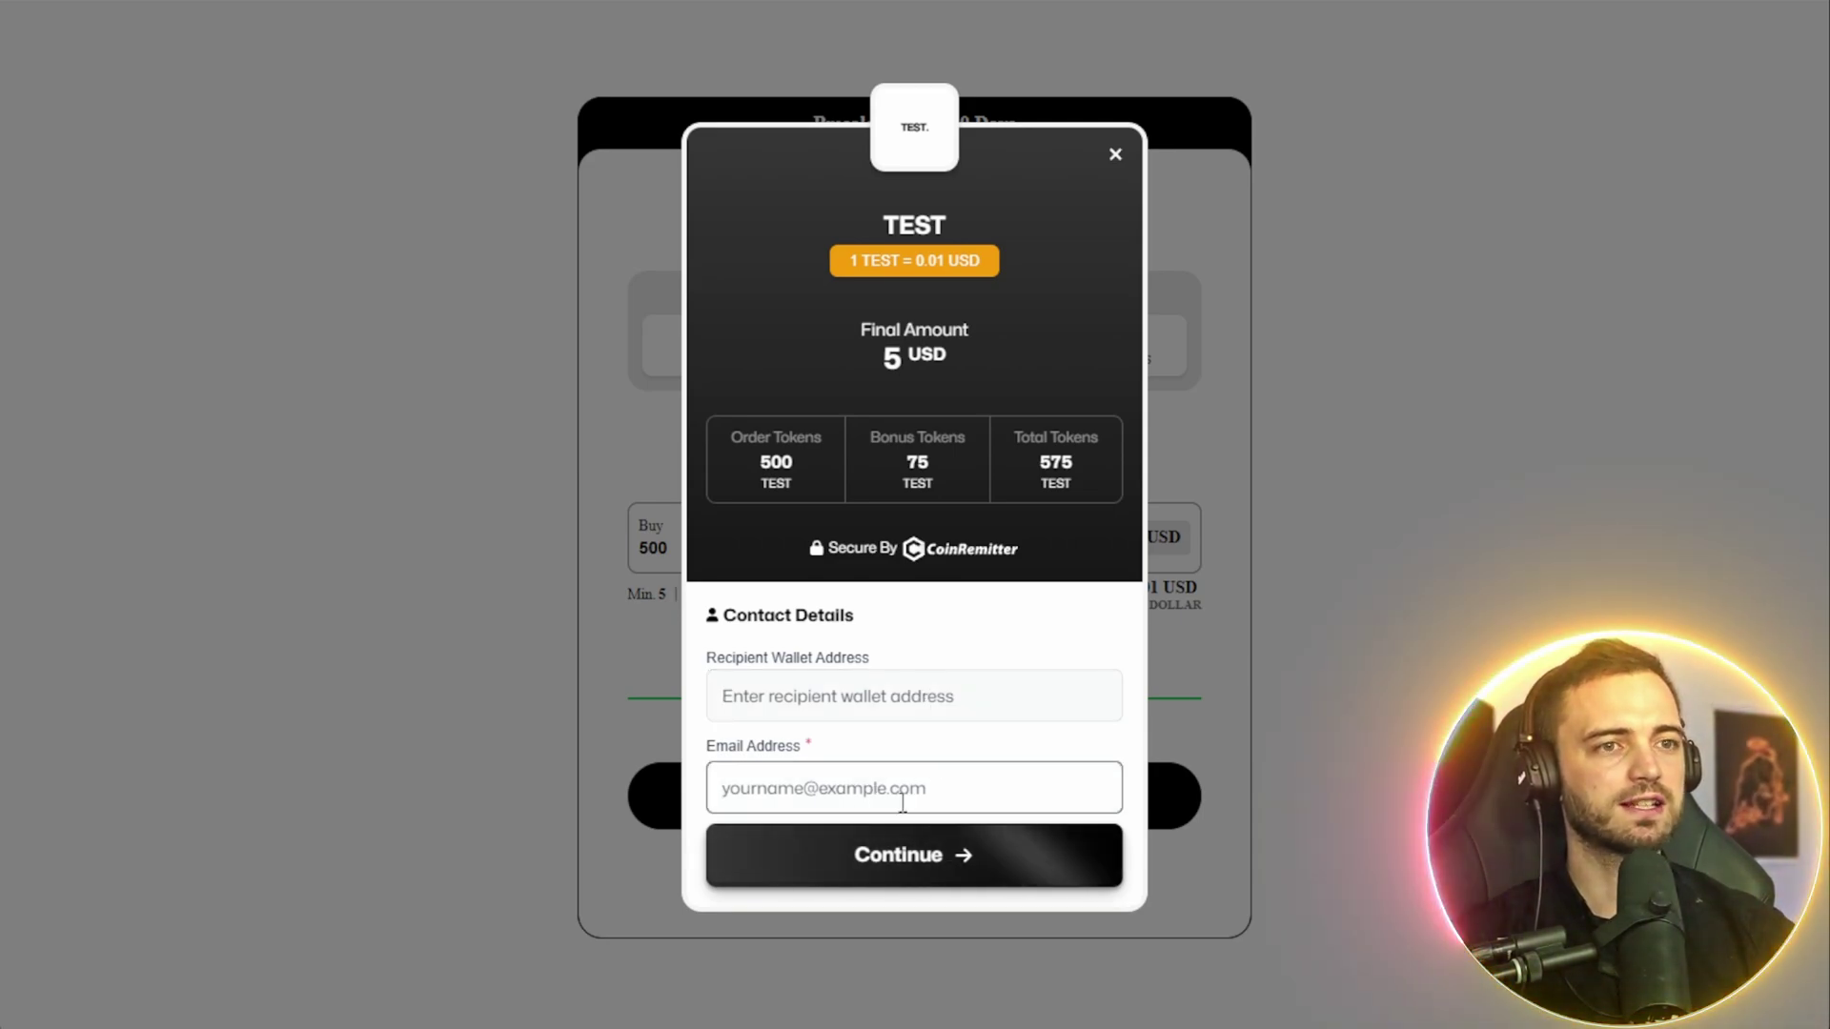
{"action": "key", "text": "ctrl+v"}
{"action": "left_click", "coordinate": [916, 696]}
{"action": "key", "text": "ctrl+v"}
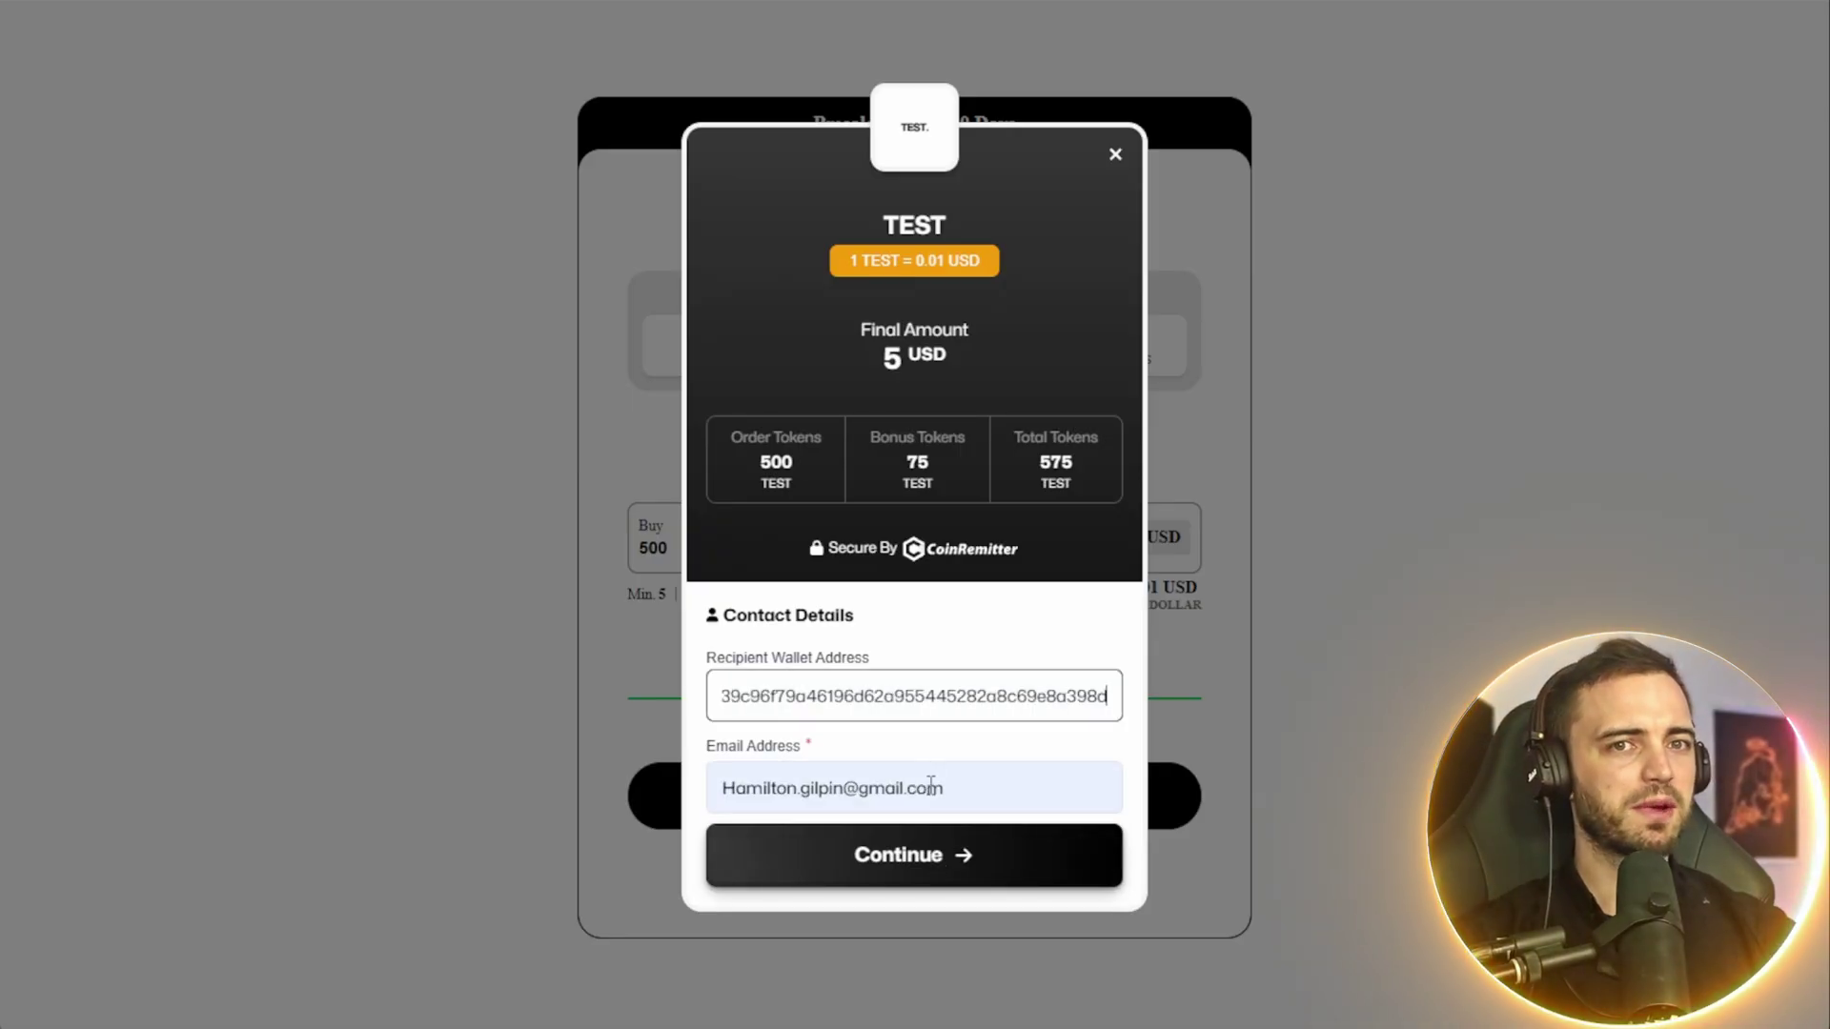
- Continue to payment with Test Coin and copy the payment address to send 5 TCN
{"action": "left_click", "coordinate": [895, 858]}
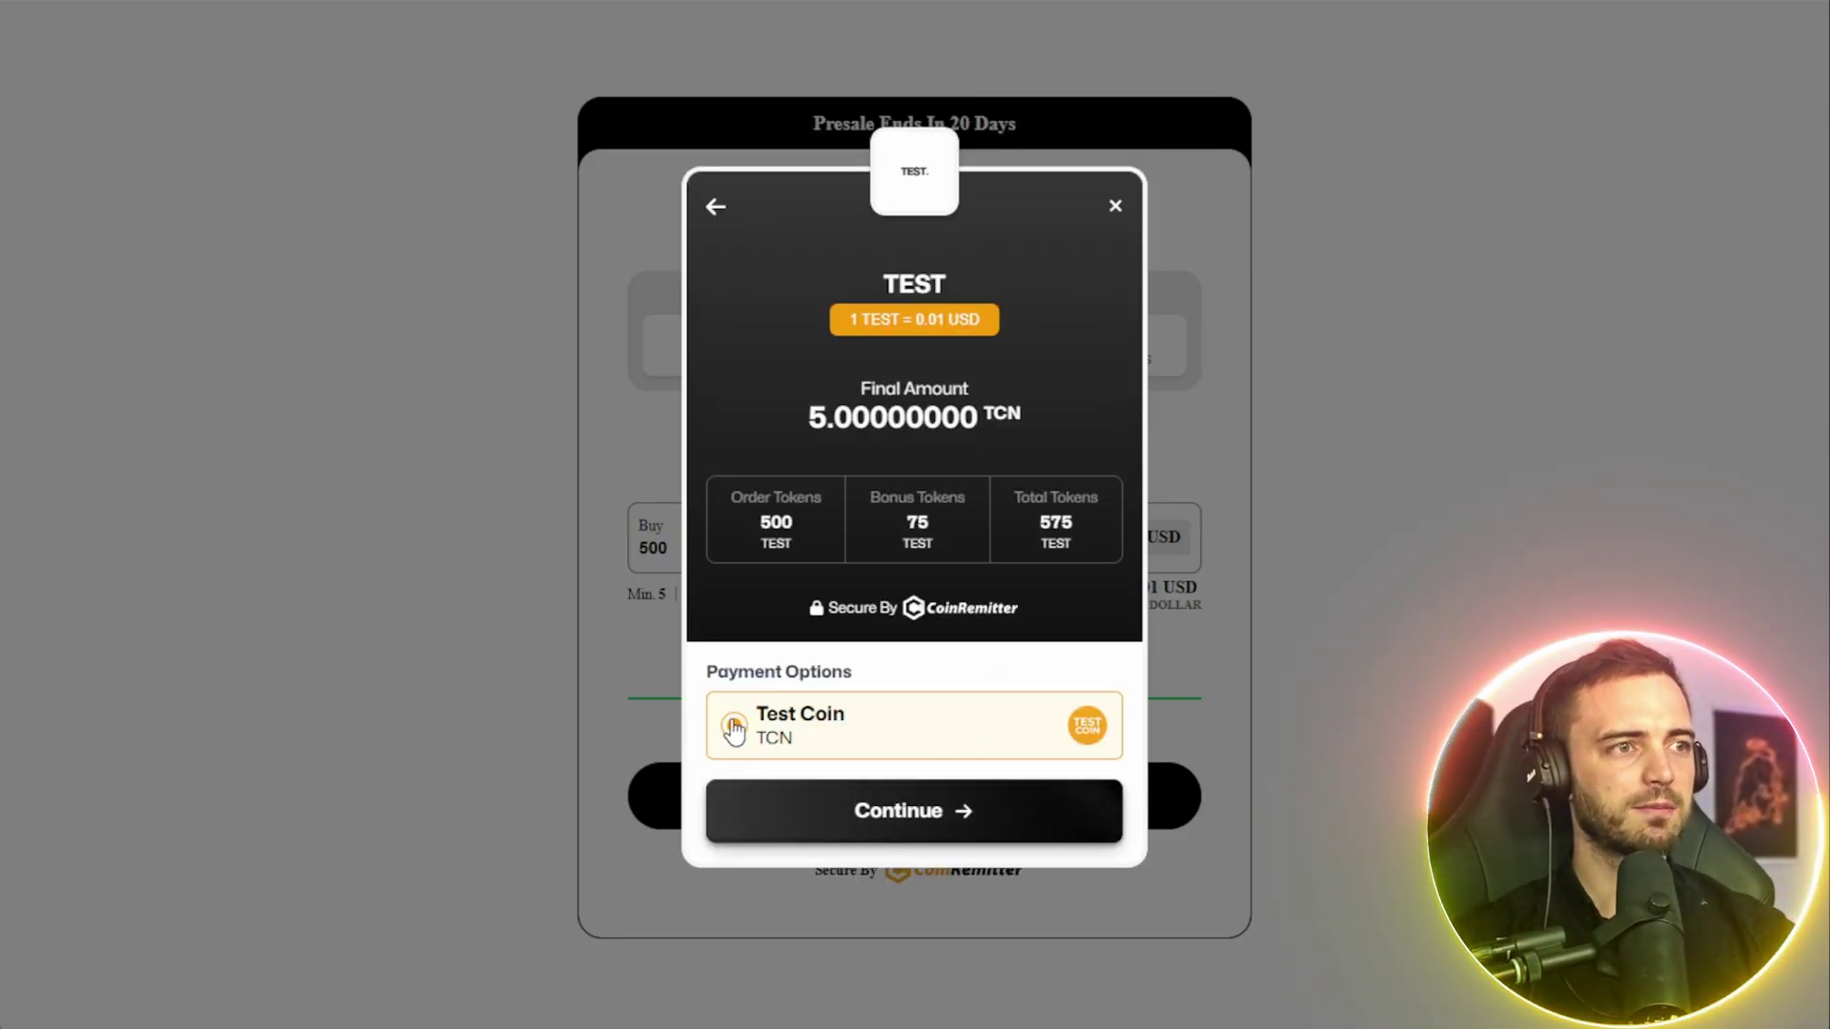
{"action": "left_click", "coordinate": [898, 821]}
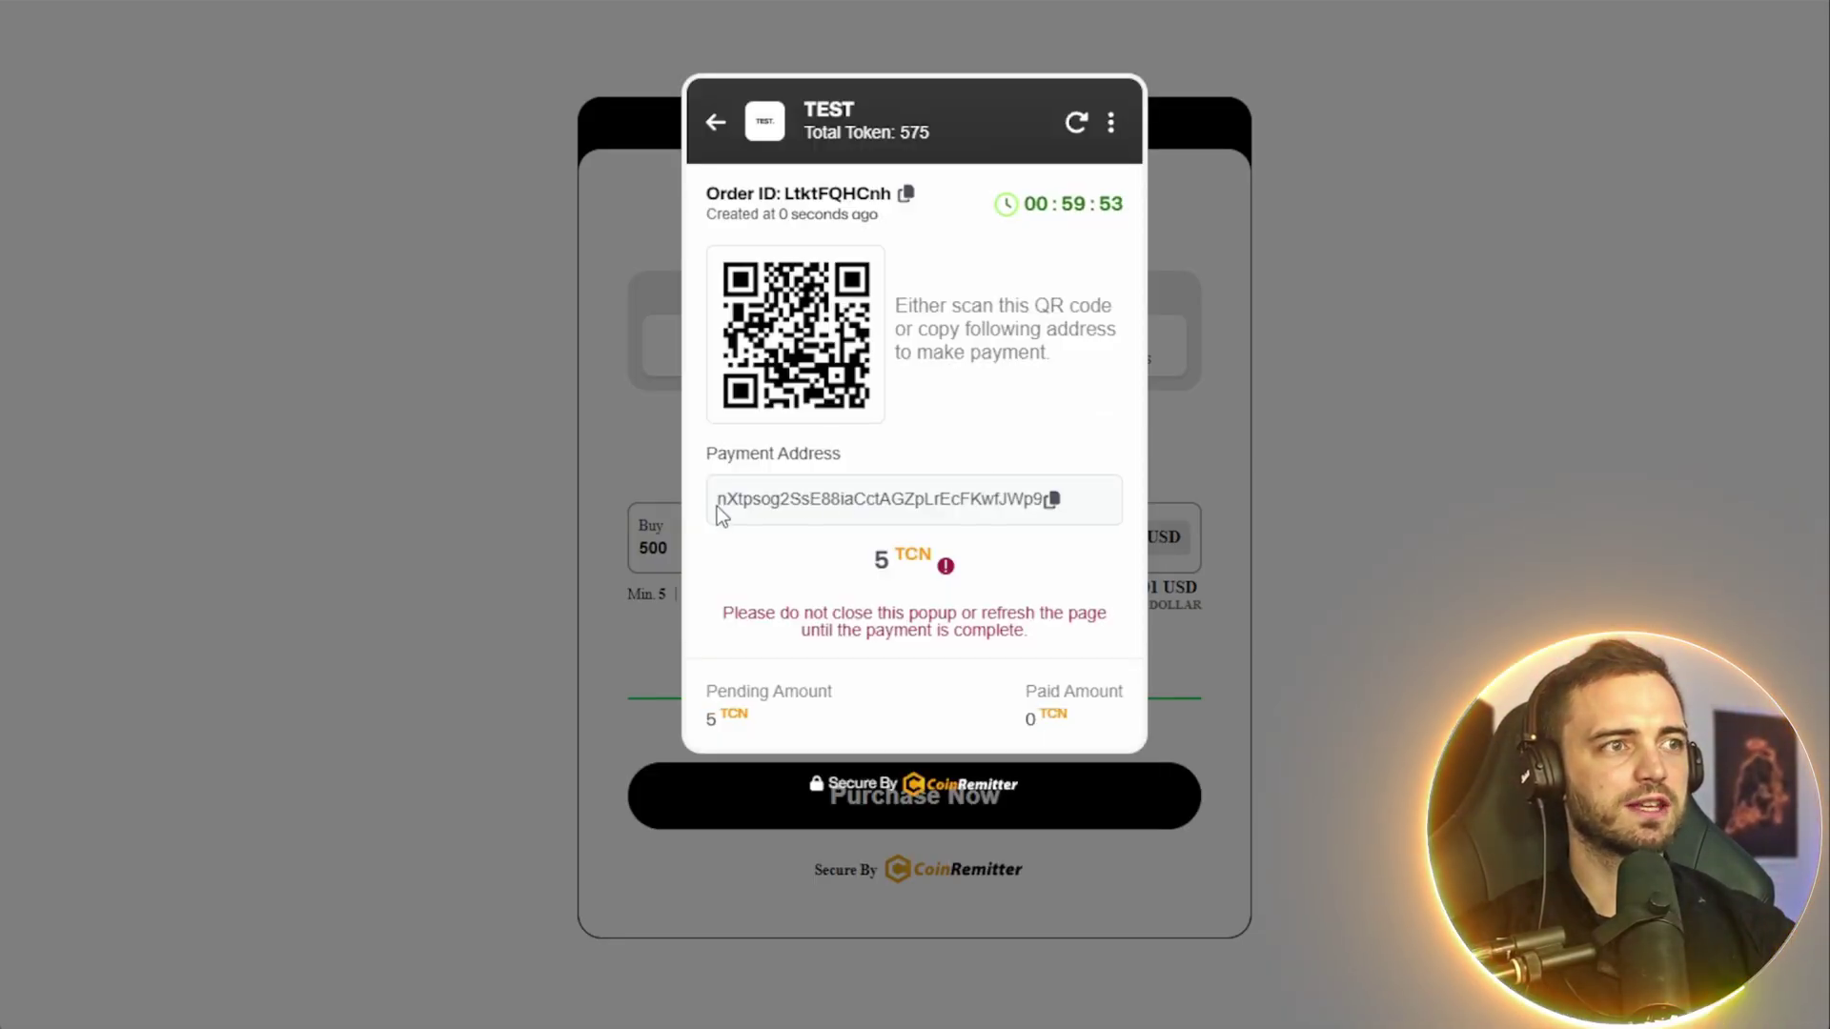
{"action": "left_click_drag", "start_coordinate": [722, 499], "coordinate": [1061, 495]}
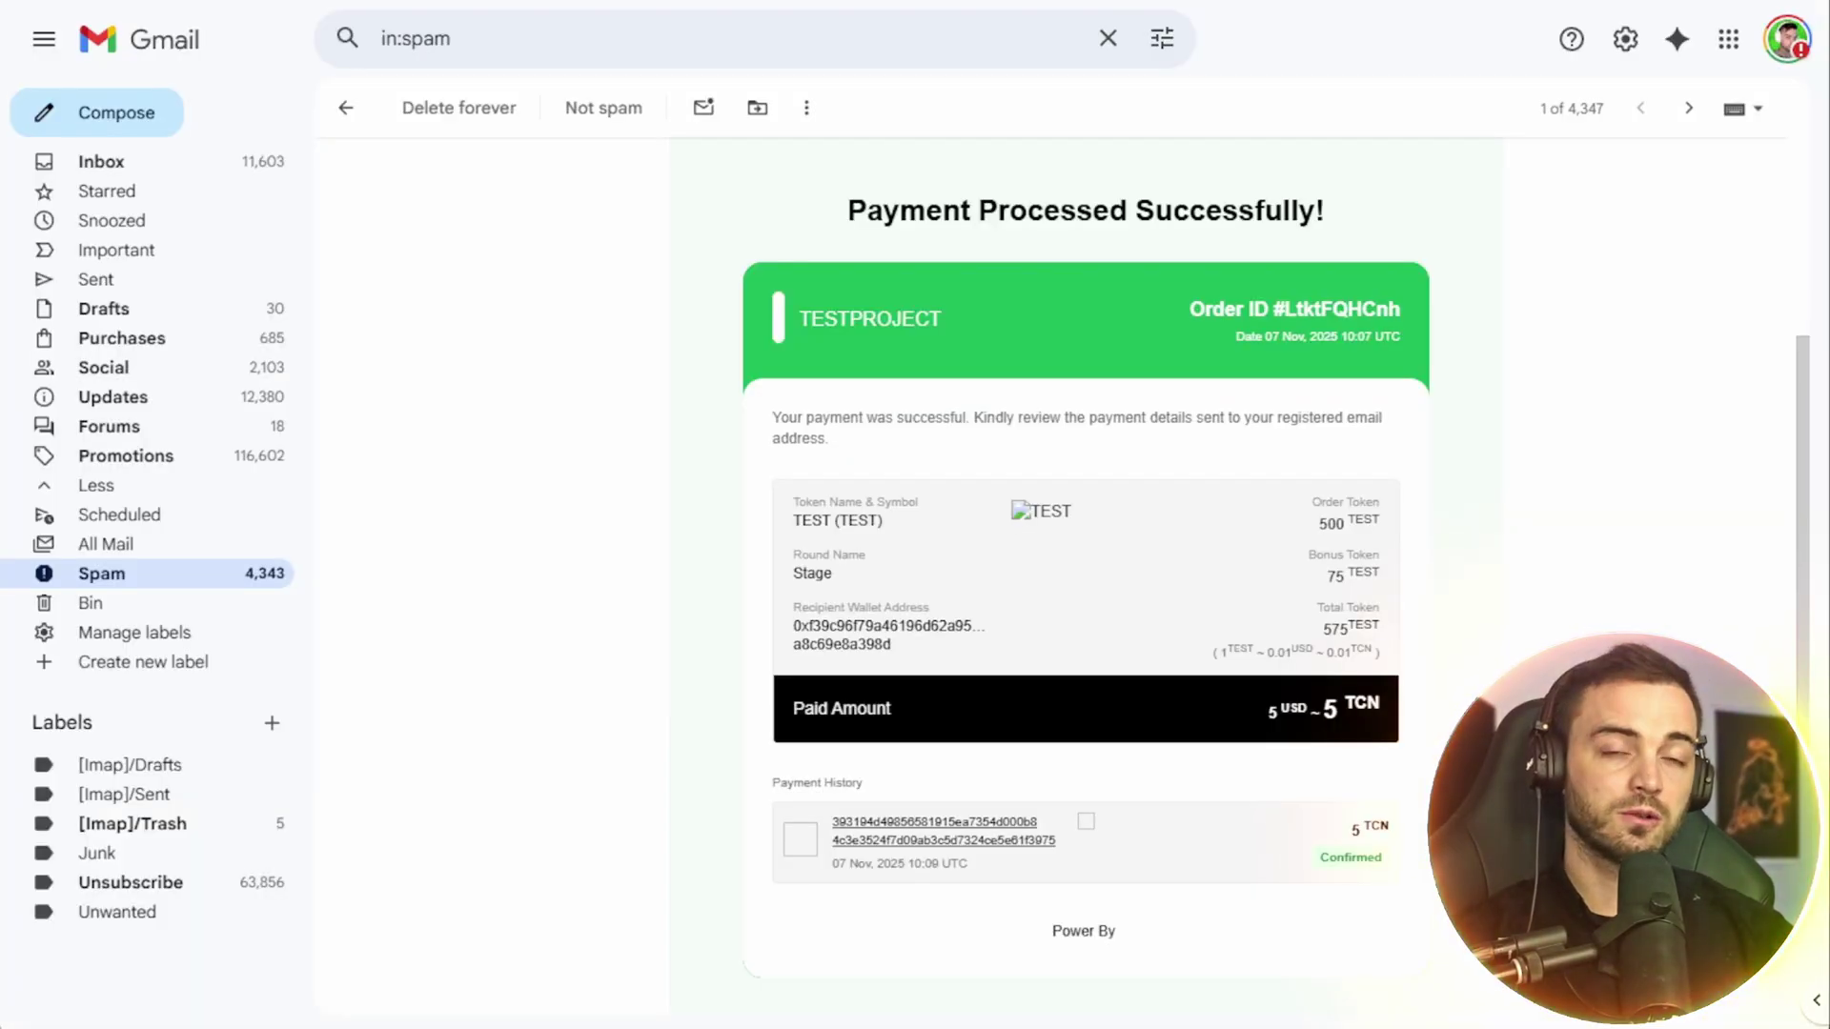
- Scroll through the Coinremitter receipt showing 500 + 75 bonus TEST tokens paid with 5 TCN
{"action": "scroll", "coordinate": [1070, 577], "scroll_direction": "up", "scroll_amount": 4}
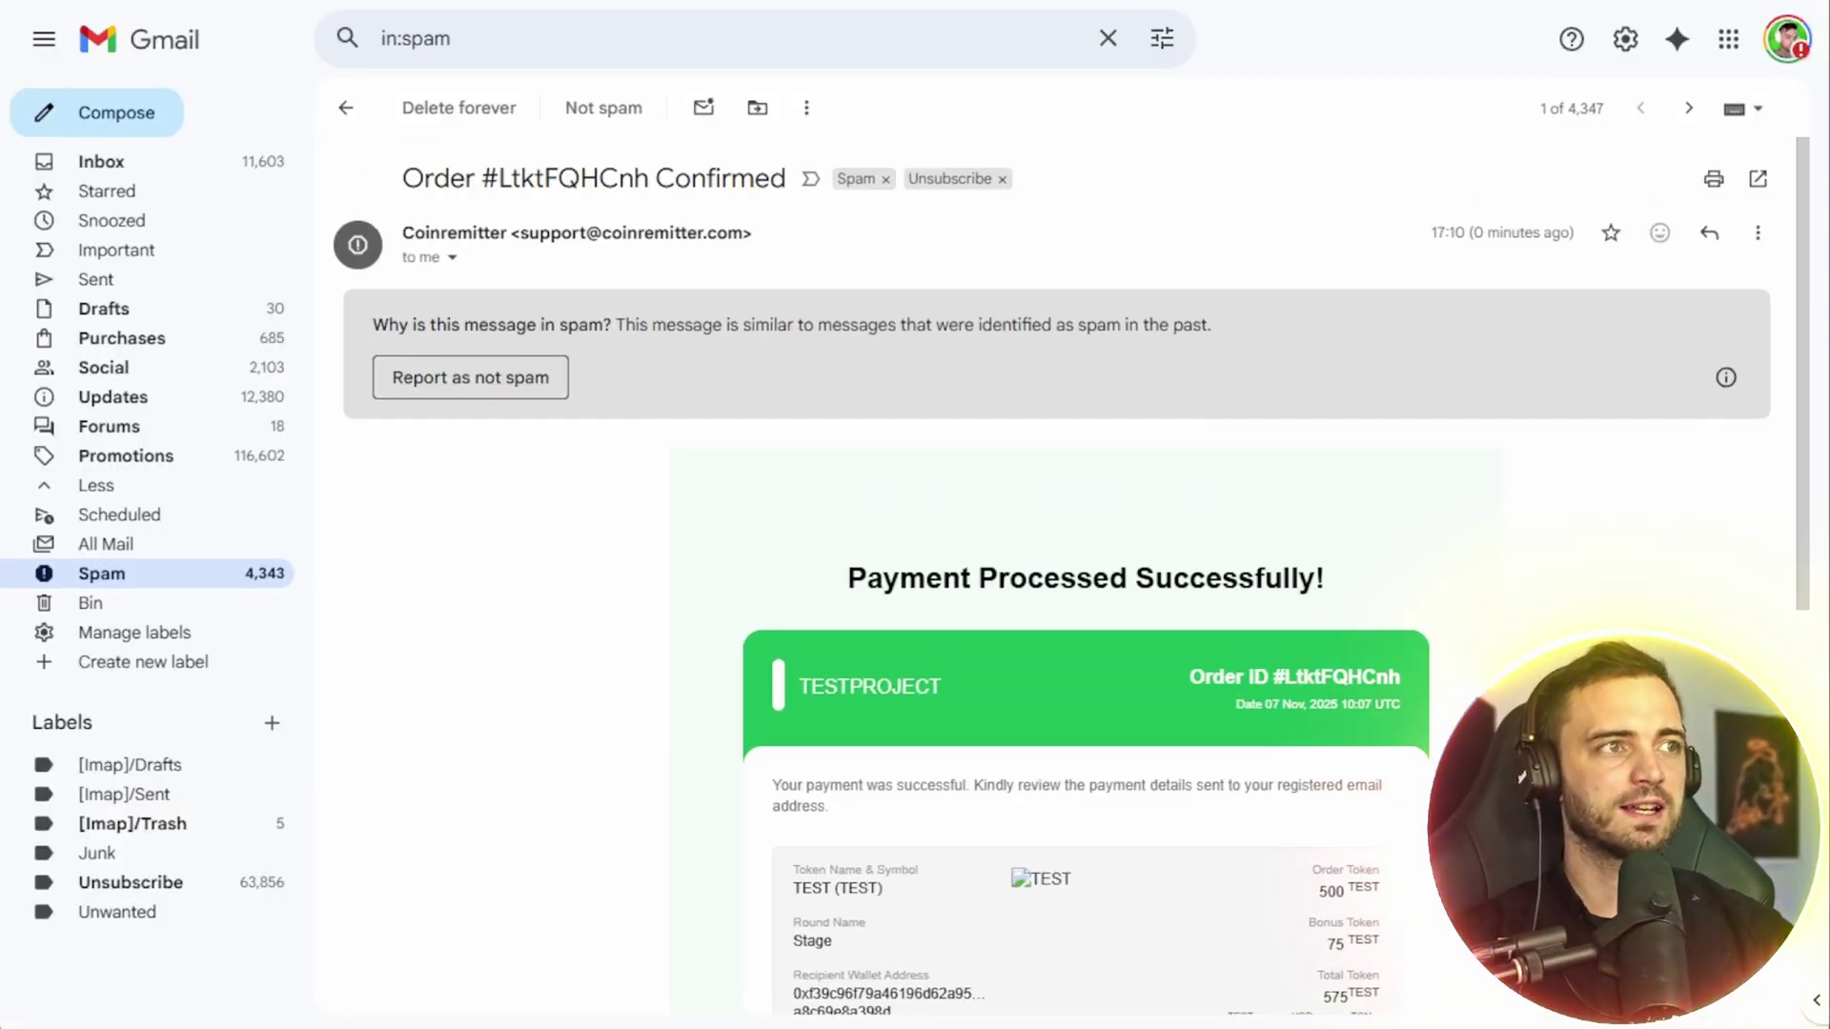
{"action": "scroll", "coordinate": [1070, 577], "scroll_direction": "down", "scroll_amount": 4}
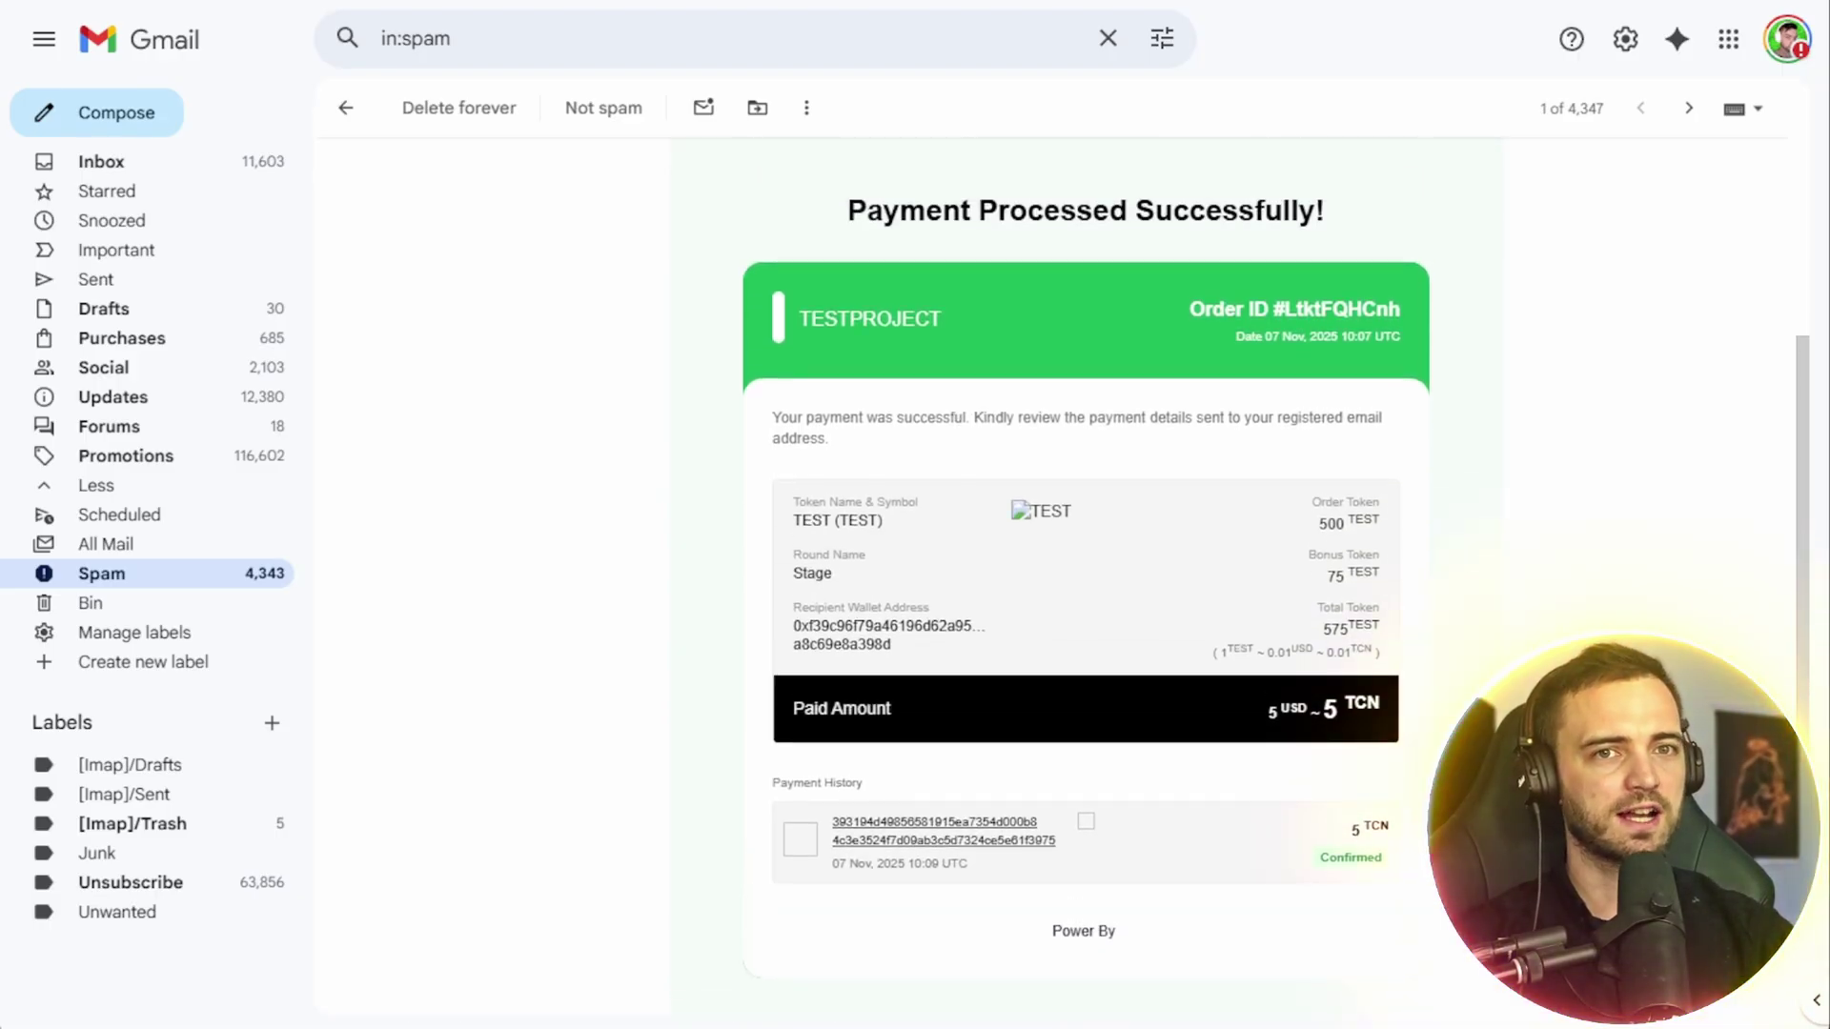